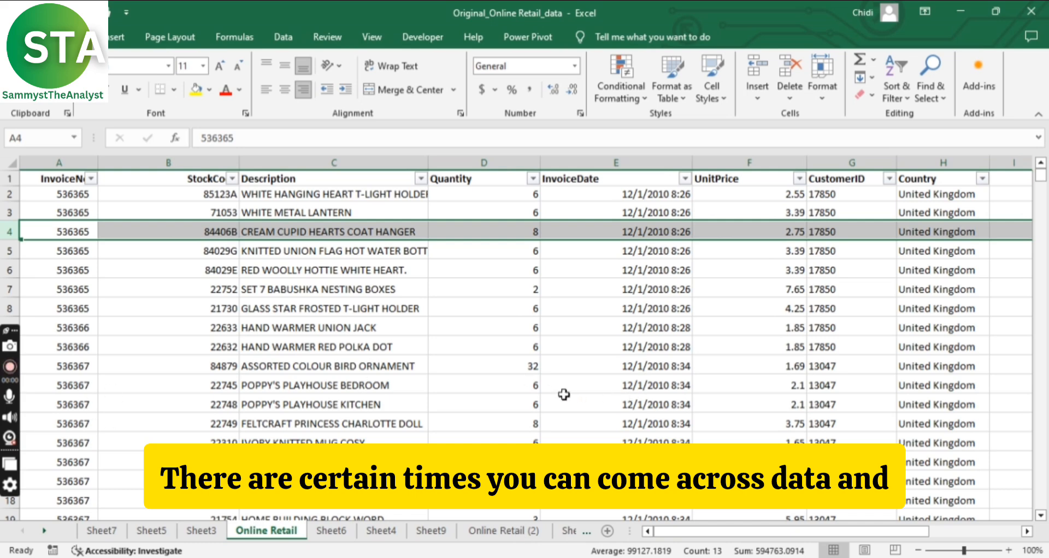
Step: Look through the first several dozen rows of the Online Retail data and return to the header row
scroll(563, 394, "down", 6)
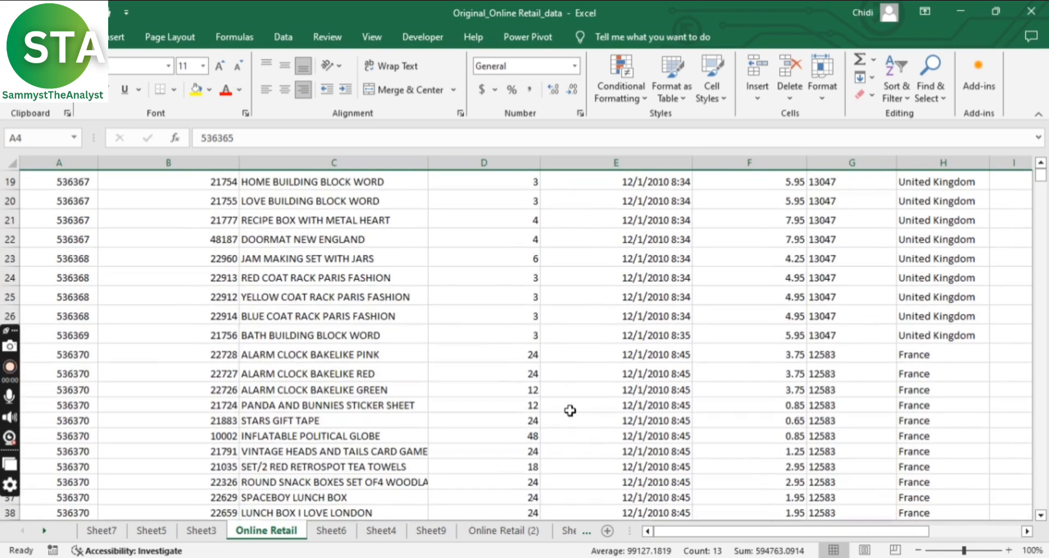
scroll(569, 411, "down", 3)
scroll(567, 416, "down", 2)
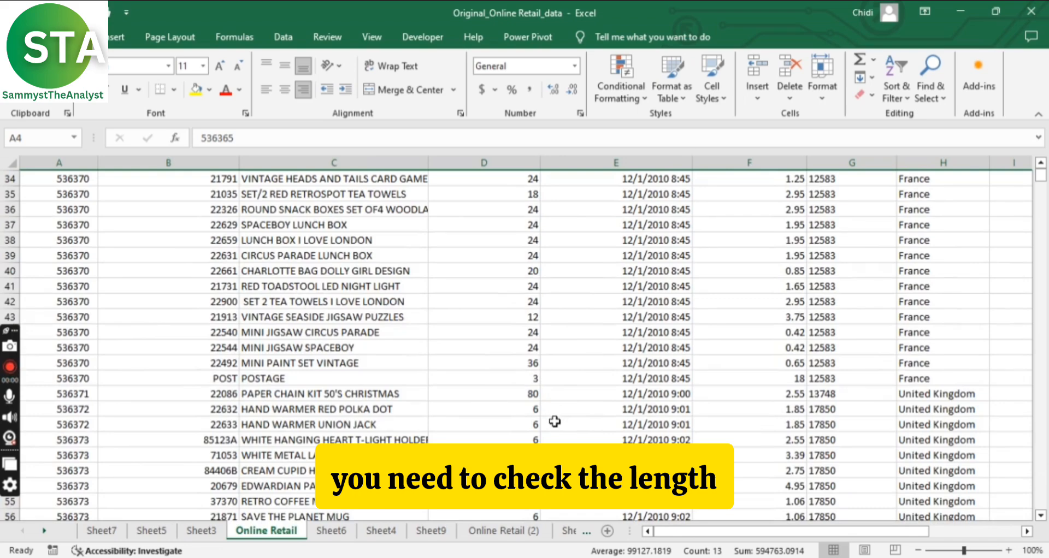
scroll(555, 421, "down", 6)
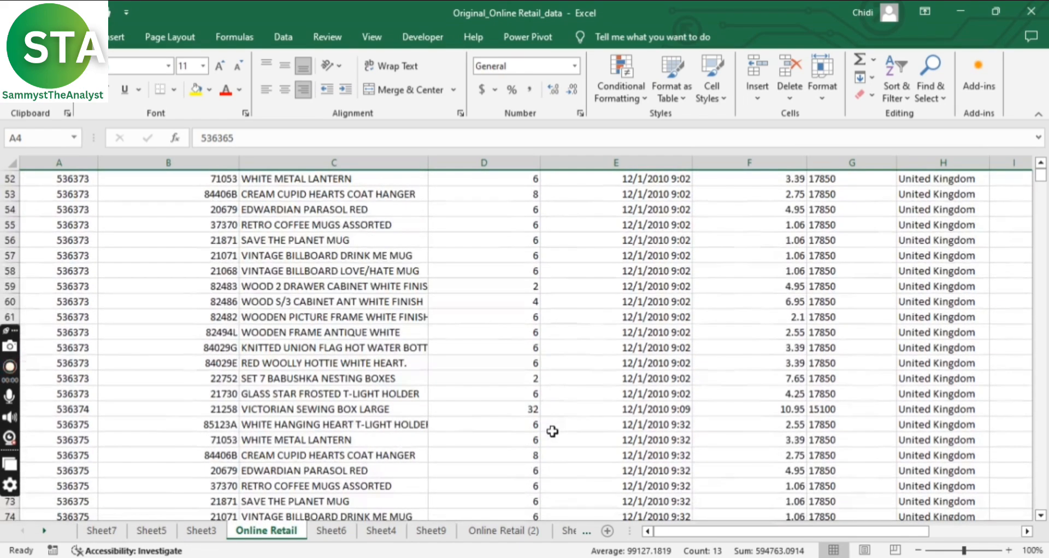
scroll(549, 437, "down", 4)
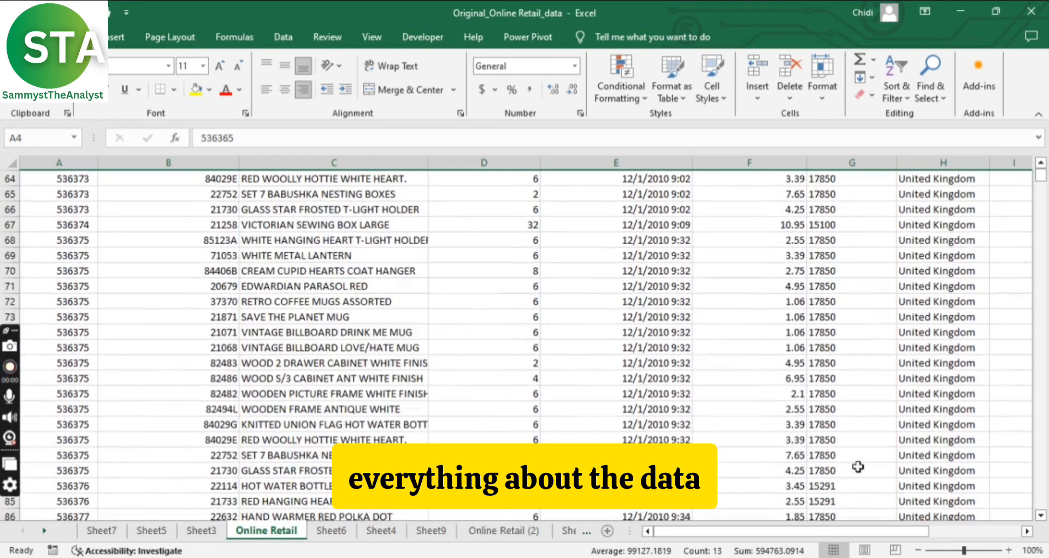
left_click_drag(1040, 175, 1041, 168)
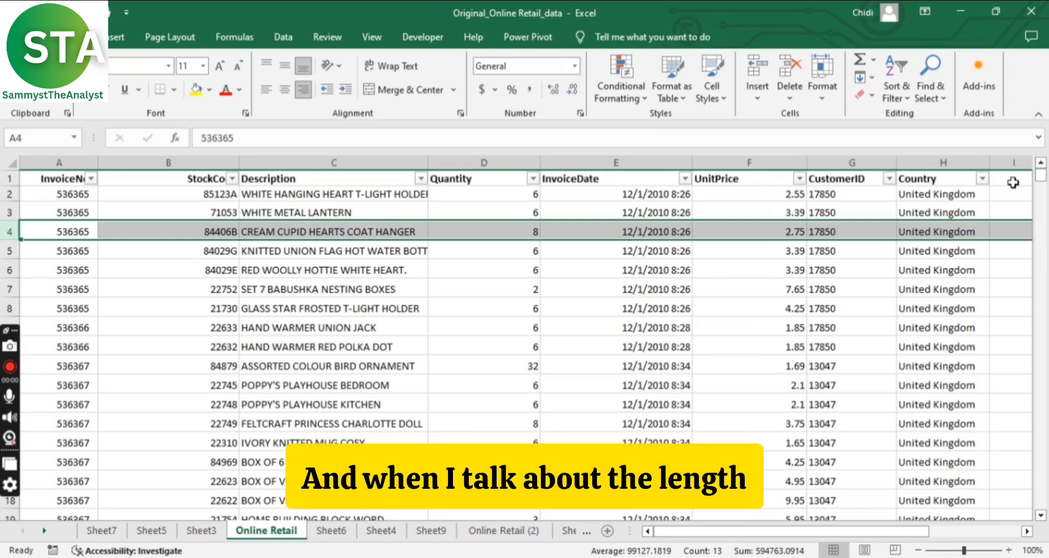
Step: Inspect the separate plant table in columns S to W by selecting S3:W18, and compare it with the retail data
left_click_drag(692, 530, 791, 548)
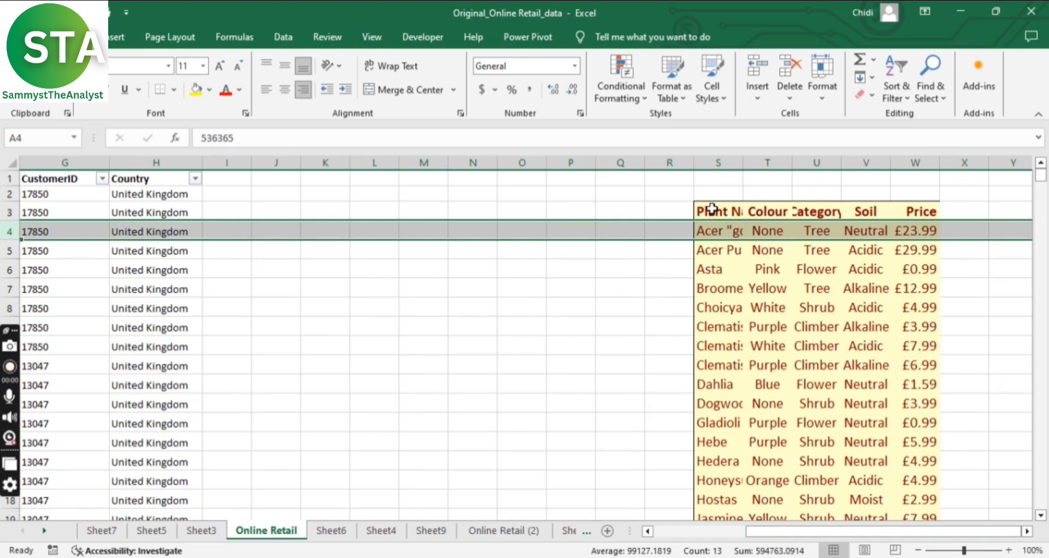
left_click_drag(713, 209, 843, 523)
scroll(838, 438, "up", 1)
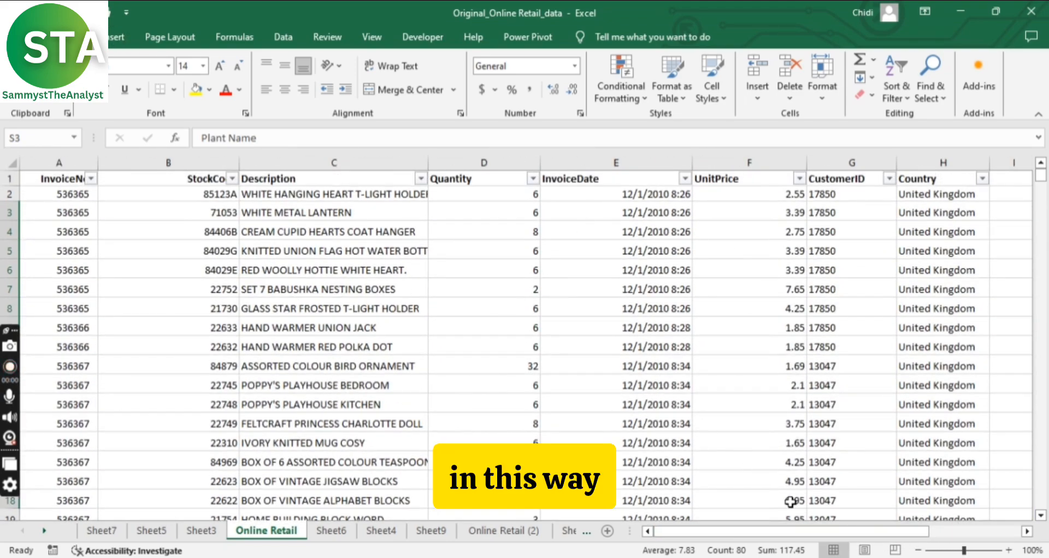
left_click_drag(679, 534, 799, 554)
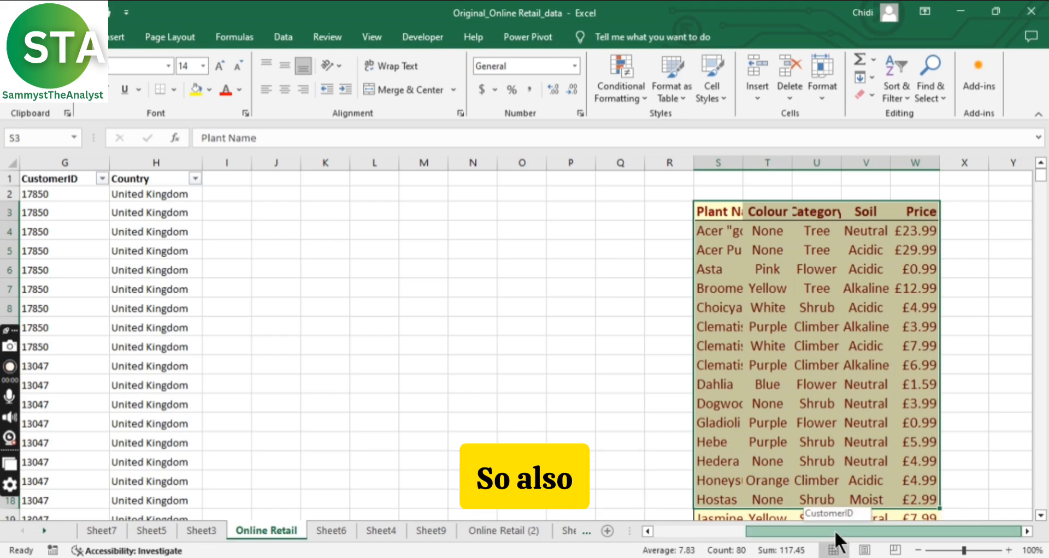
left_click_drag(834, 530, 724, 533)
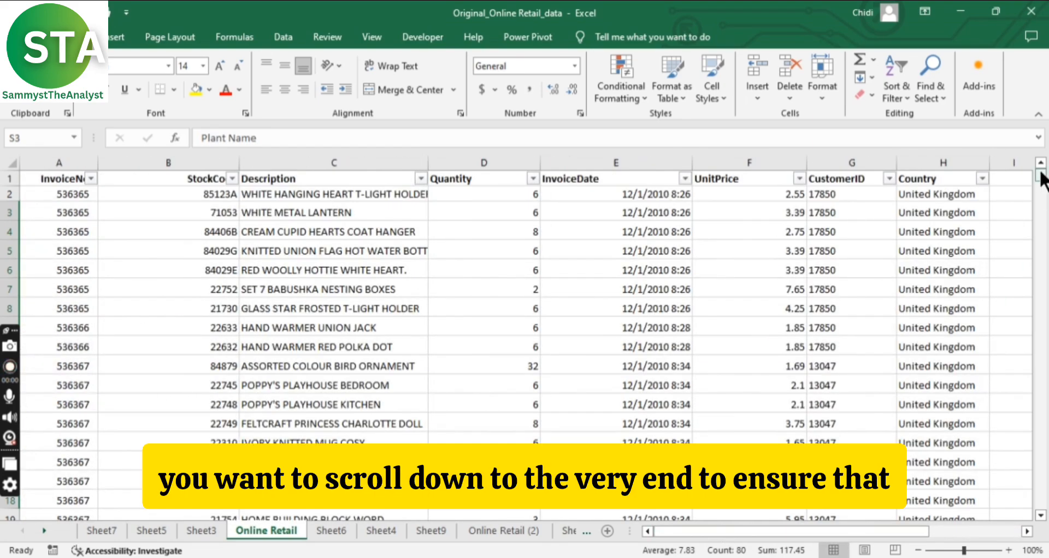
Step: Examine the final records and the columns beside them at the end of the retail data, and return to cell A1's area
left_click_drag(1043, 180, 1040, 513)
mouse_move(876, 531)
left_mouse_down()
mouse_move(953, 551)
mouse_move(851, 532)
mouse_move(897, 531)
left_mouse_up()
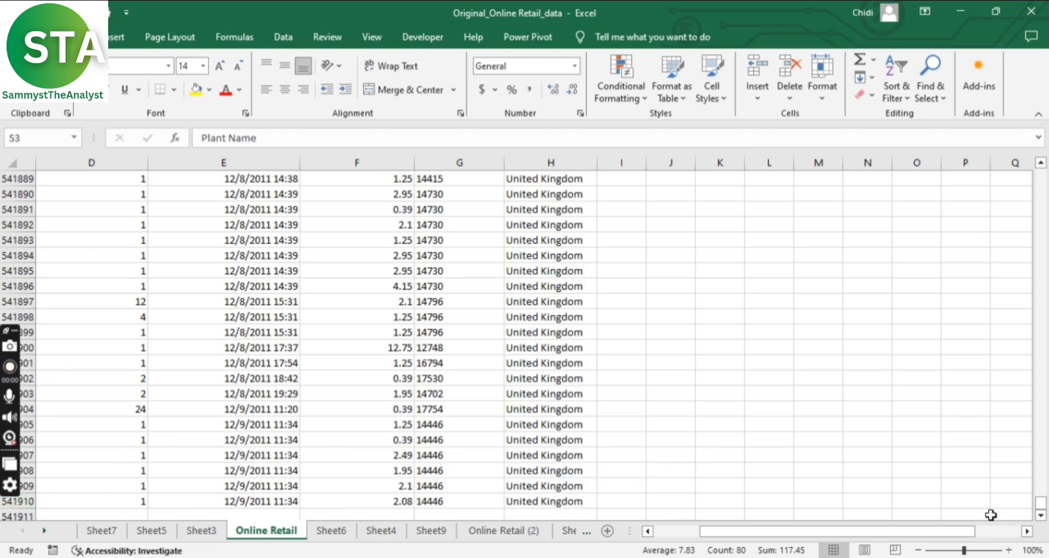
left_click_drag(1040, 504, 1040, 164)
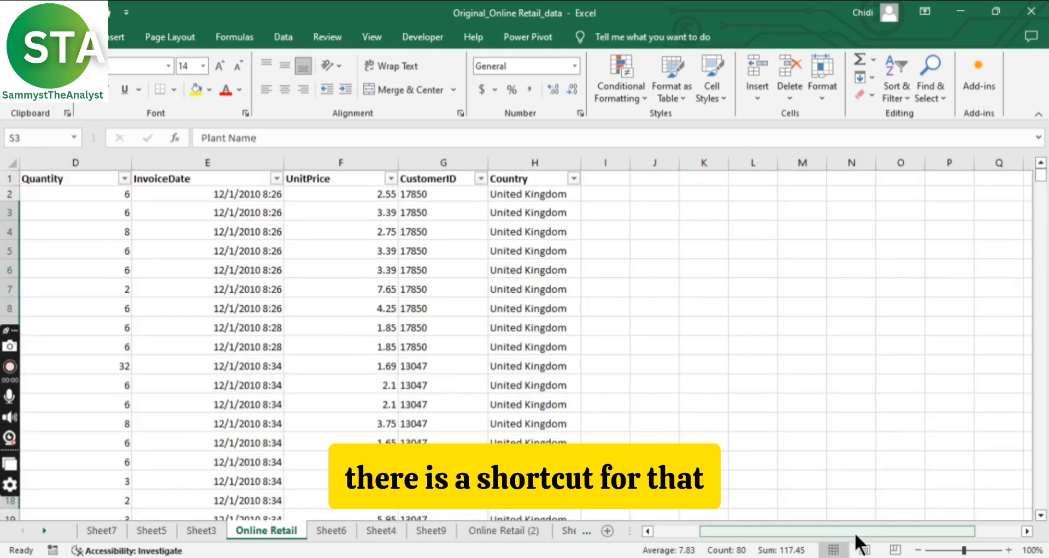
left_click_drag(841, 531, 795, 508)
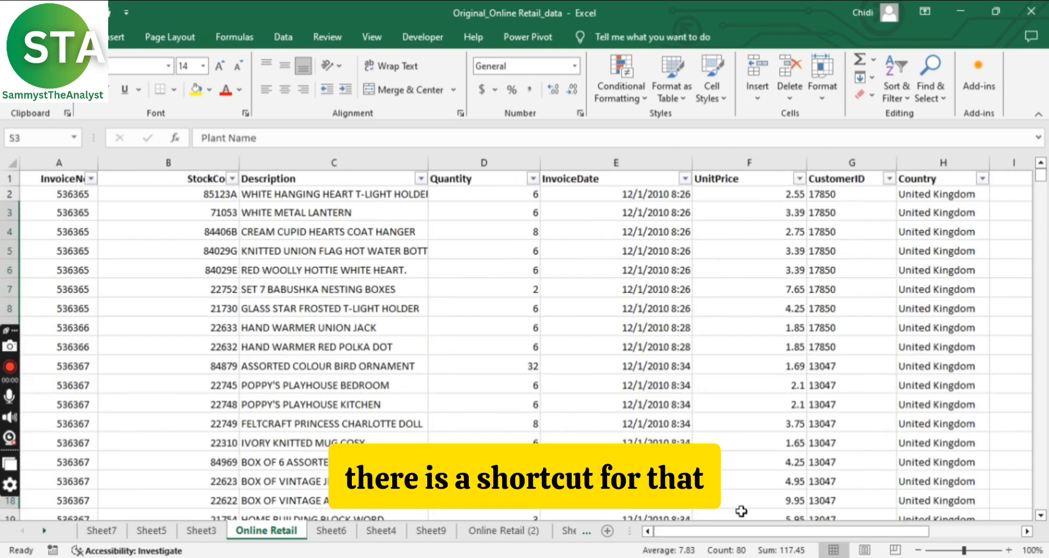
Step: Jump from cell A3 to the sheet's last used cell and check column X alongside the plant table for data
left_click(51, 213)
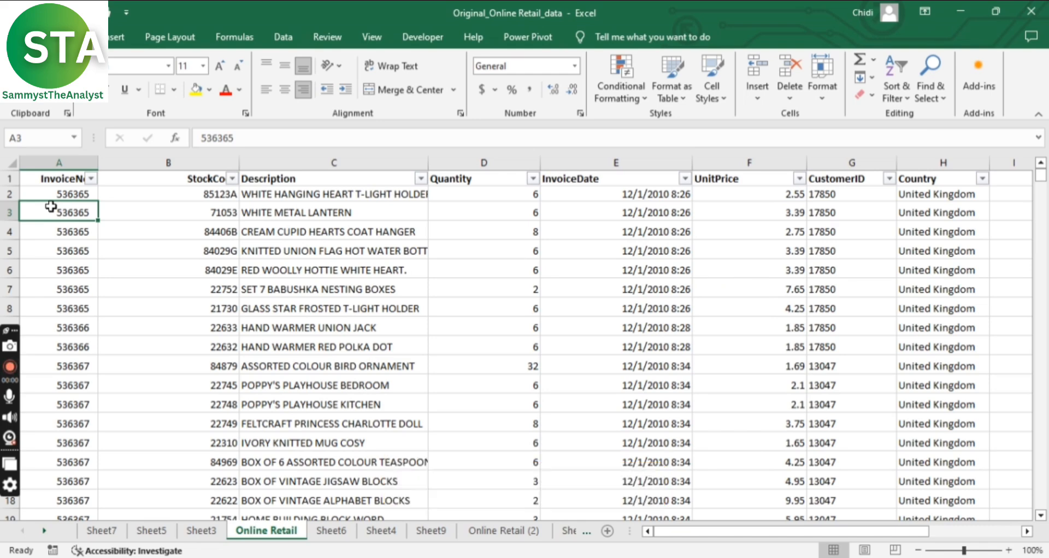
key("ctrl+End")
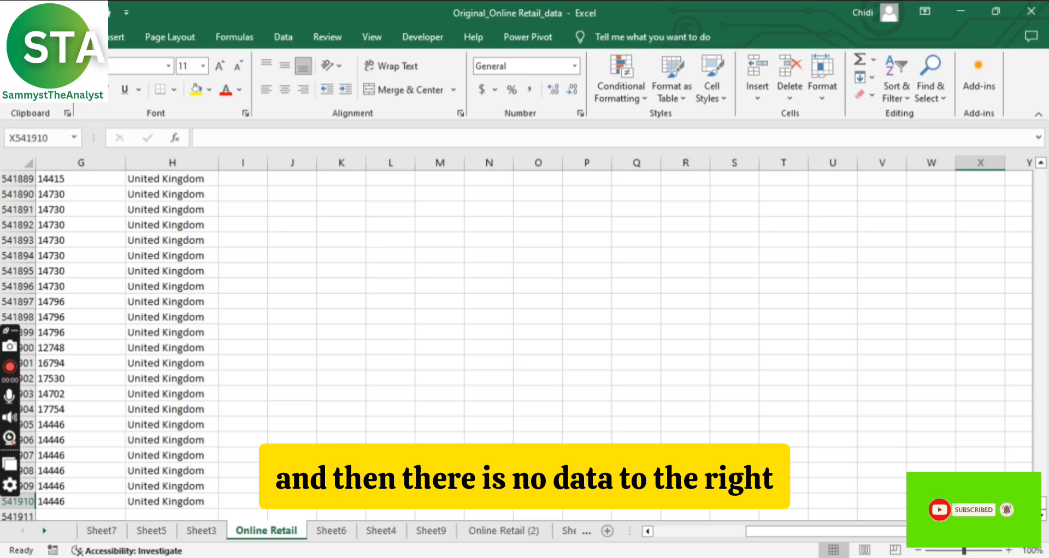
scroll(961, 156, "down", 2)
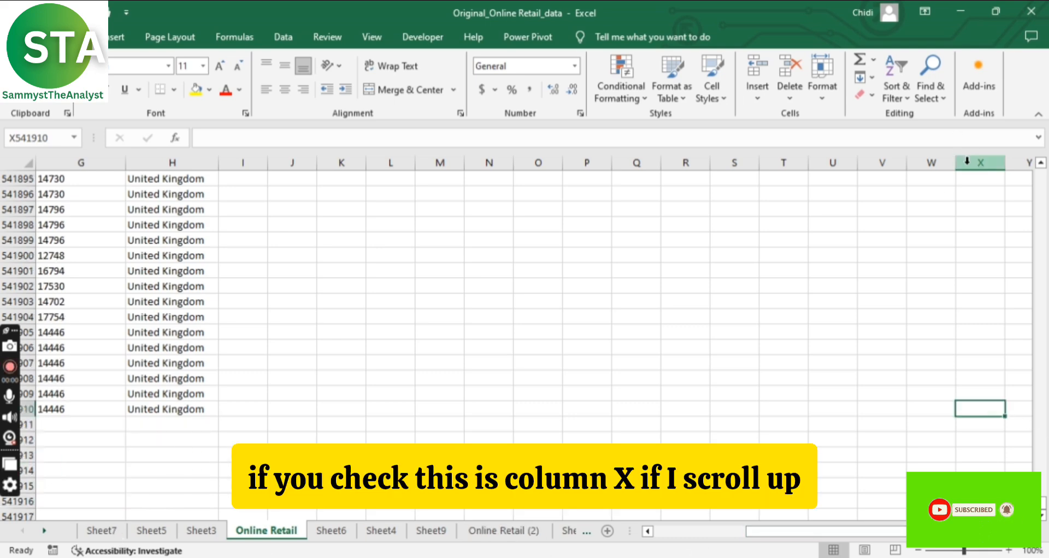
left_click_drag(1044, 495, 1040, 175)
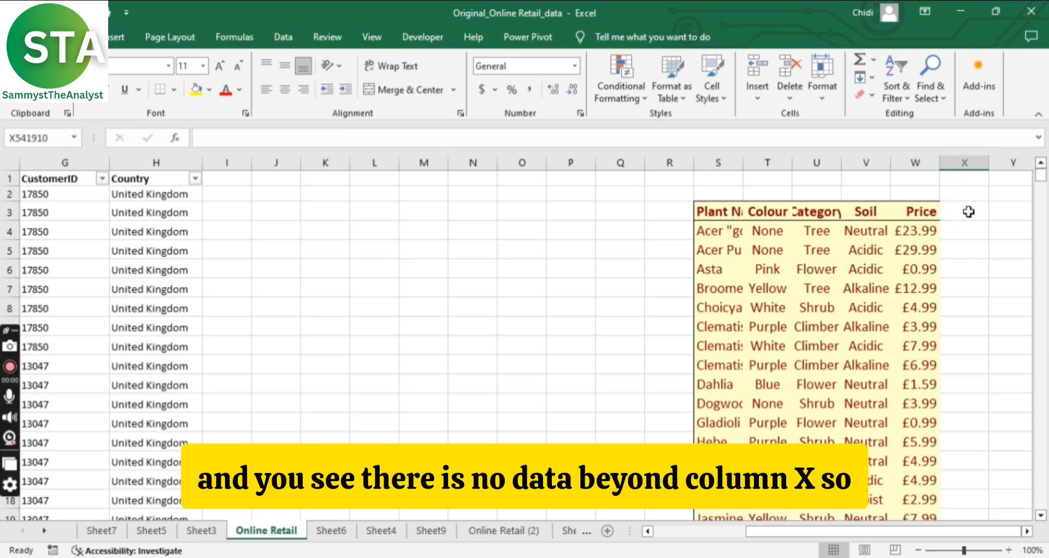
scroll(964, 234, "down", 2)
scroll(956, 284, "down", 10)
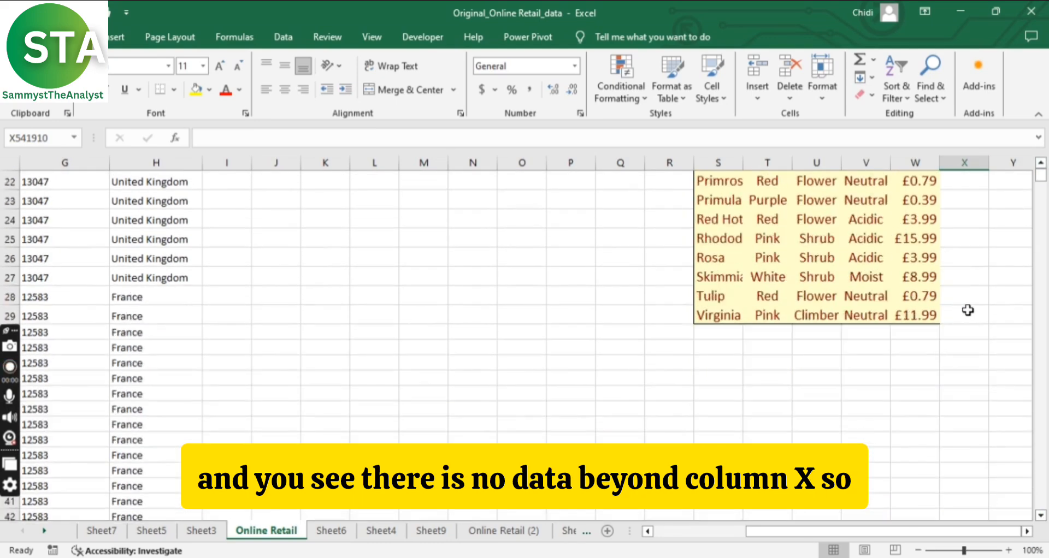
scroll(961, 306, "up", 10)
scroll(955, 306, "up", 2)
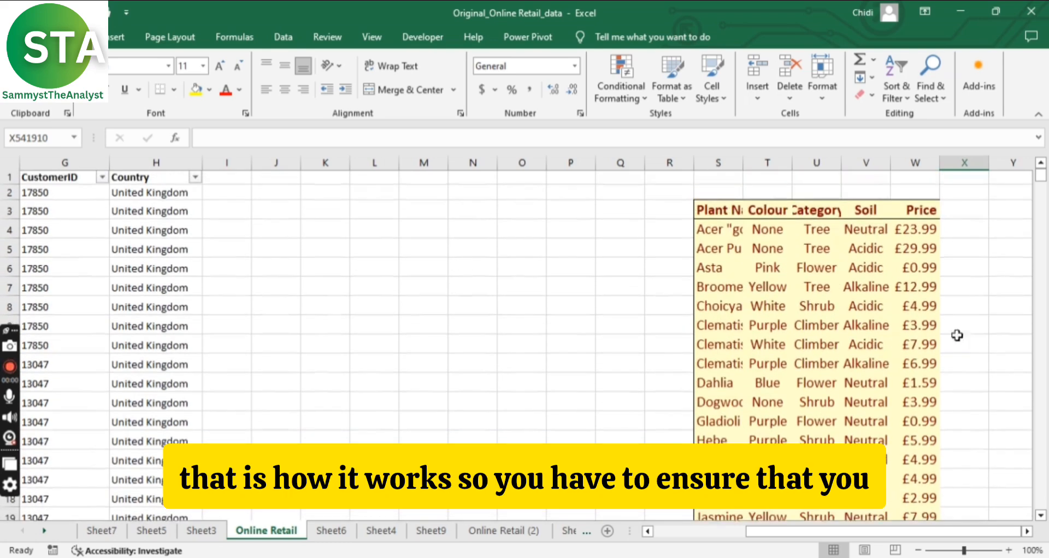
Step: Check again for other data on the same sheet beyond the Country column, and return to the InvoiceNo column
left_click(728, 531)
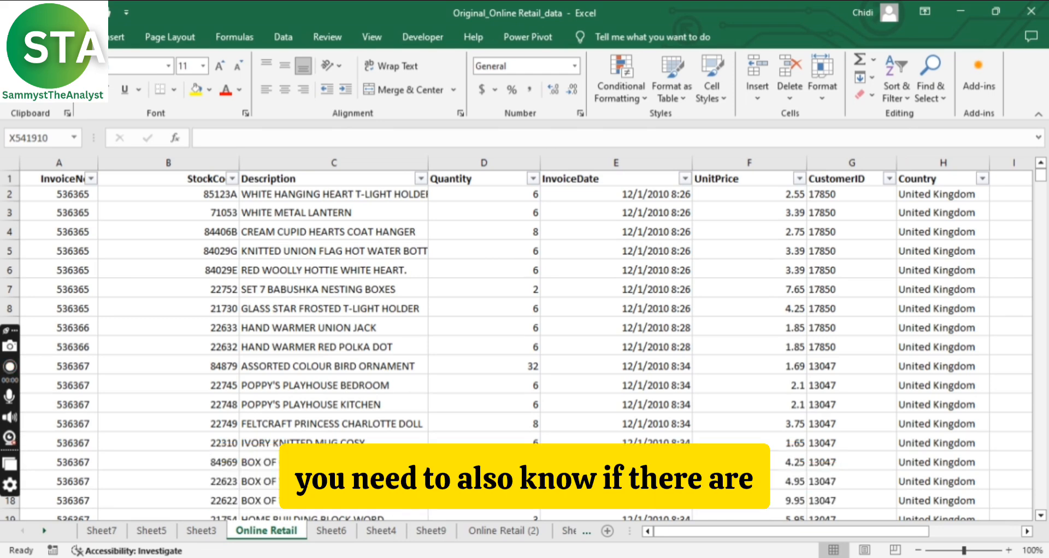
left_click_drag(734, 532, 908, 537)
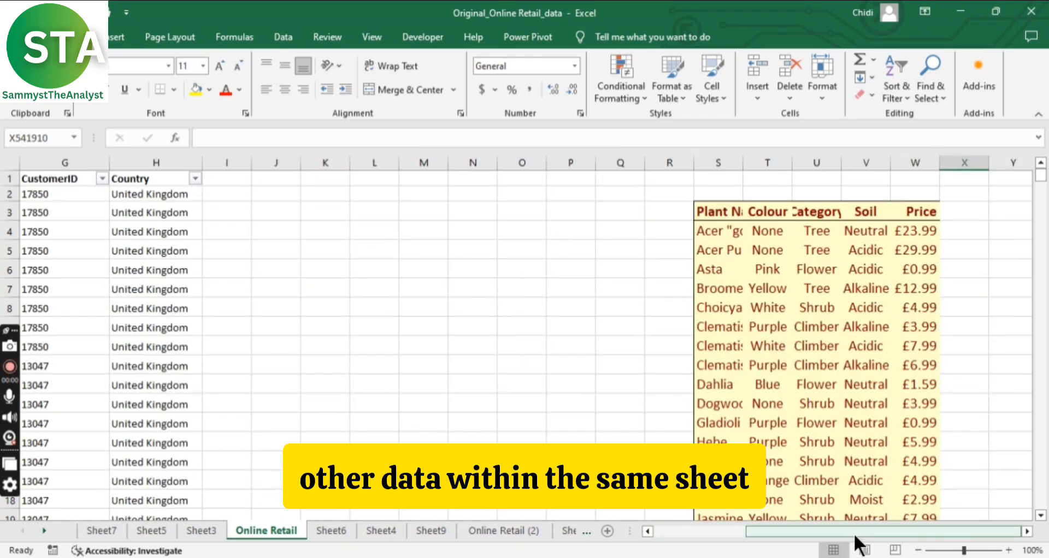
left_click_drag(886, 530, 746, 528)
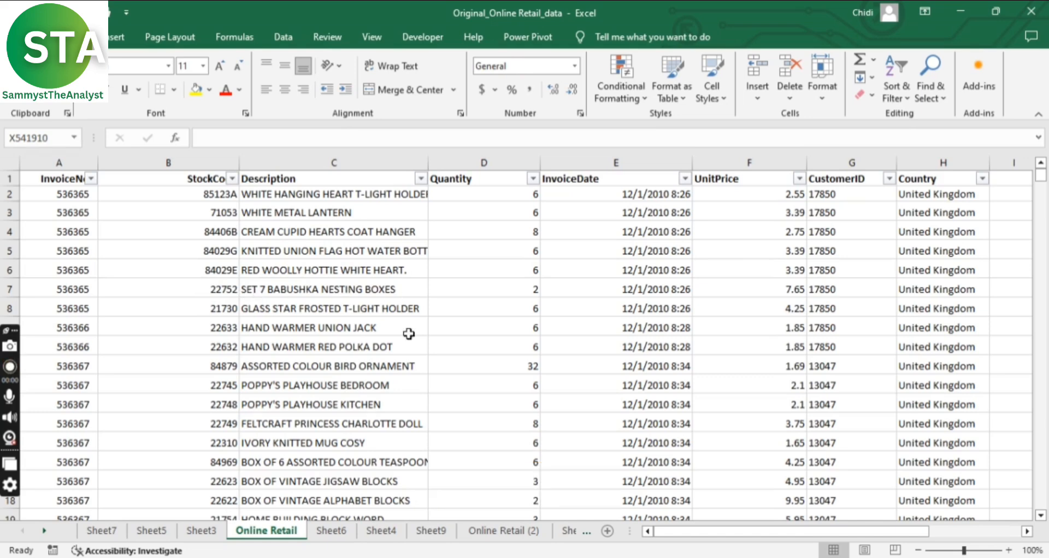
Step: Look through the upper rows of the StockCode and Description columns for empty rows
left_click(195, 246)
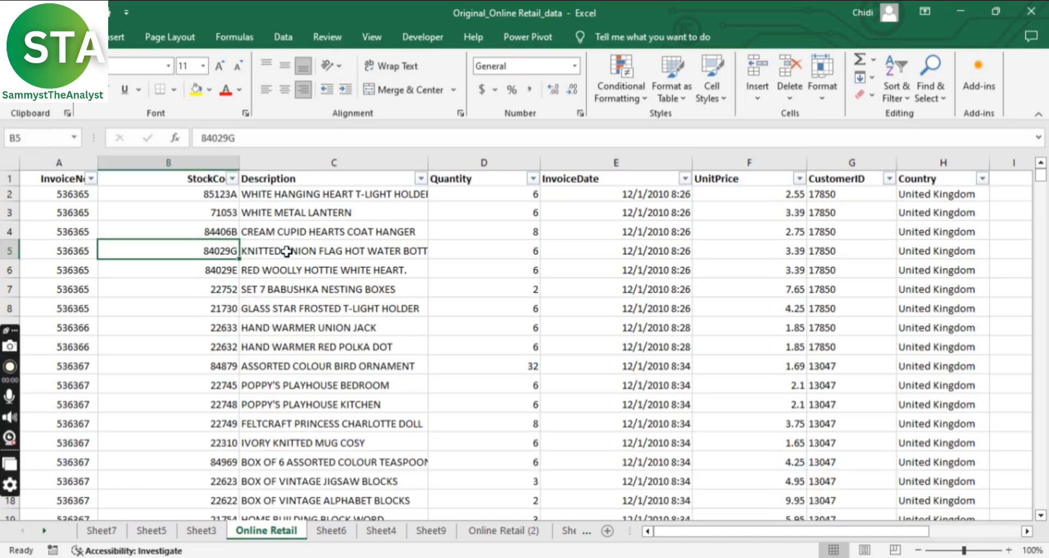
left_click(288, 251)
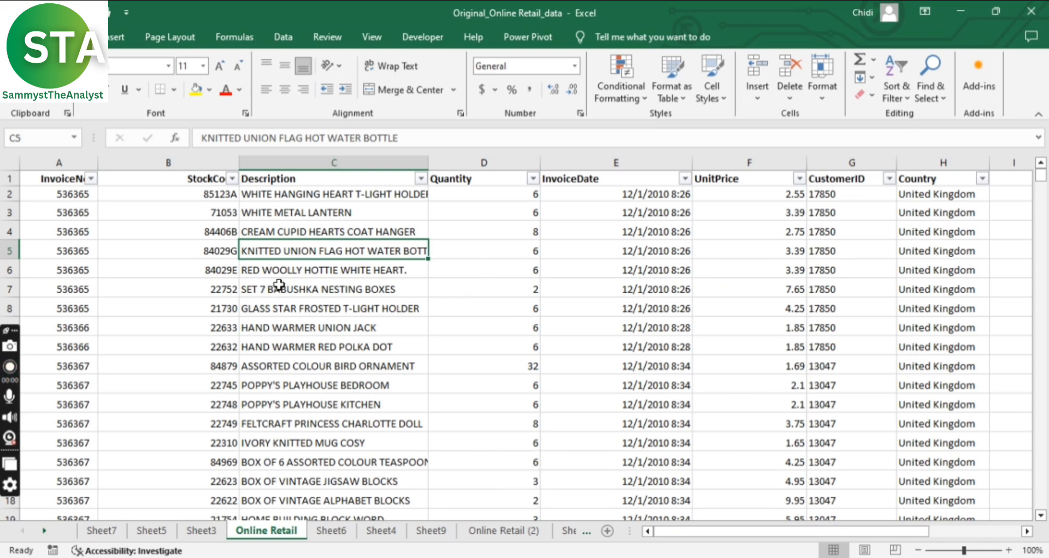
scroll(289, 339, "down", 8)
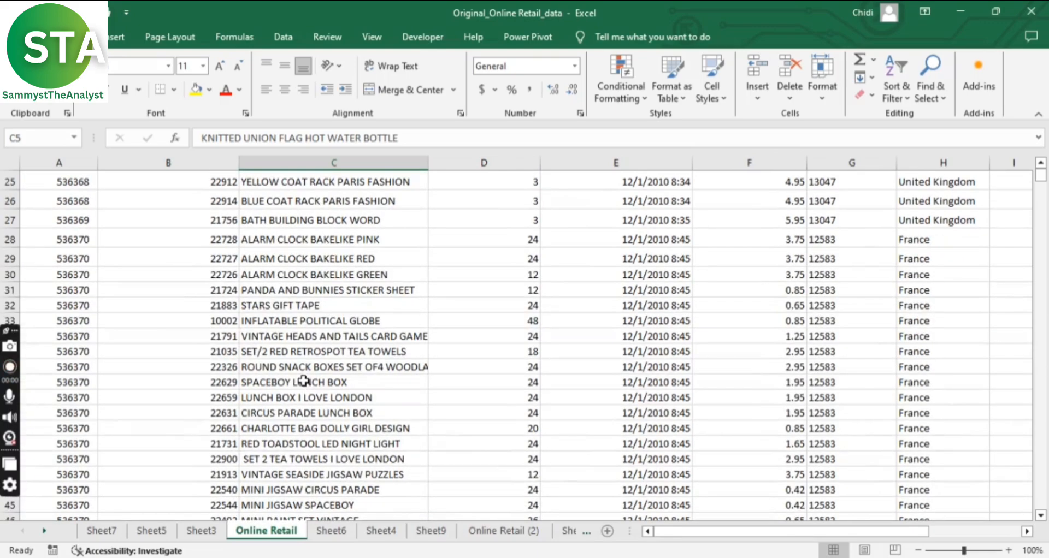
scroll(306, 379, "up", 3)
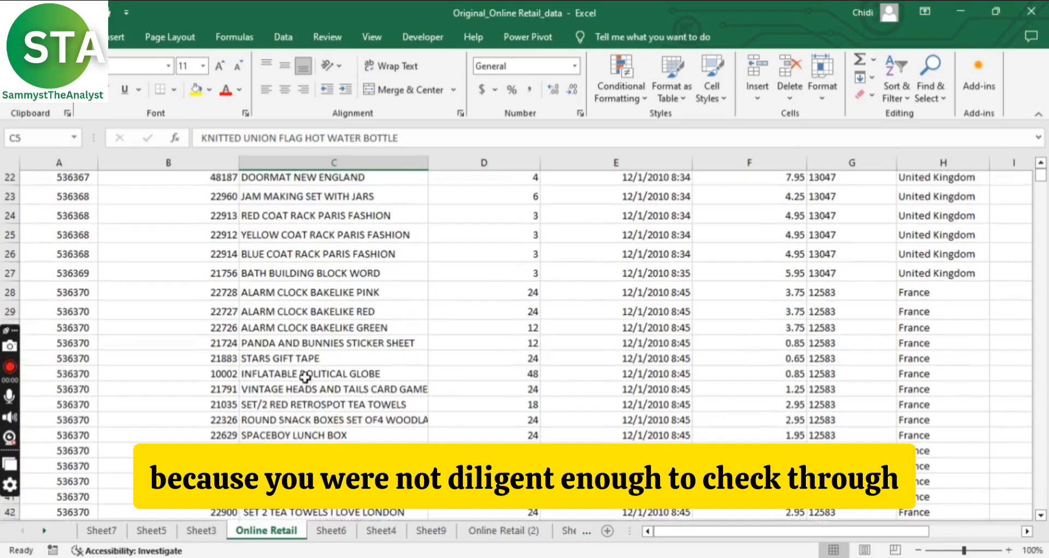
scroll(307, 376, "up", 4)
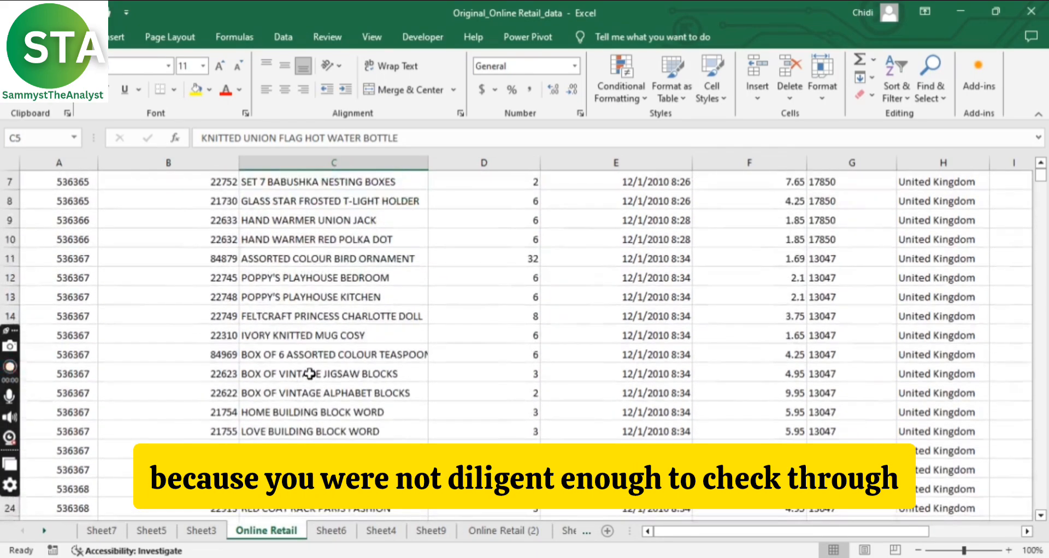
scroll(306, 371, "up", 1)
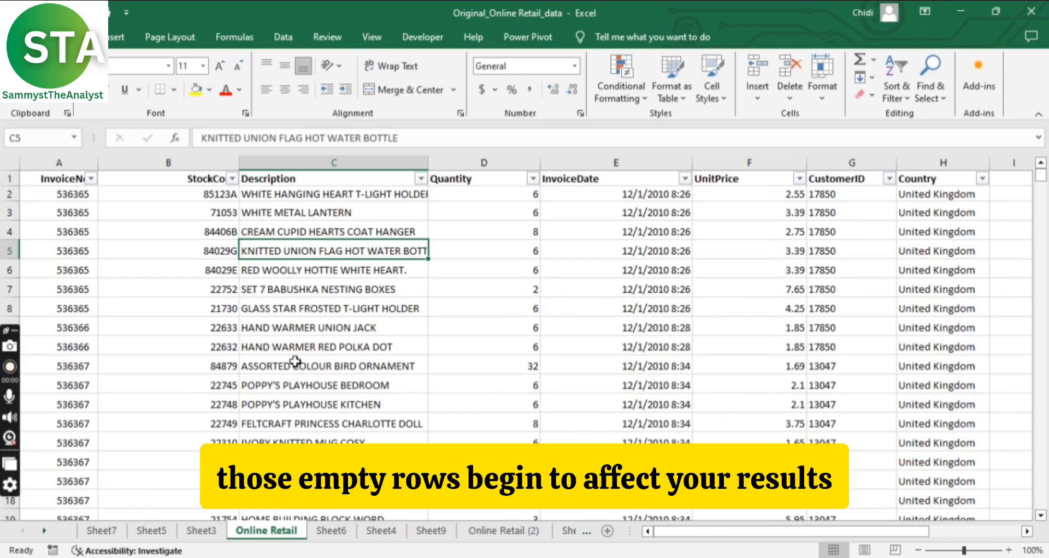
left_click(335, 232)
left_click(348, 254)
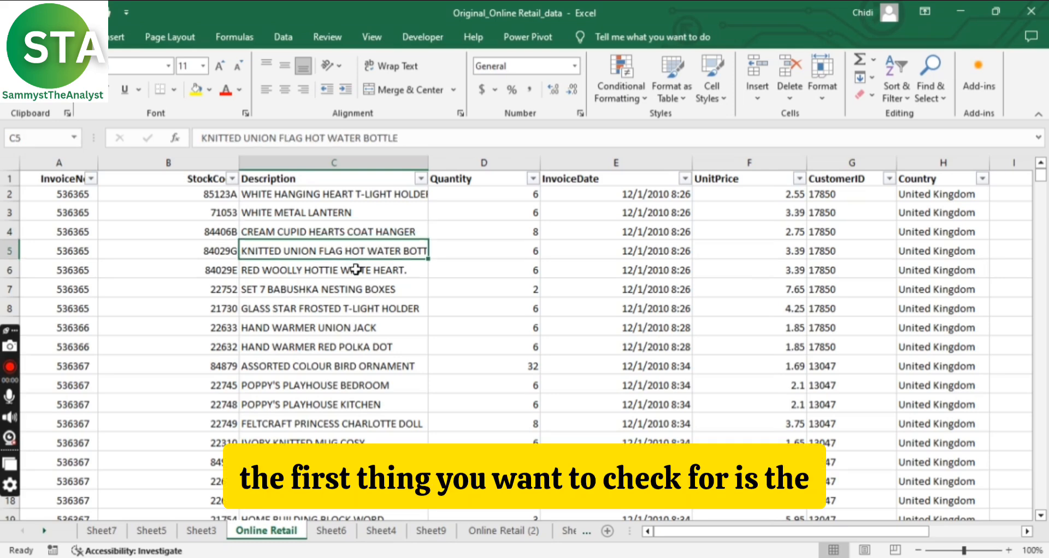
left_click(359, 270)
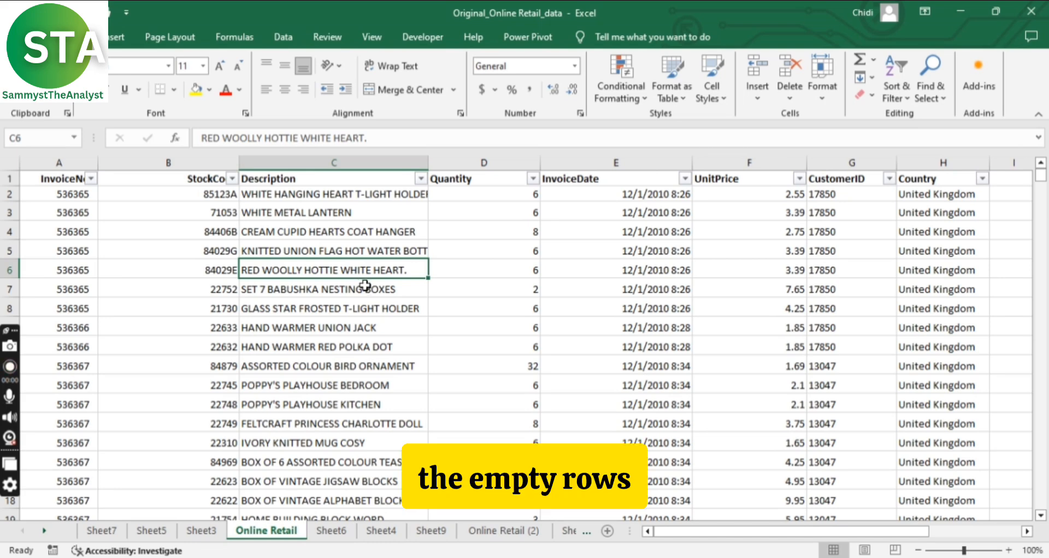
Step: Find blank Description entries by jumping down the column from C2, and again from the blank cell C607, to each block edge
left_click(328, 197)
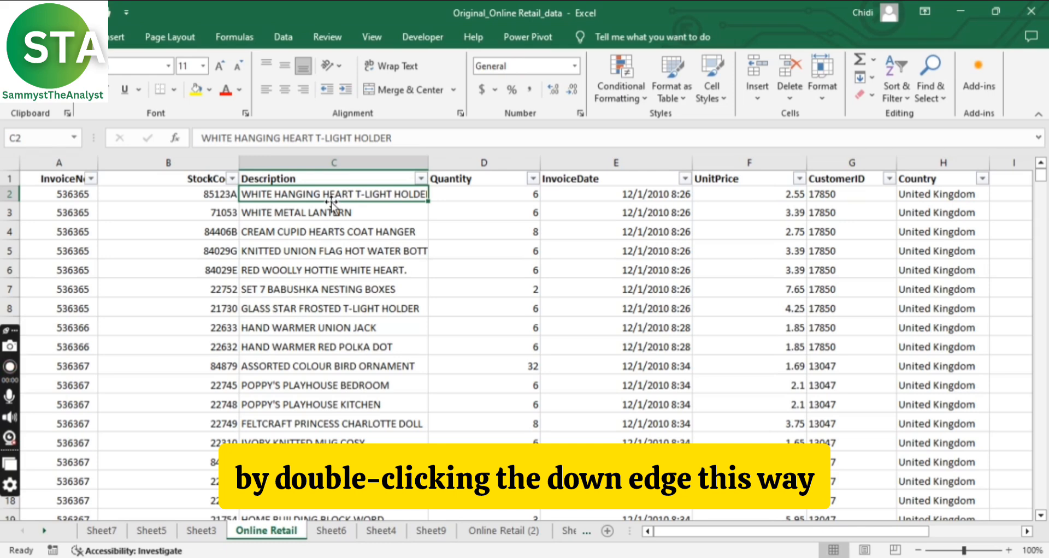
double_click(332, 203)
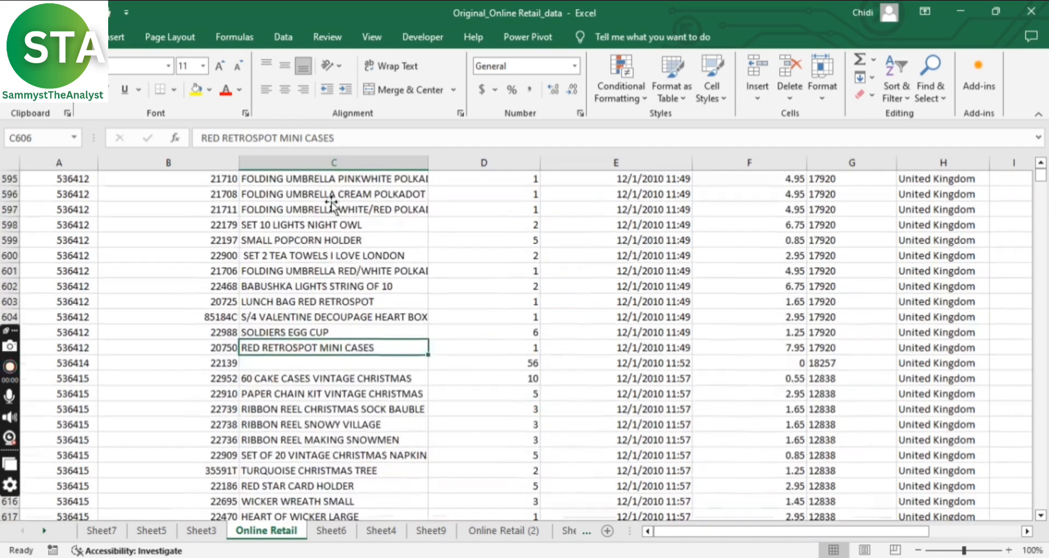
left_click(315, 356)
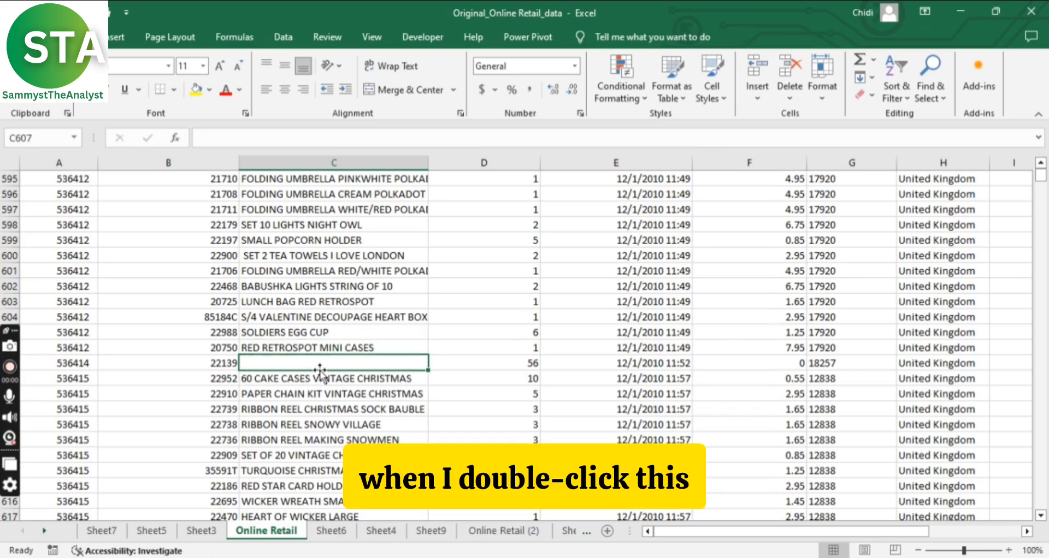
double_click(317, 376)
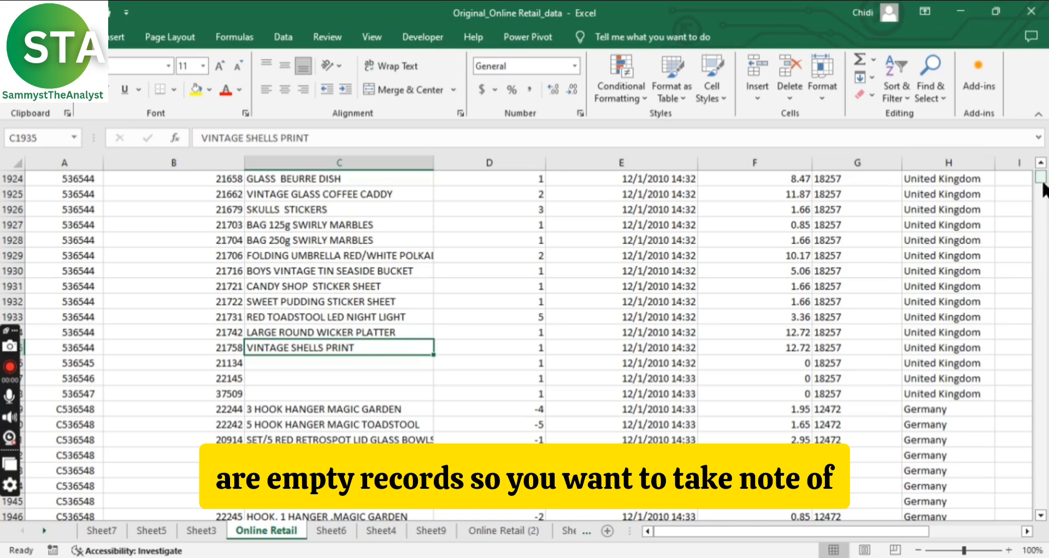
Step: Check the Quantity column for empty records by jumping from D4 down to the end of its data block
left_click_drag(1042, 186, 1040, 167)
left_click(474, 212)
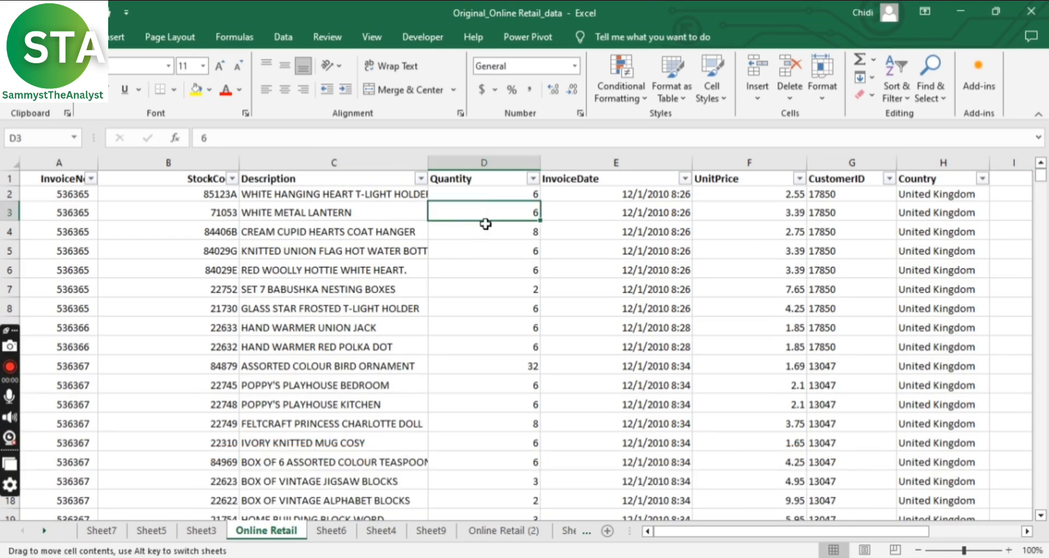
left_click(485, 226)
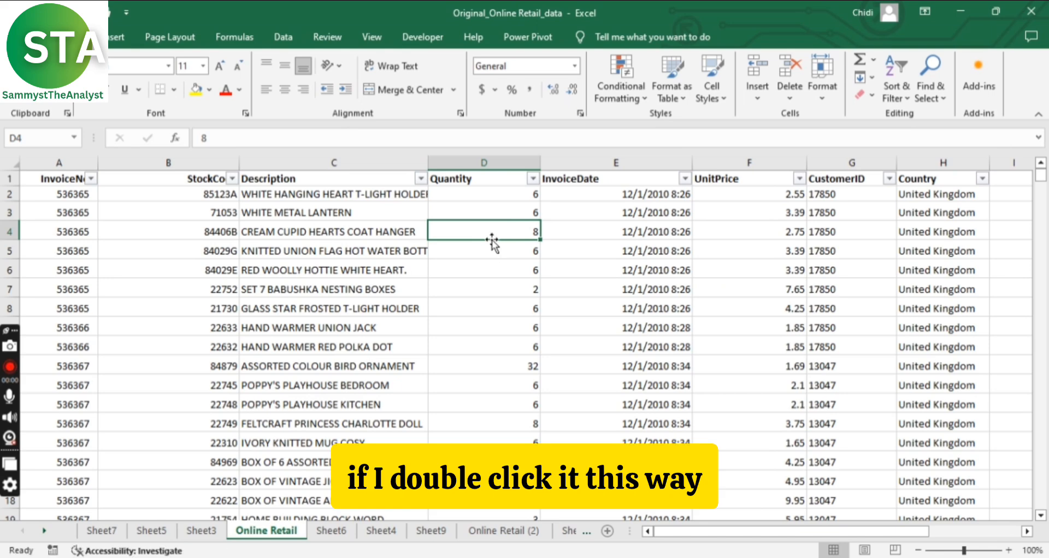
double_click(490, 239)
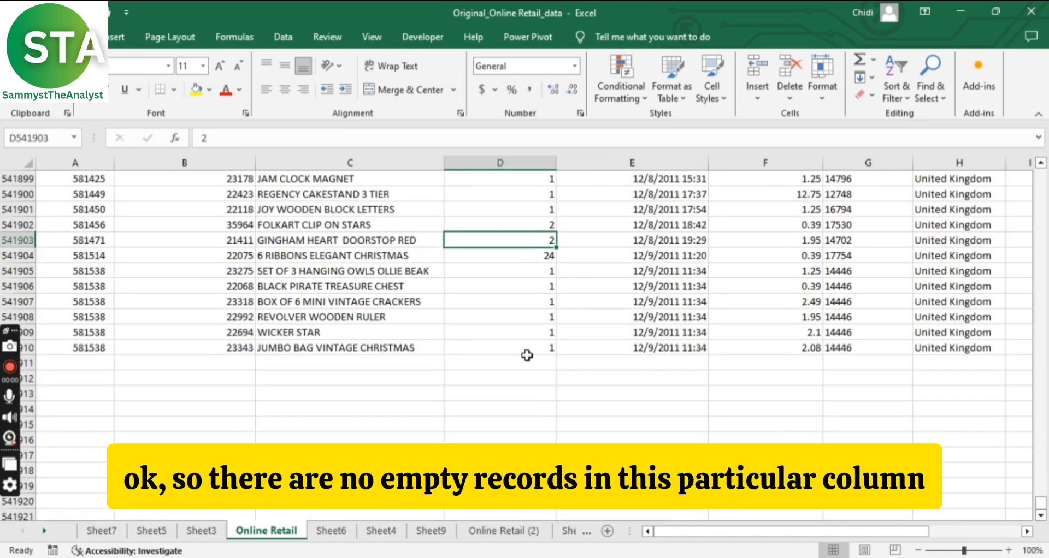
left_click(527, 352)
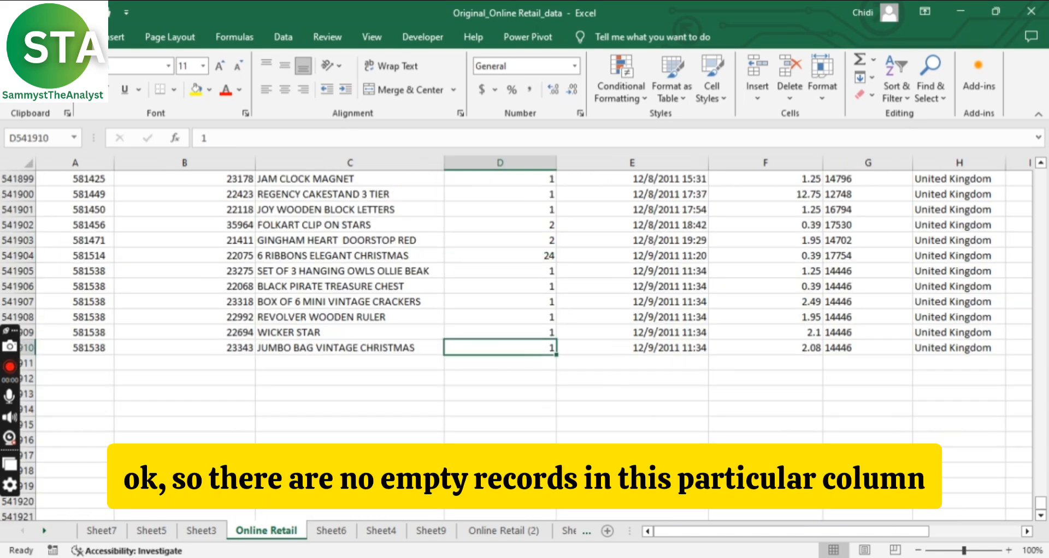
Step: Check the InvoiceDate column for empty records by jumping from E3 down to the end of its data block
left_click_drag(1041, 507, 892, 211)
left_click(592, 215)
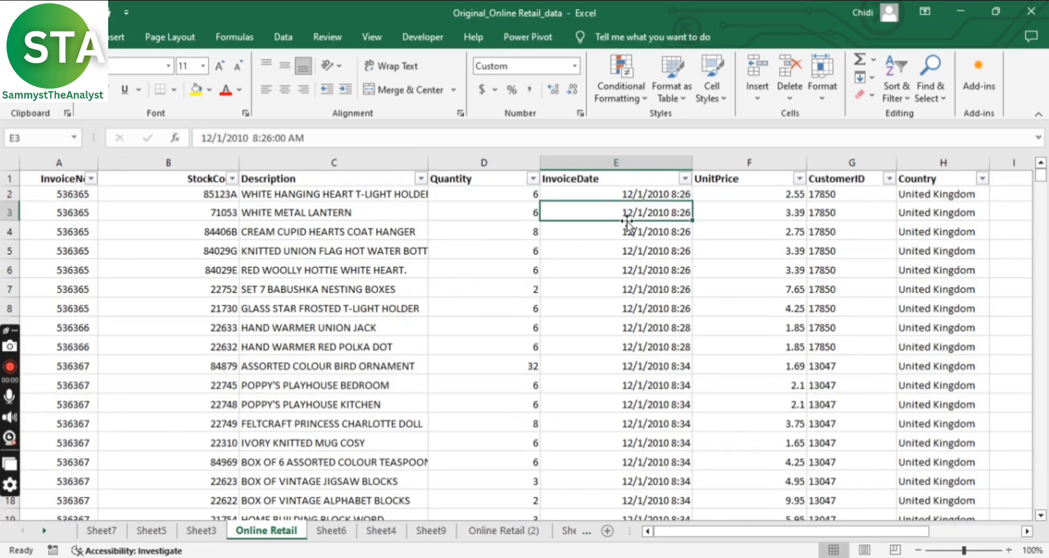
double_click(627, 220)
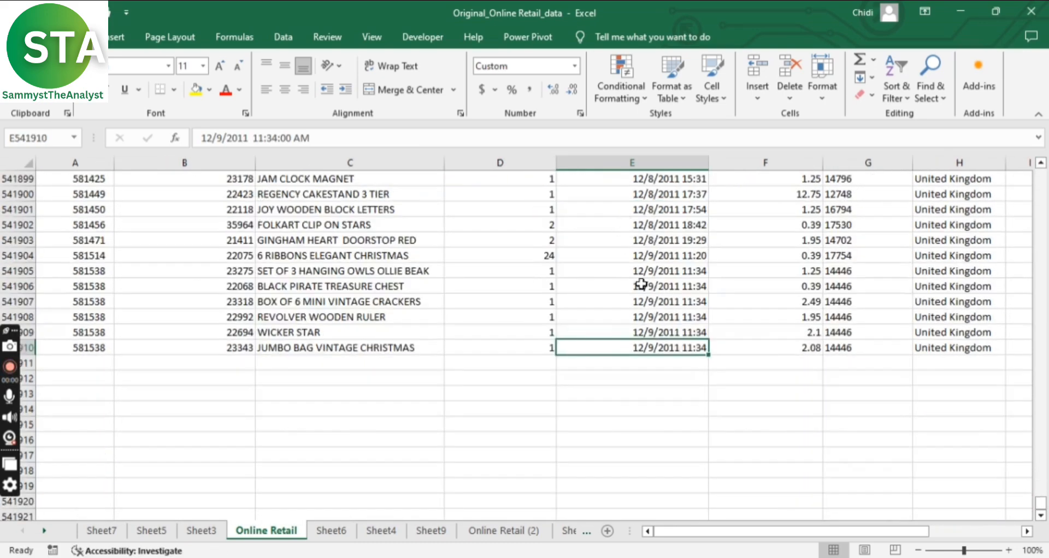
Step: Check the UnitPrice column for empty records by jumping from F4 to its data edge, and return to the first rows
left_click_drag(1041, 502, 1040, 164)
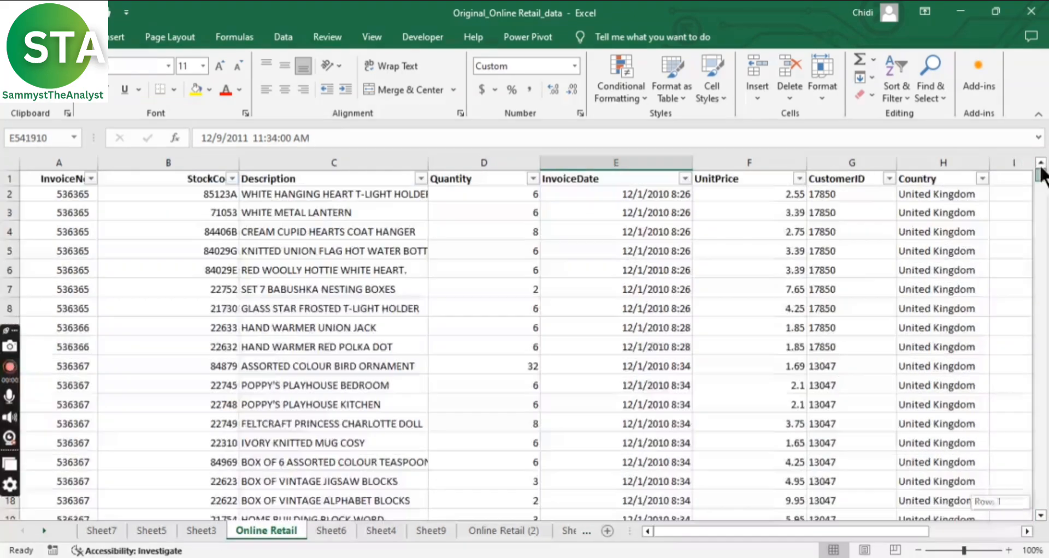
left_click(757, 226)
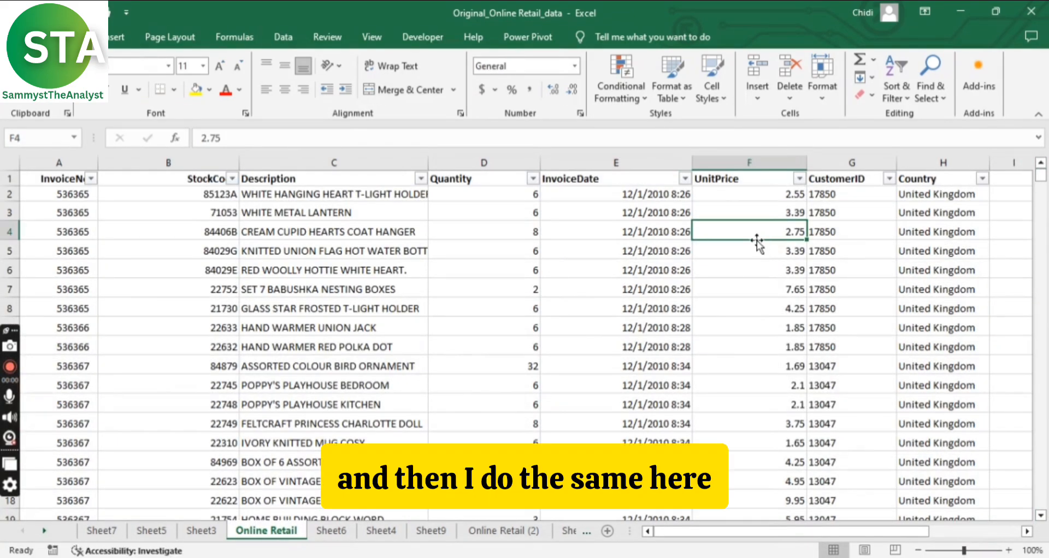
key("ctrl+Down")
left_click(756, 240)
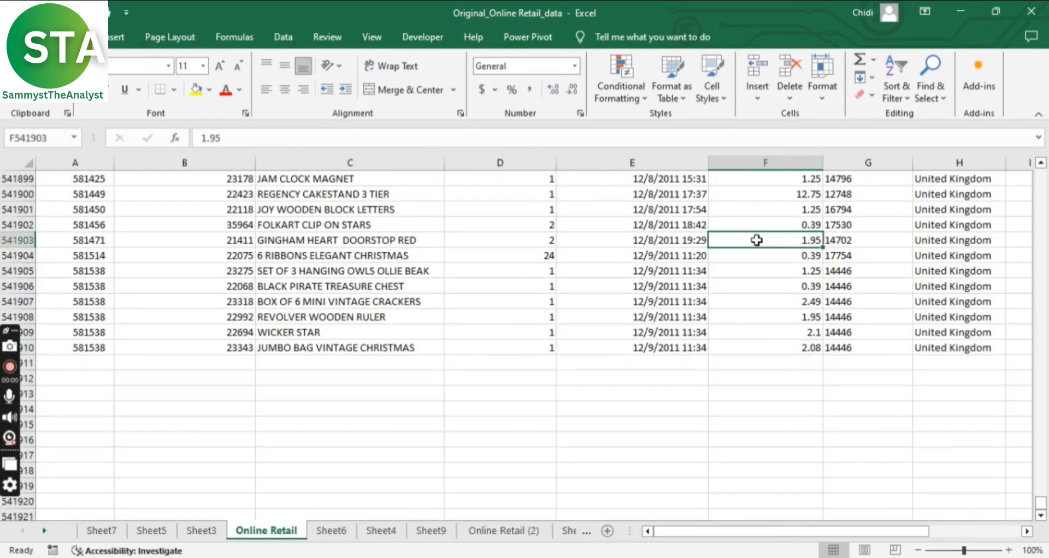
left_click(798, 351)
left_click_drag(1042, 510, 1040, 169)
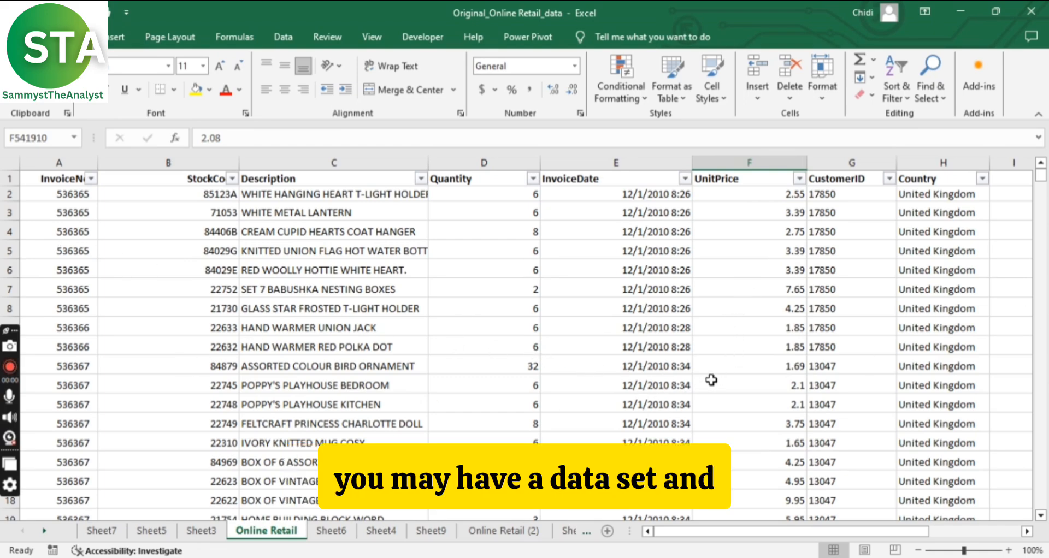
scroll(710, 380, "down", 20)
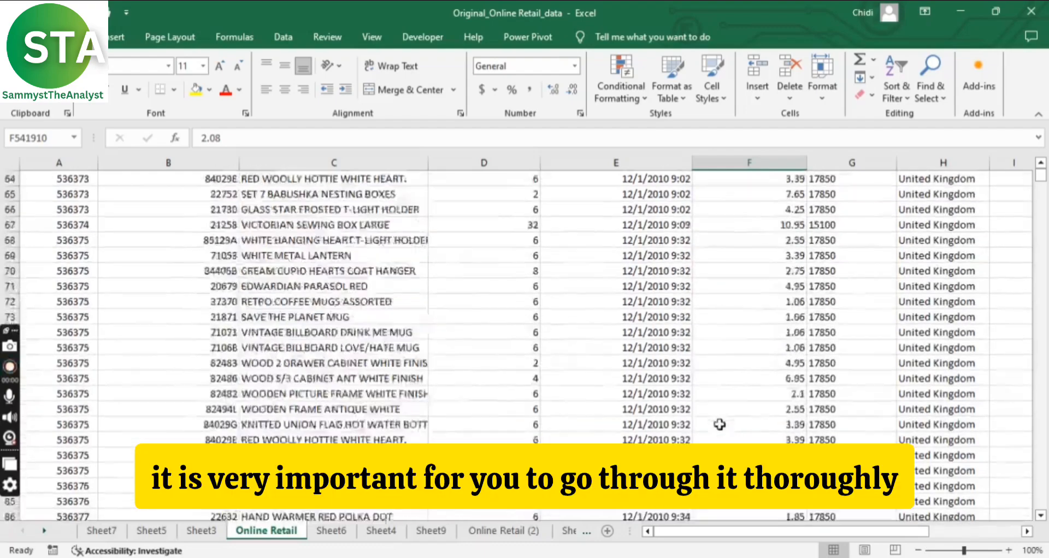
scroll(719, 424, "down", 13)
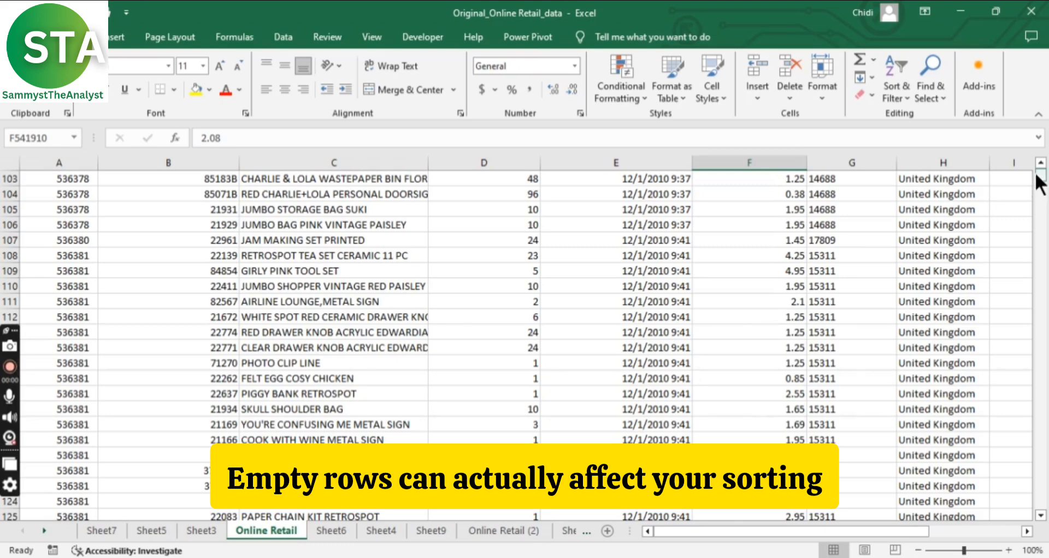
left_click_drag(1039, 183, 1023, 185)
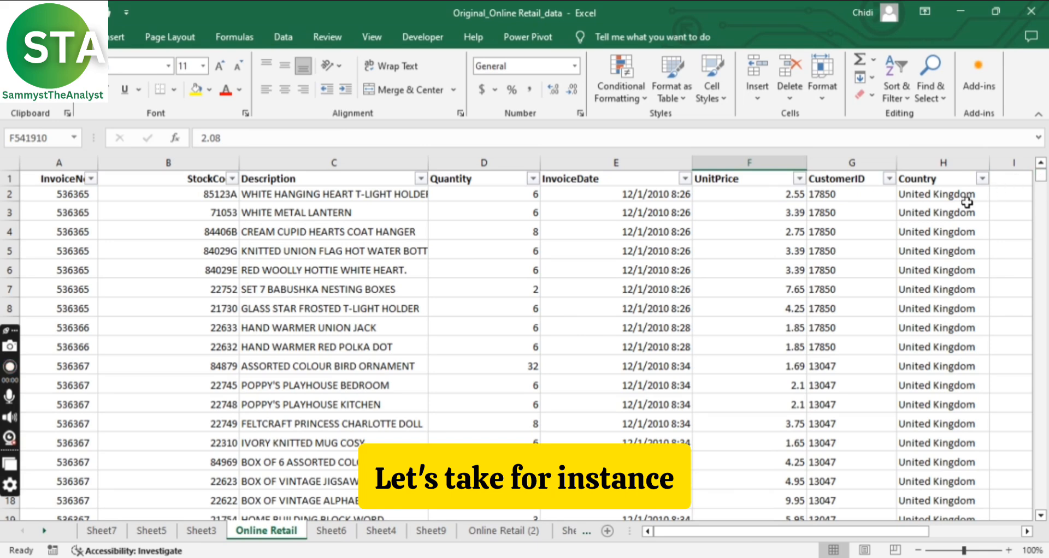
Step: Select the whole data range from A1 and cycle the active cell through the selection's corners back to A1
left_click(48, 181)
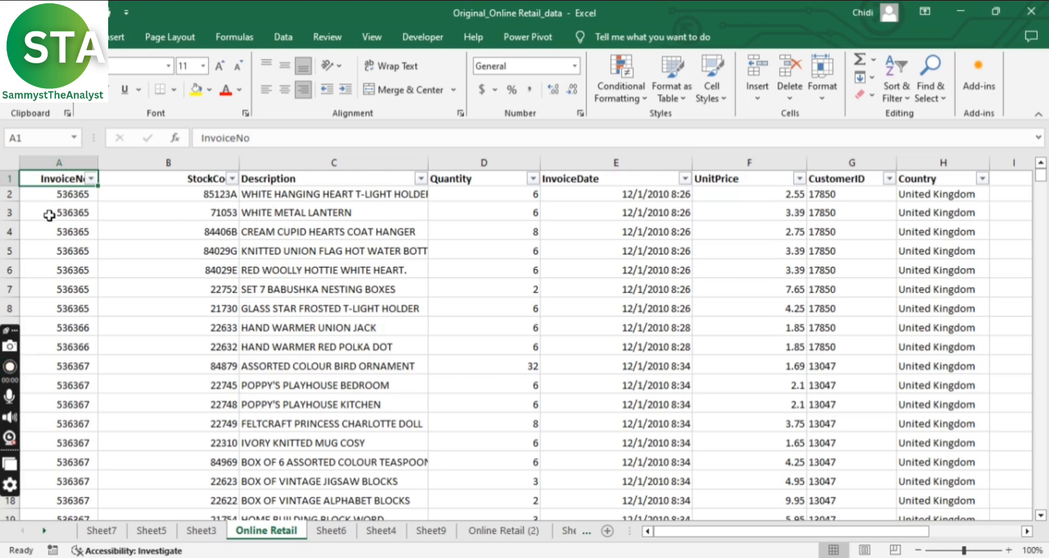
key("ctrl+a")
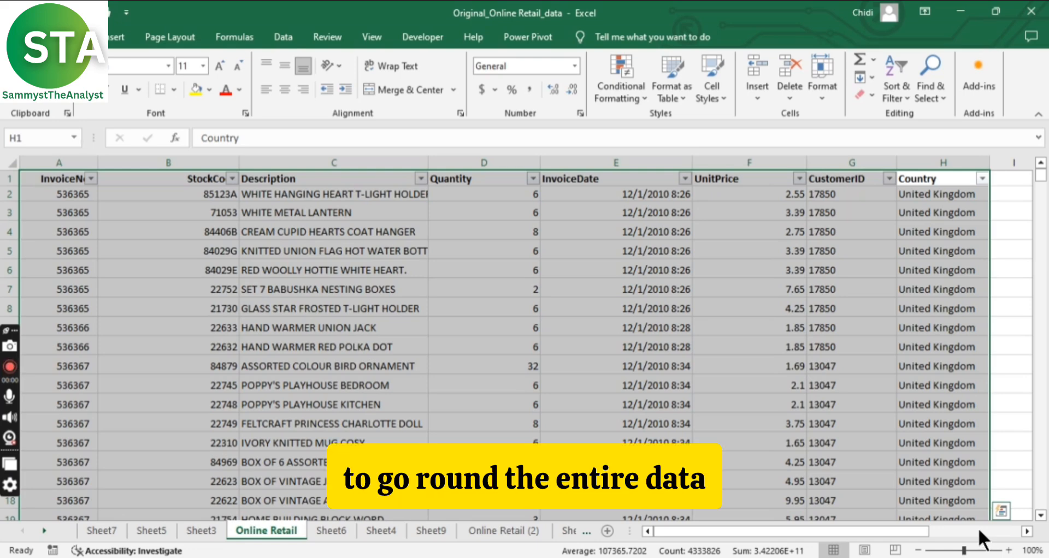
key("ctrl+period")
key("ctrl+q")
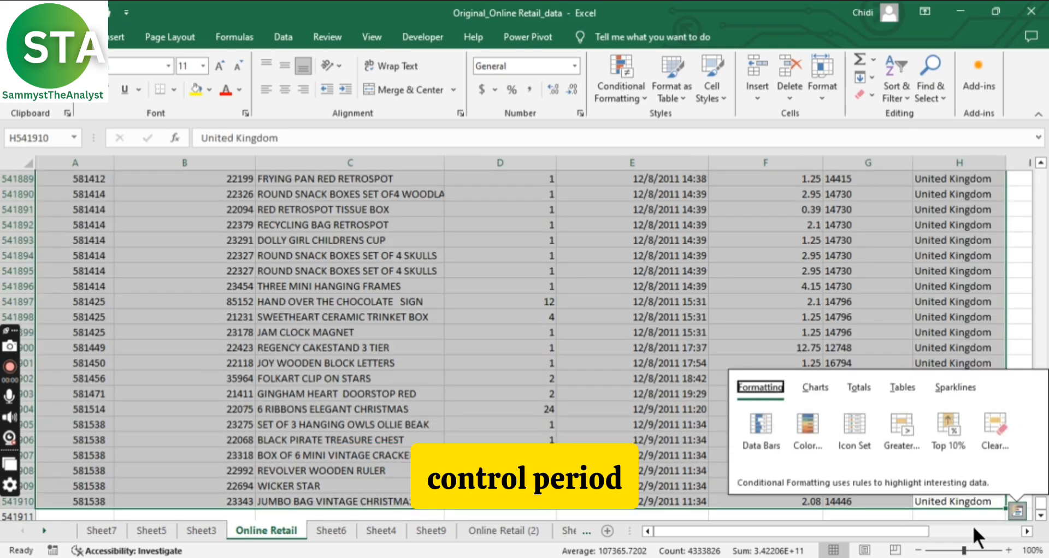
key("Escape")
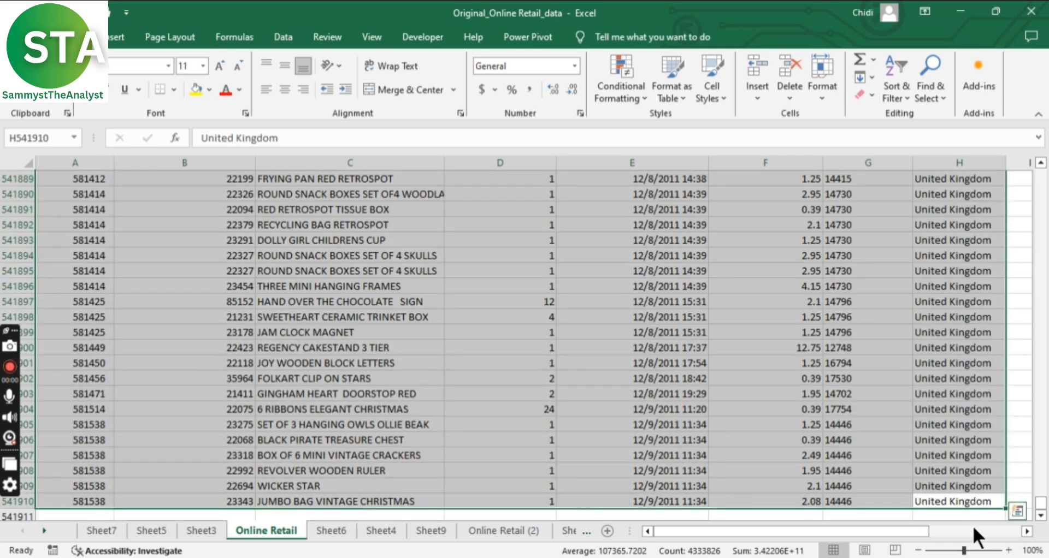
key("ctrl+period")
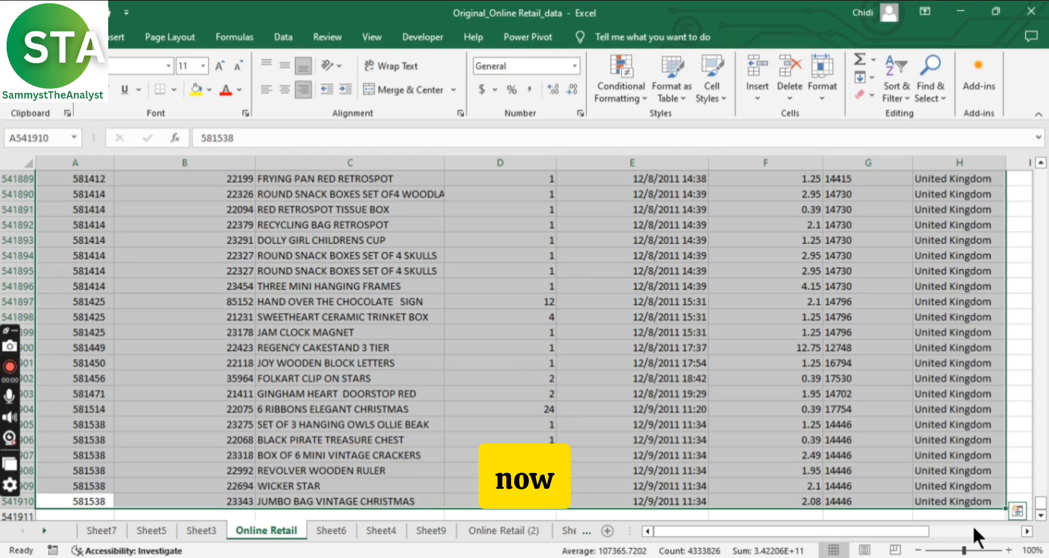
key("ctrl+period")
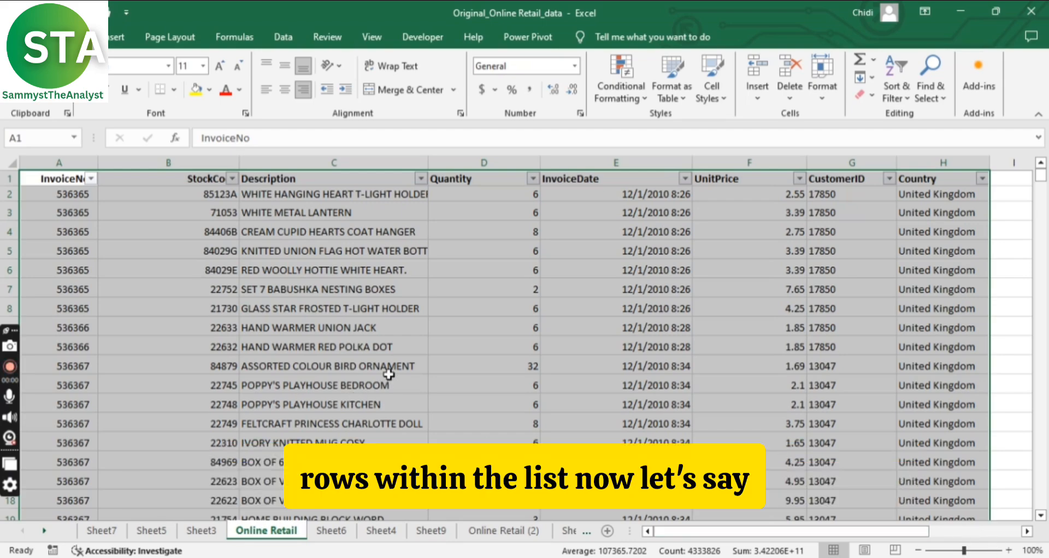
Step: Insert an empty row at row 110, between the GIRLY PINK TOOL SET and JUMBO SHOPPER VINTAGE RED PAISLEY records
scroll(636, 235, "down", 3)
scroll(655, 240, "down", 18)
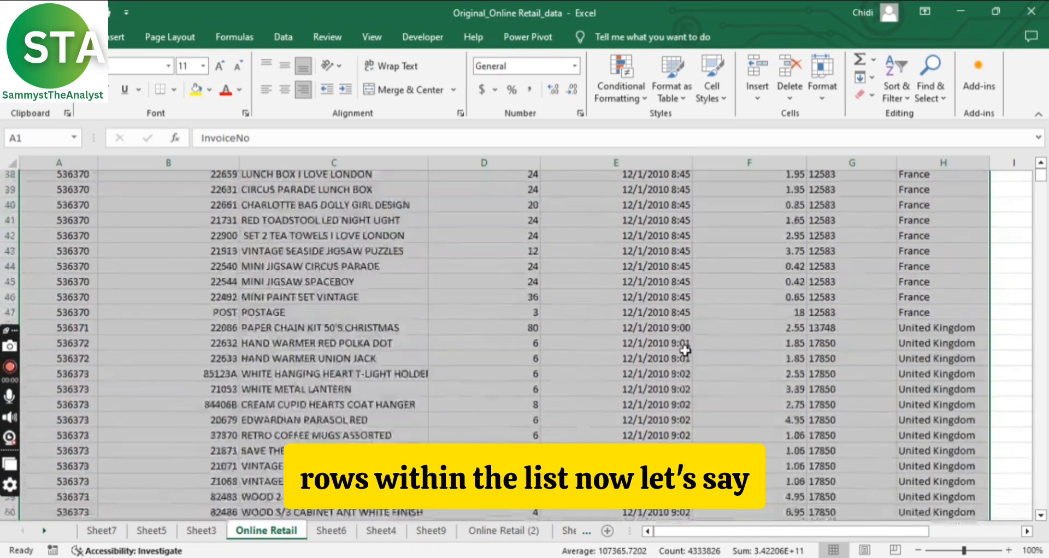
scroll(158, 332, "down", 13)
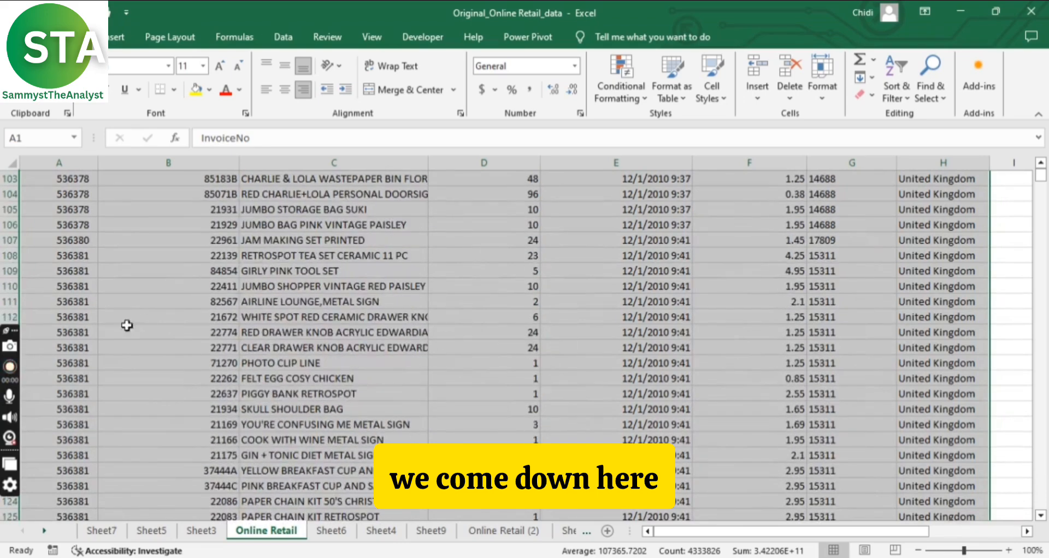
left_click(9, 284)
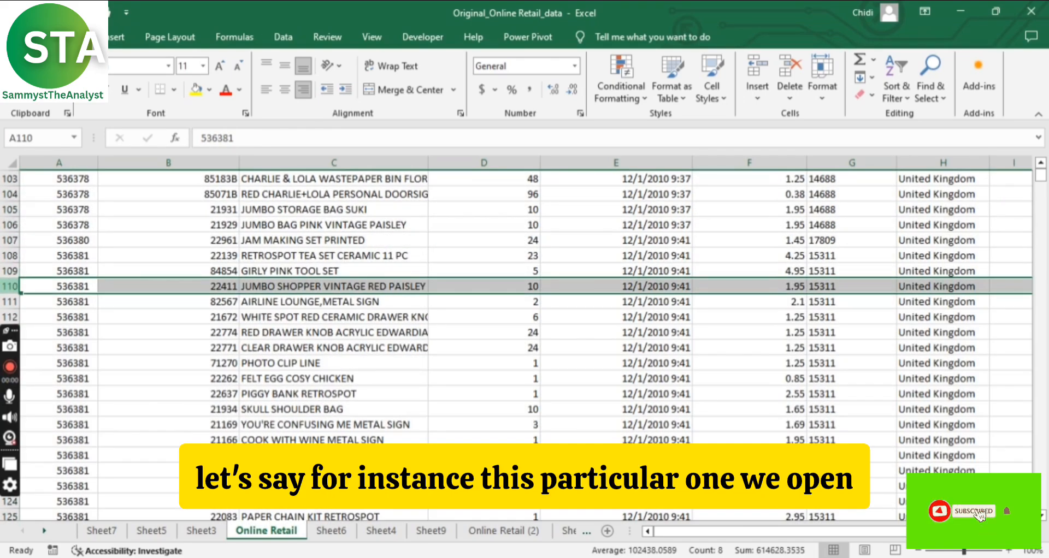
right_click(10, 284)
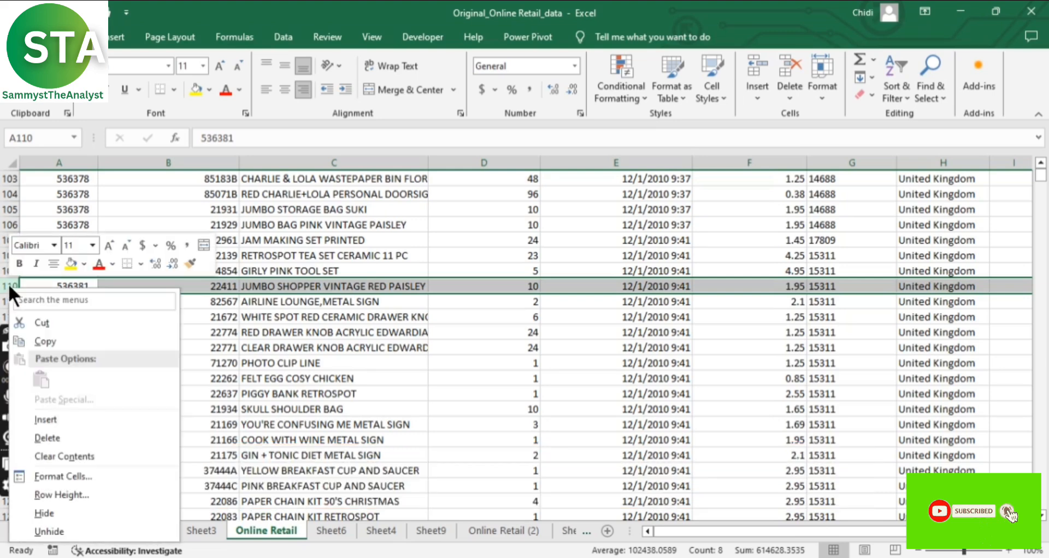
left_click(45, 418)
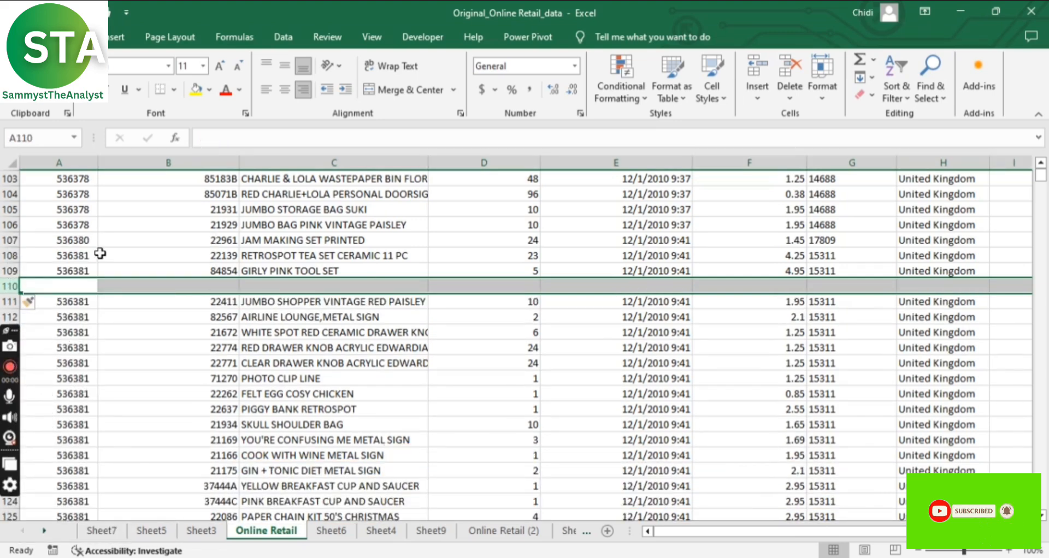
left_click(359, 269)
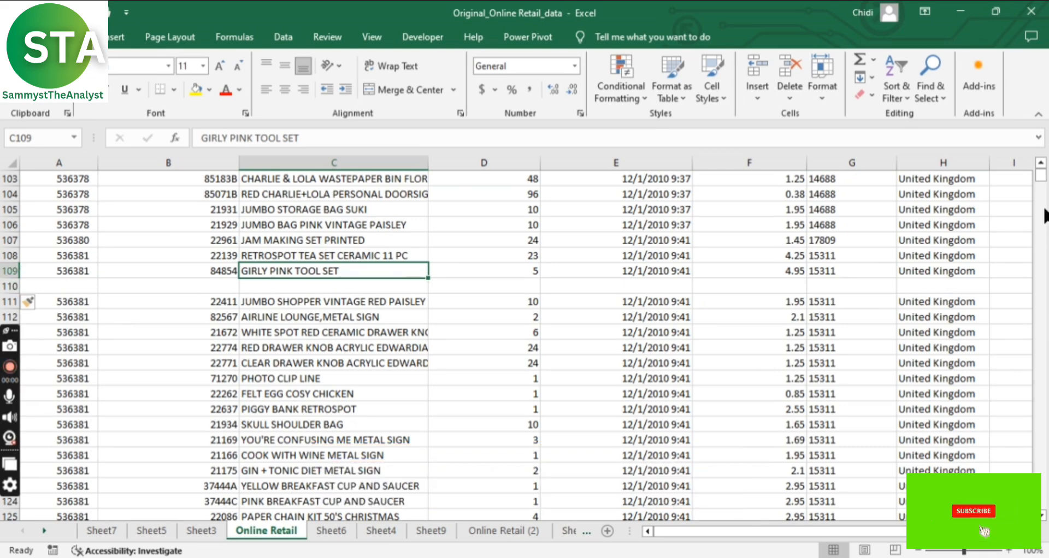
Step: Select the contiguous data range from A1 and examine where the selection ends relative to the empty row 110
left_click_drag(1042, 178, 1042, 163)
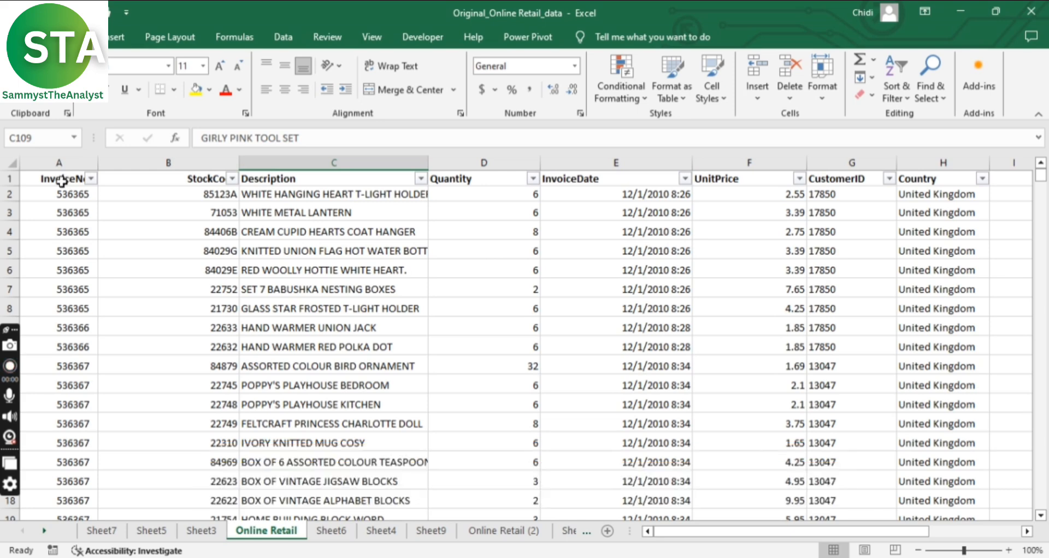
left_click(61, 181)
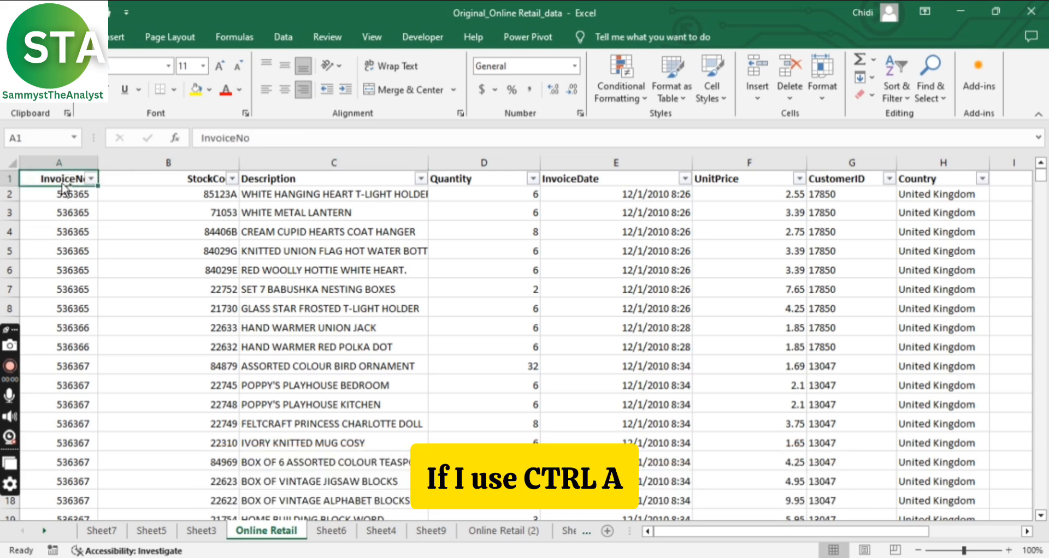
key("ctrl+a")
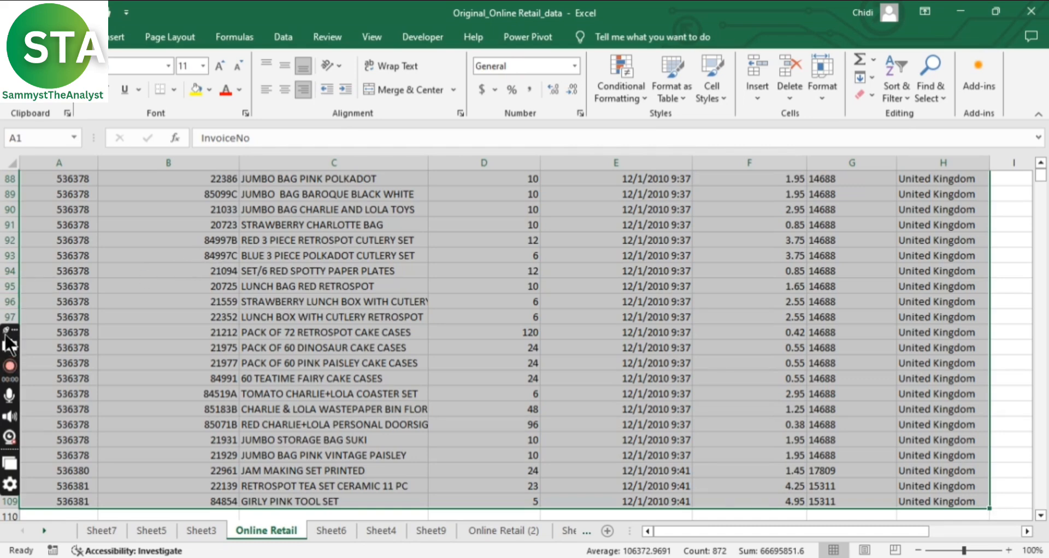
scroll(577, 393, "down", 3)
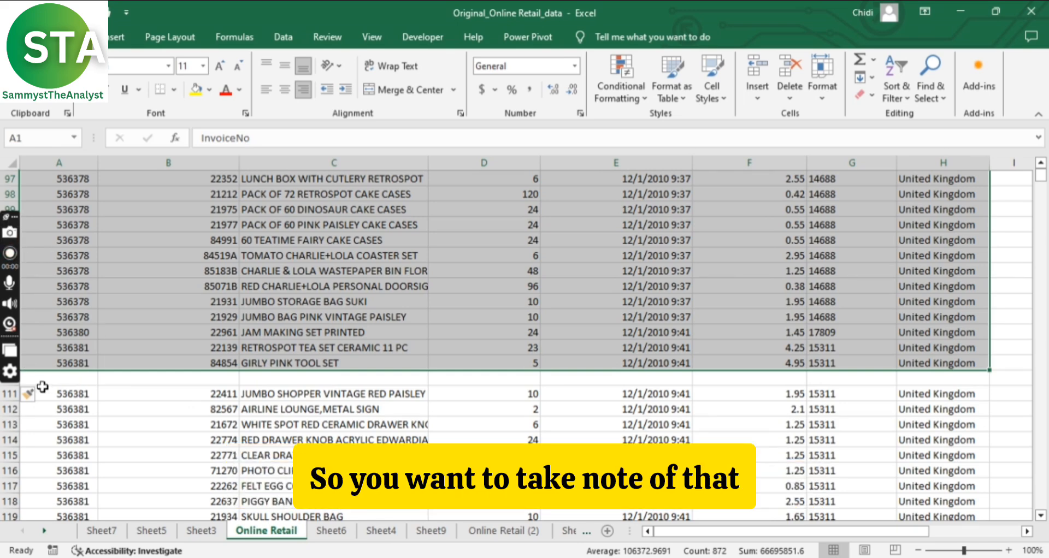
scroll(276, 371, "up", 1)
scroll(276, 372, "up", 1)
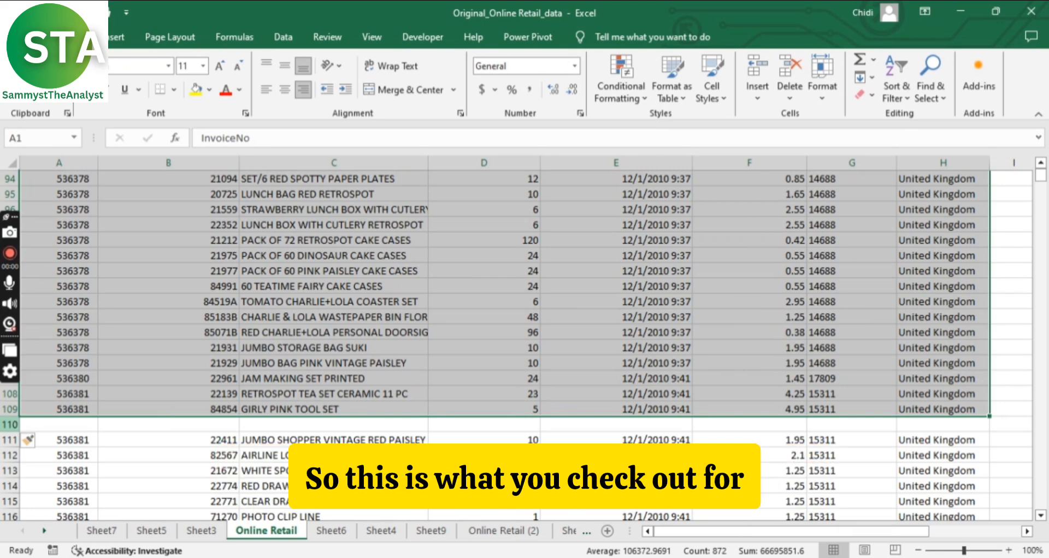
Step: Delete the empty row 110 to restore the continuous data range
left_click(11, 425)
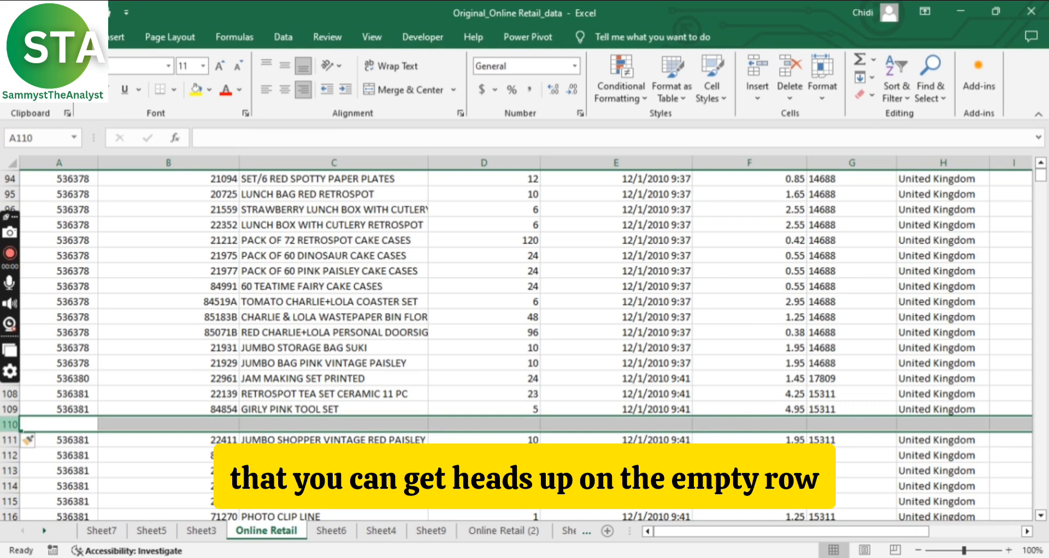
right_click(11, 425)
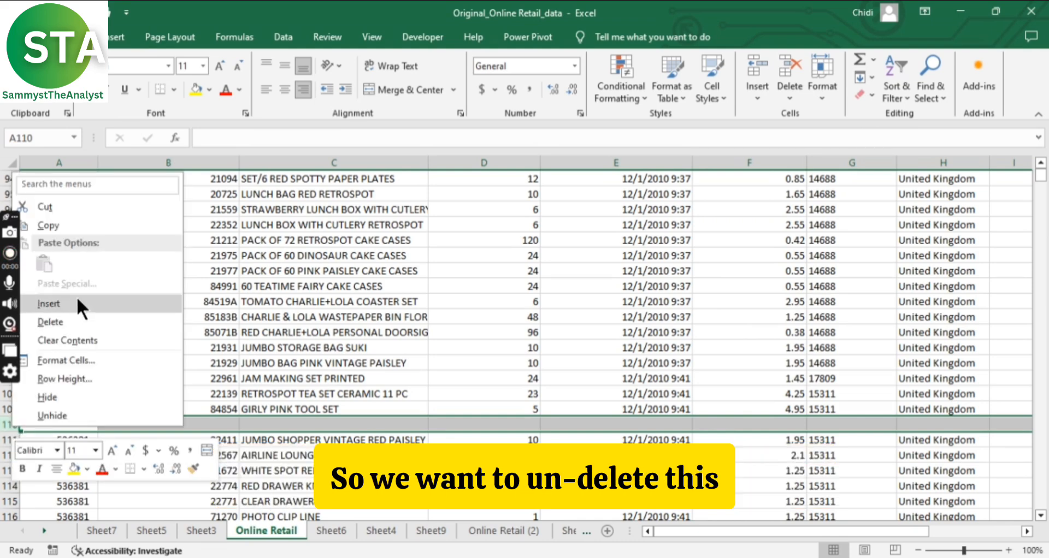
left_click(93, 323)
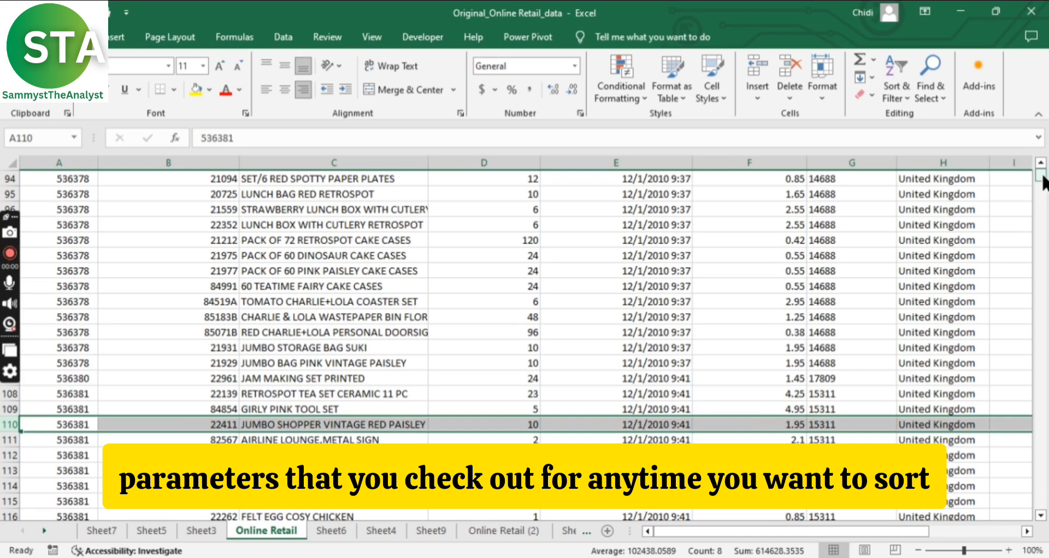
Step: Examine the available sort commands and try a custom sort with only row 110 selected
left_click_drag(1040, 176, 1041, 172)
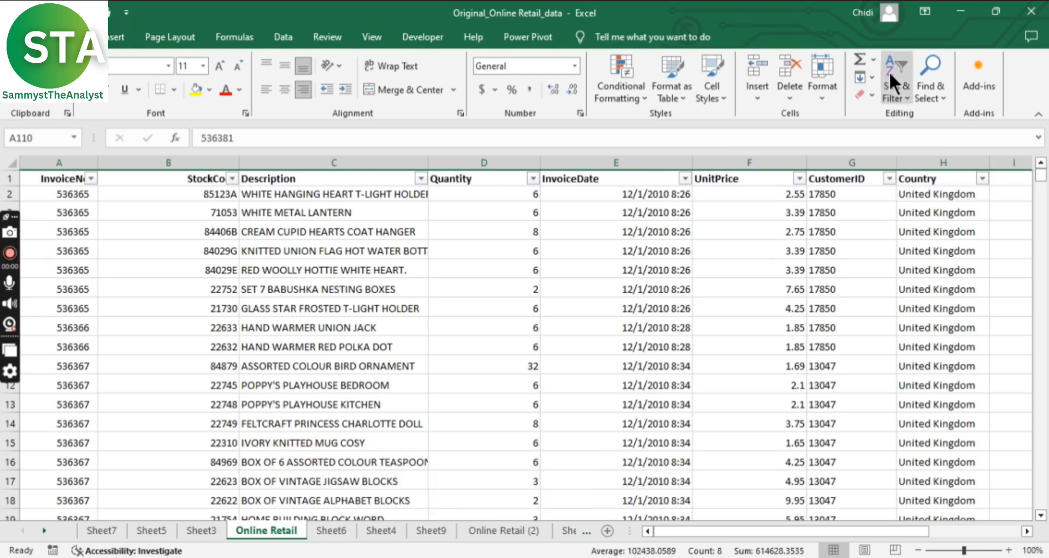
left_click(889, 71)
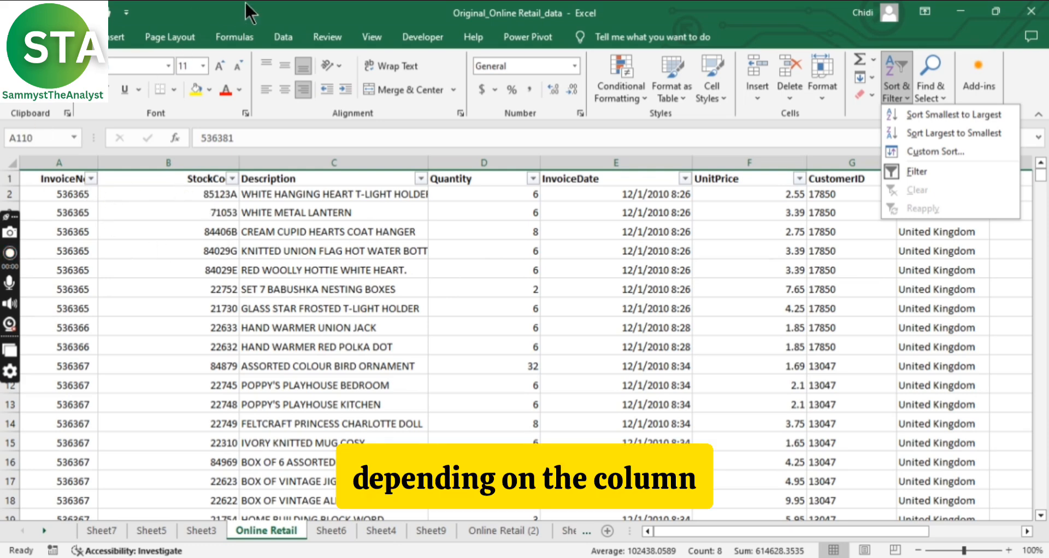
left_click(280, 35)
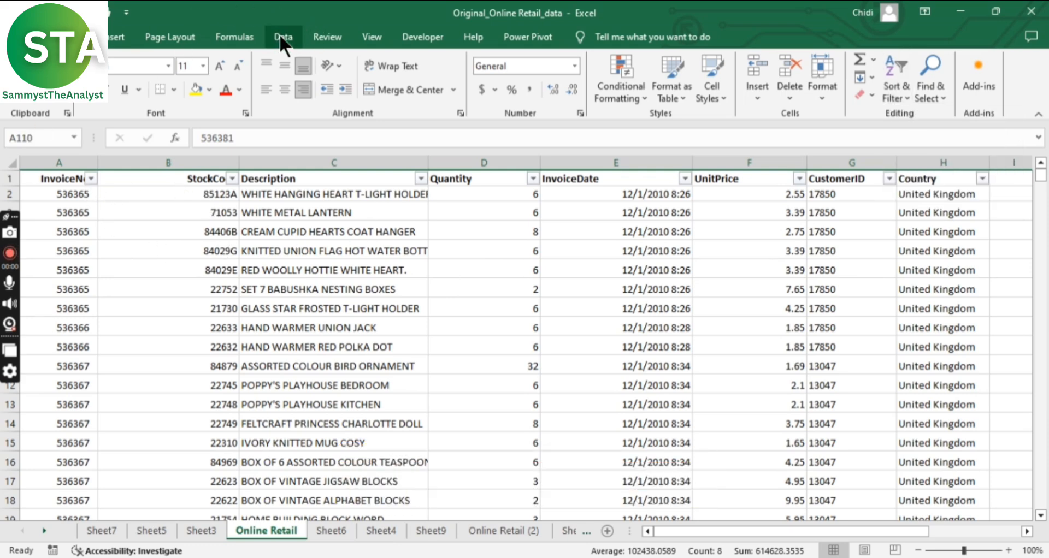
left_click(279, 34)
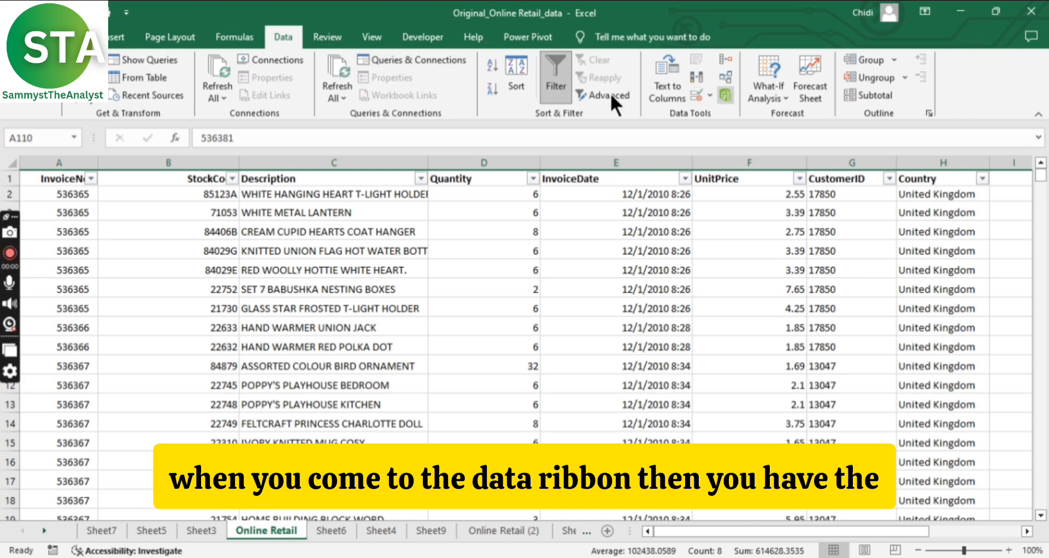
left_click(515, 82)
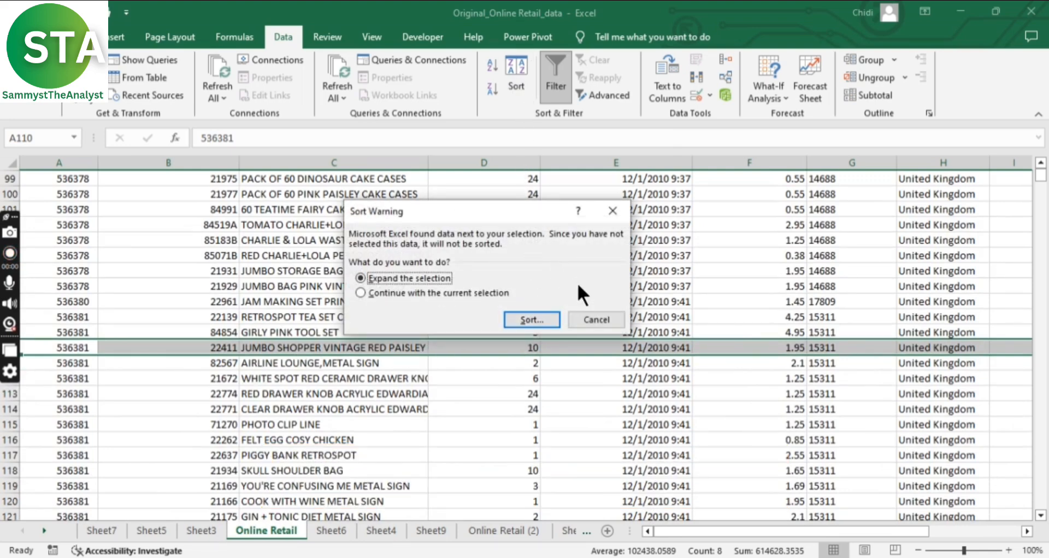
left_click(593, 318)
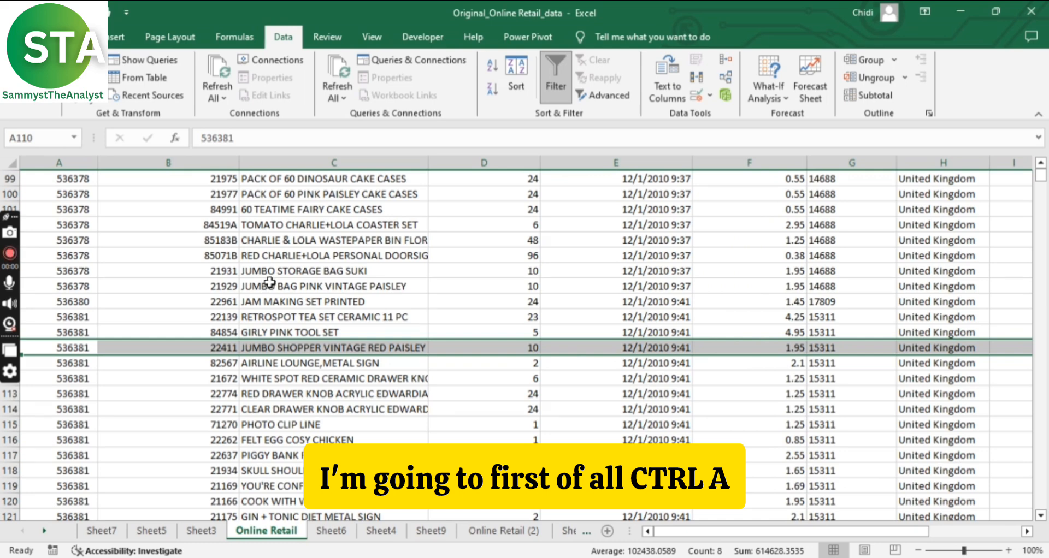
Step: Select the whole worksheet, open the Sort settings and examine how the data-has-headers option changes whether row 1 is included
key("ctrl+a")
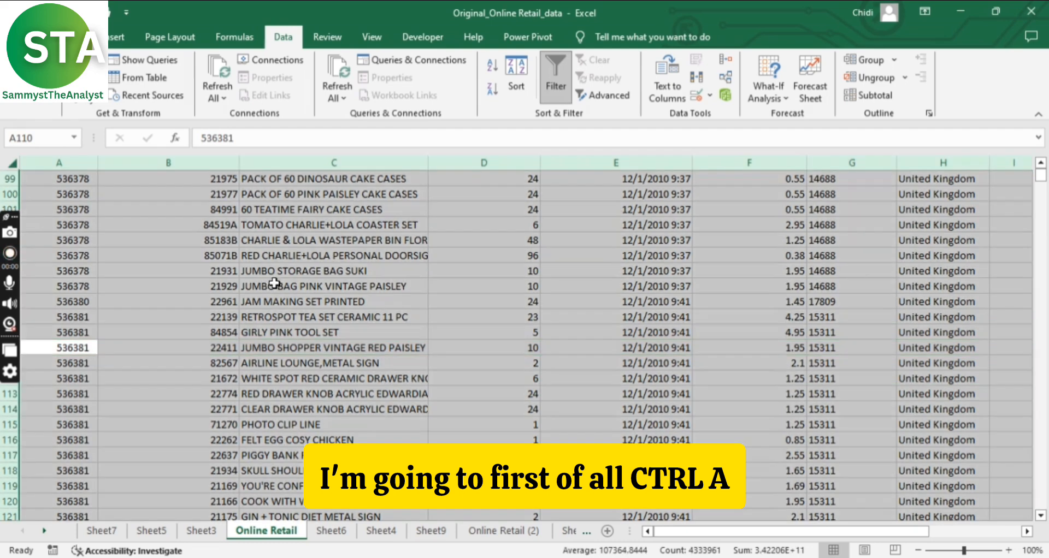
left_click(516, 83)
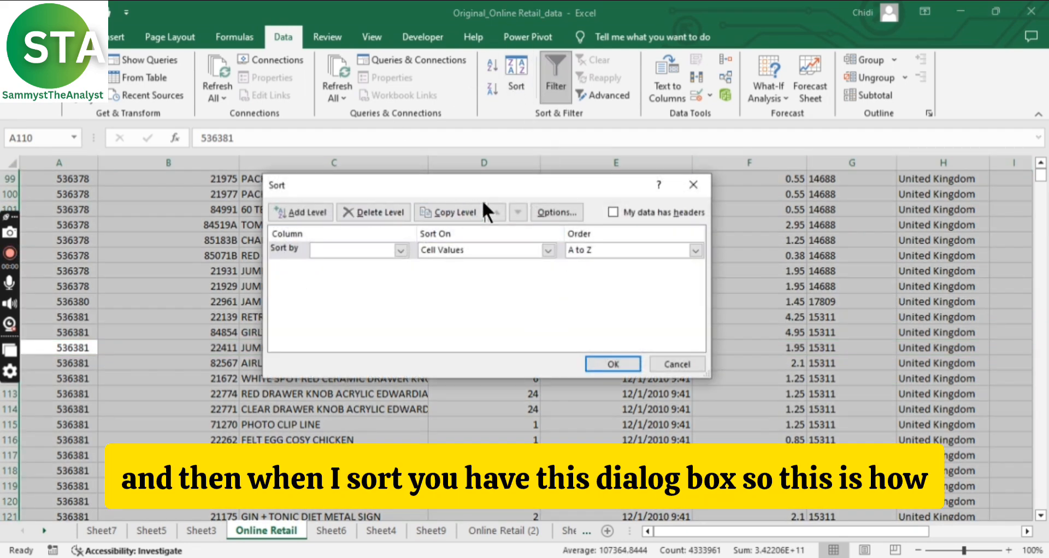
left_click_drag(492, 183, 523, 156)
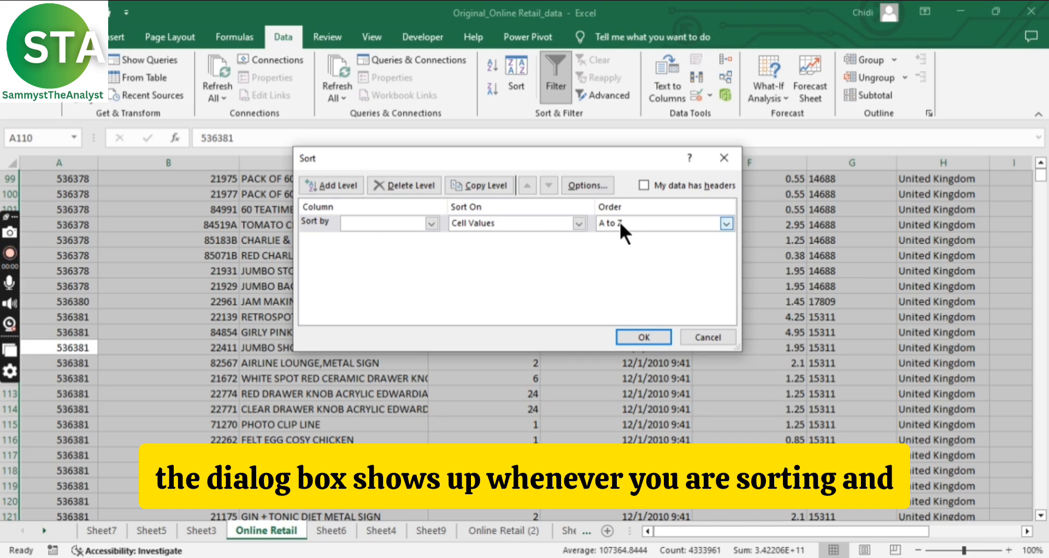
left_click(643, 185)
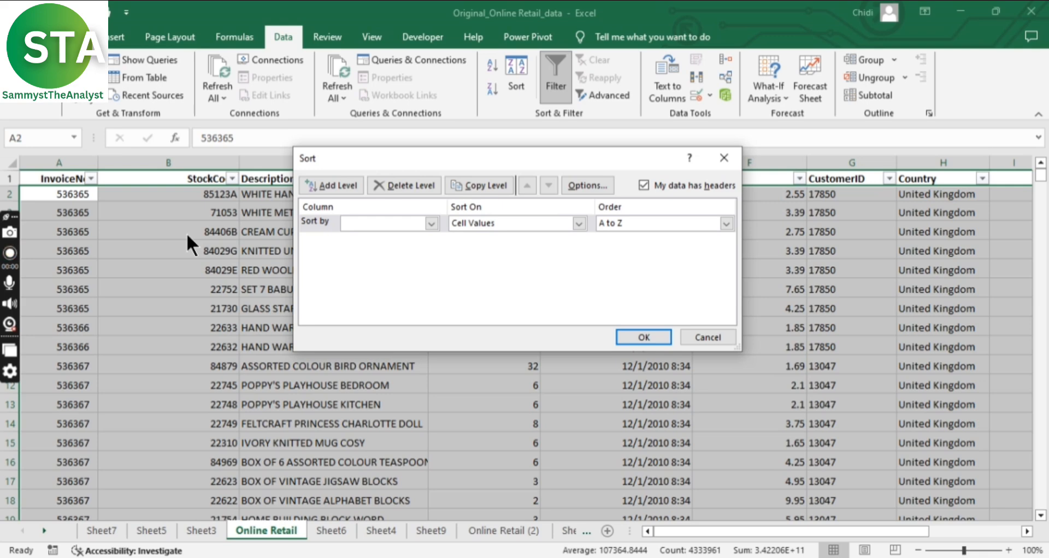
left_click(643, 186)
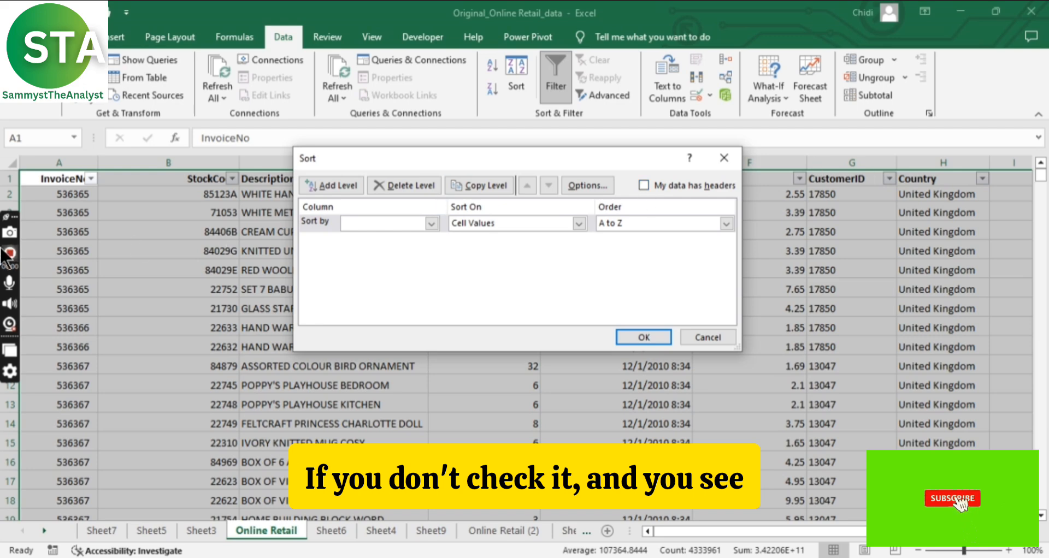
left_click_drag(415, 153, 491, 276)
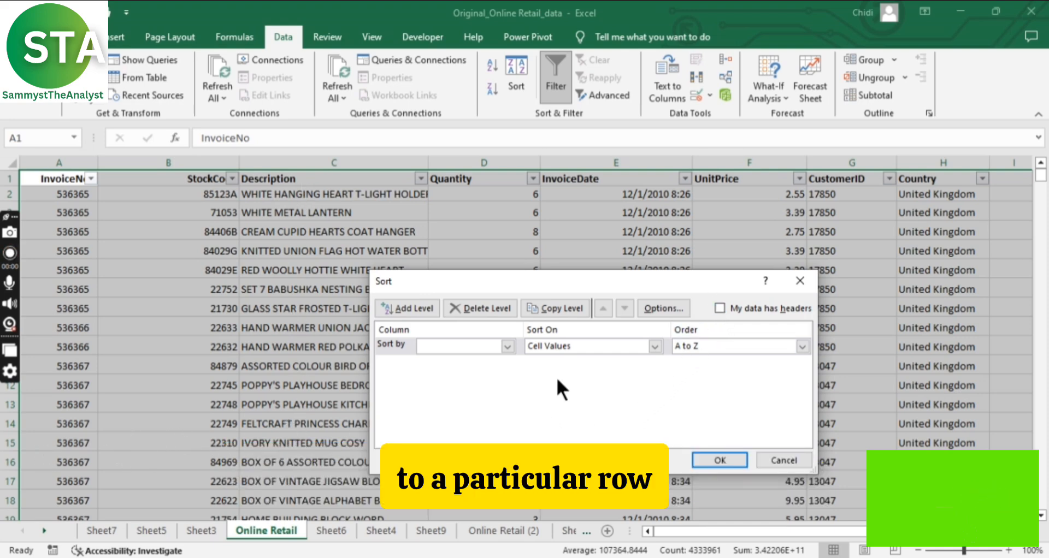
left_click(720, 309)
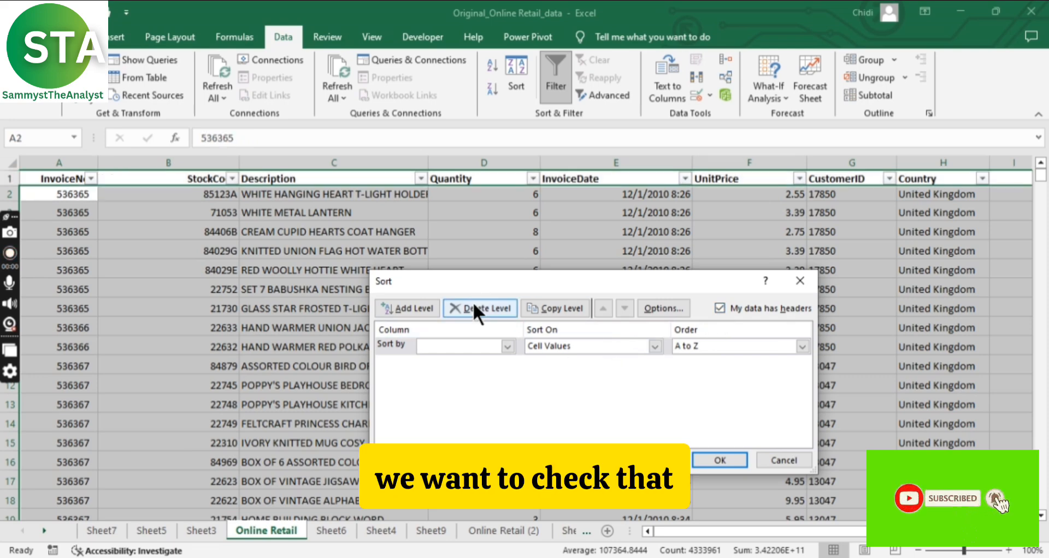
left_click(781, 460)
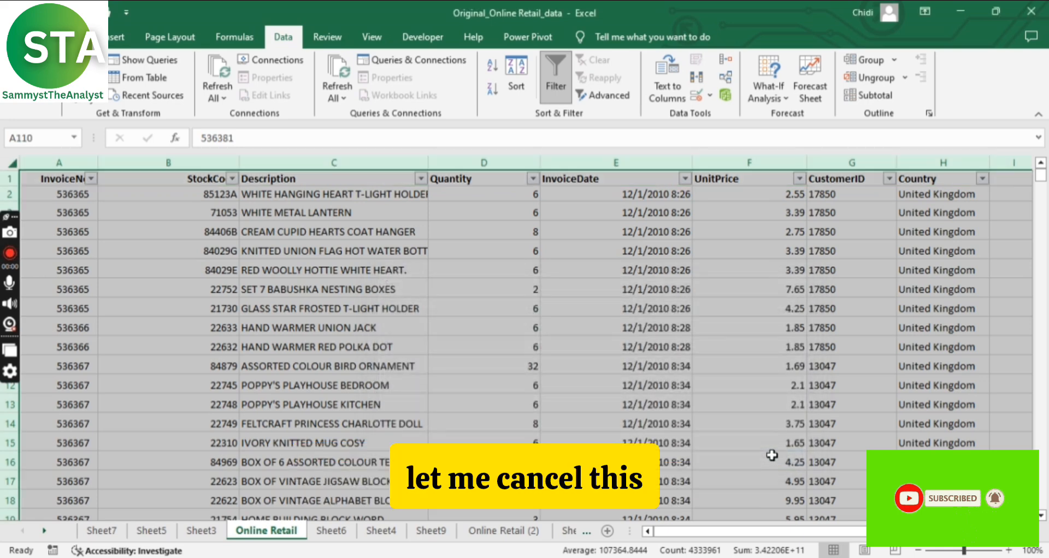
Step: Insert two empty rows above the header row of the retail data
left_click(60, 181)
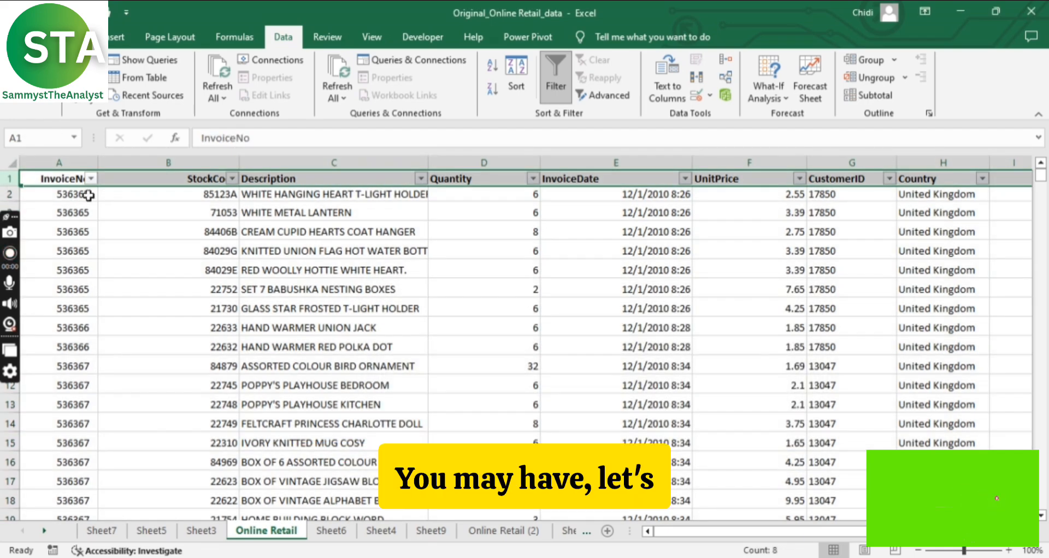
mouse_move(9, 178)
left_mouse_down()
mouse_move(9, 213)
mouse_move(9, 195)
left_mouse_up()
right_click(11, 178)
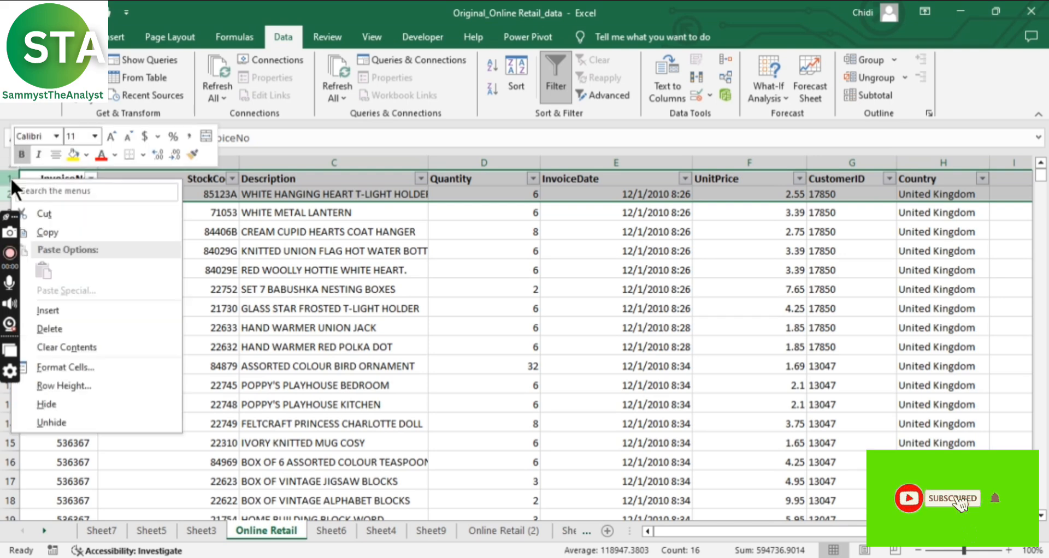
left_click(60, 311)
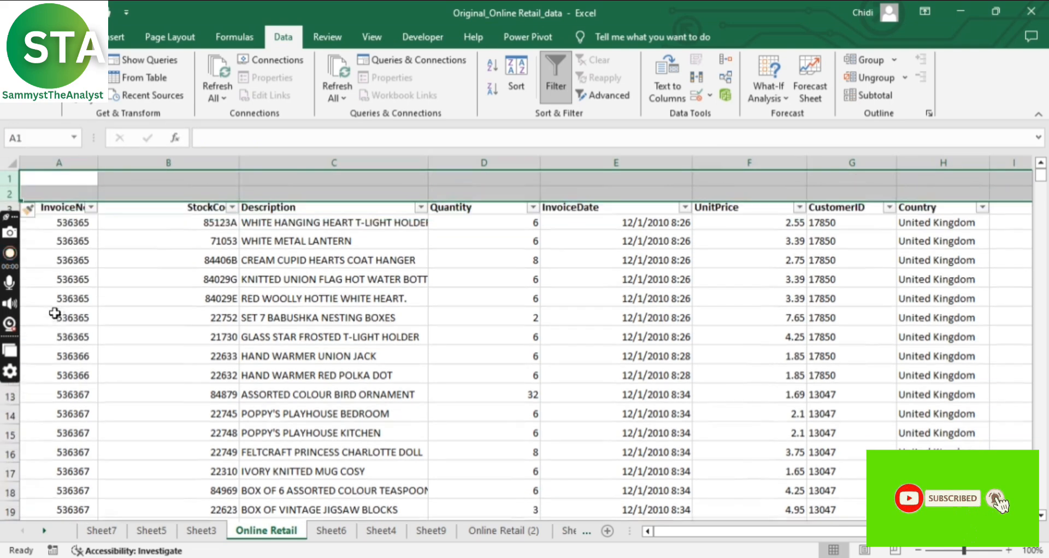
Step: Examine the spacing around the retail data by selecting A1:C1, cell A2 and the empty columns I and J
left_click(193, 175)
left_click(63, 177)
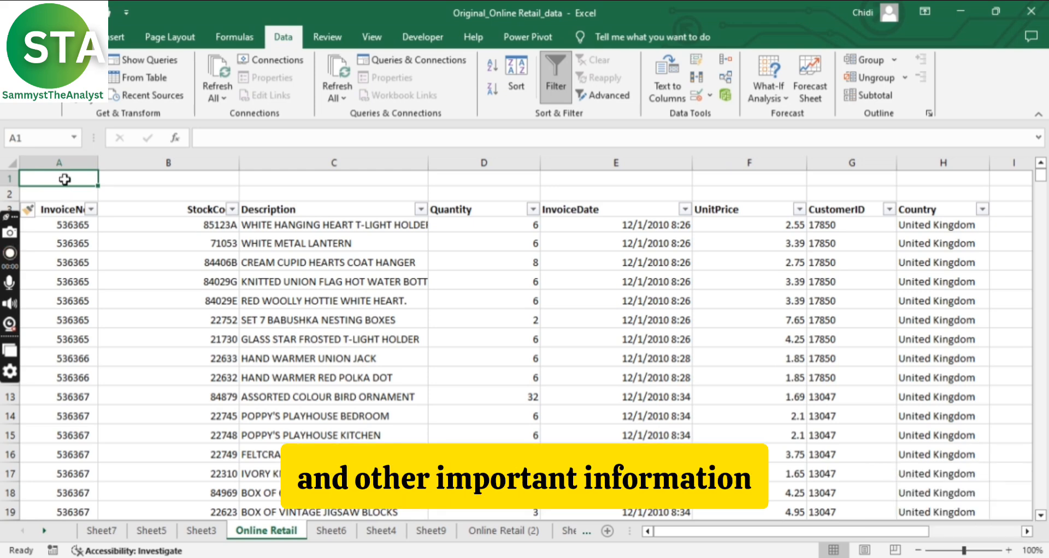
left_click_drag(64, 179, 394, 175)
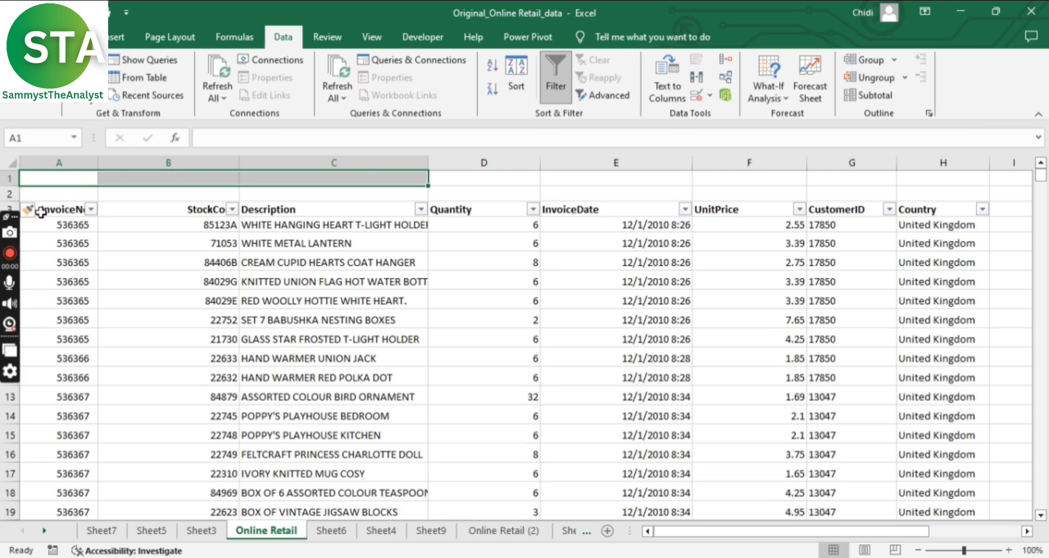
left_click(77, 193)
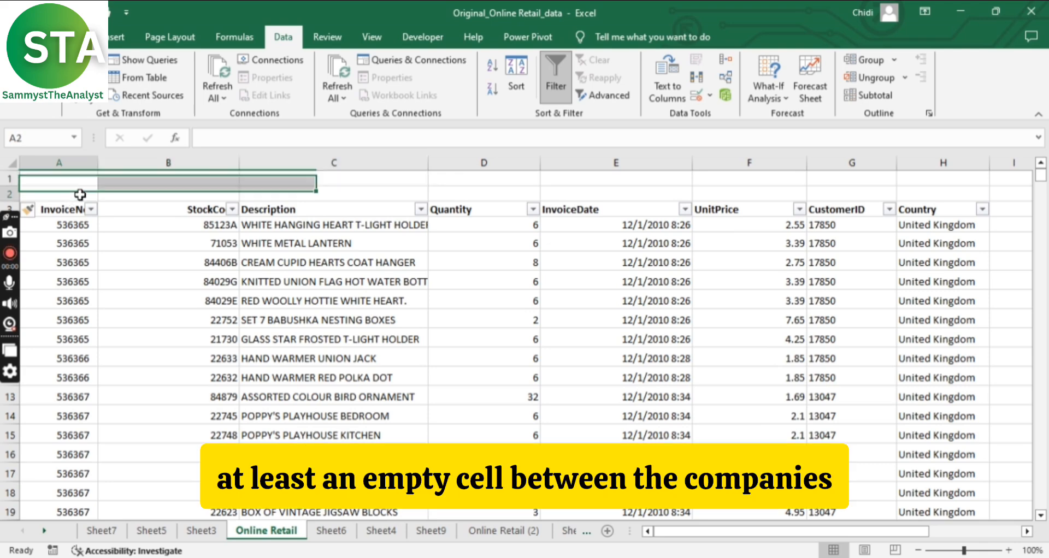
left_click(80, 179)
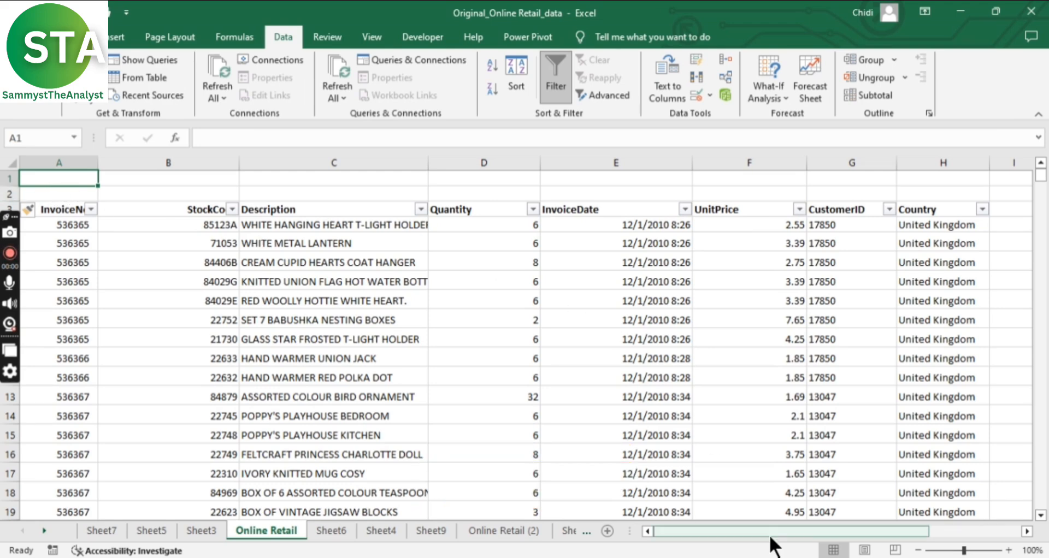
left_click_drag(766, 531, 830, 524)
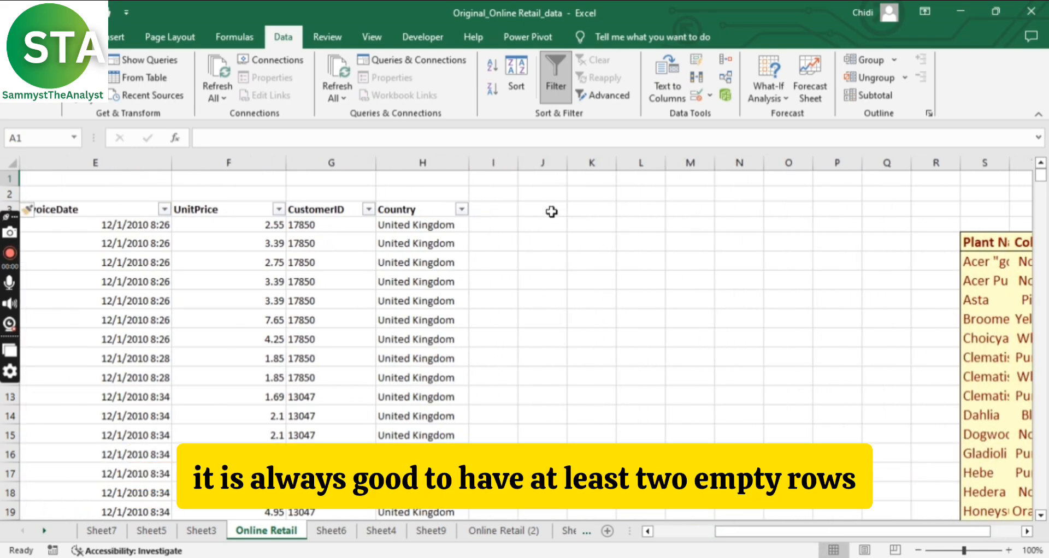
left_click_drag(502, 164, 542, 163)
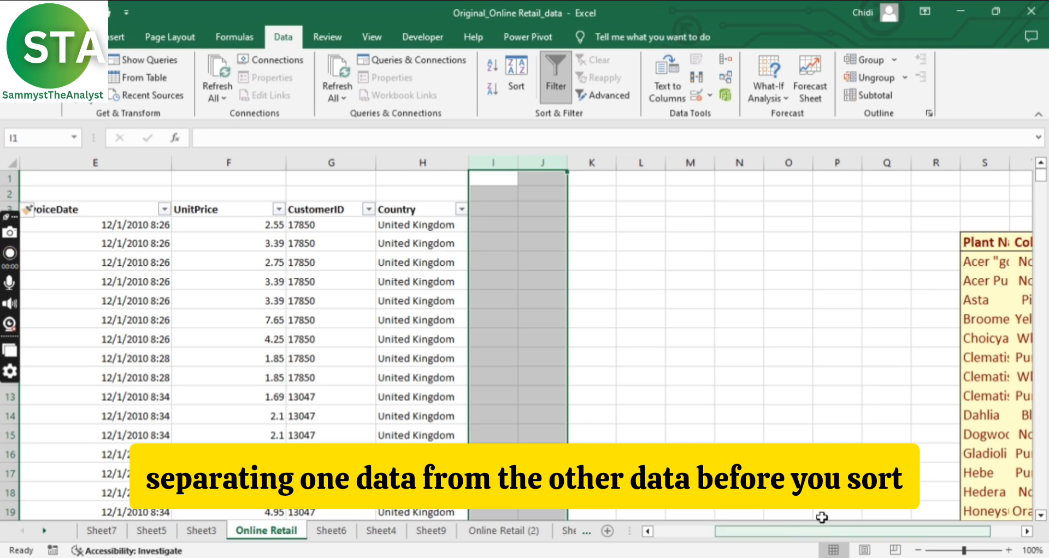
Step: Move the whole plant table from S5 to I3, directly beside the Country column
left_click(993, 240)
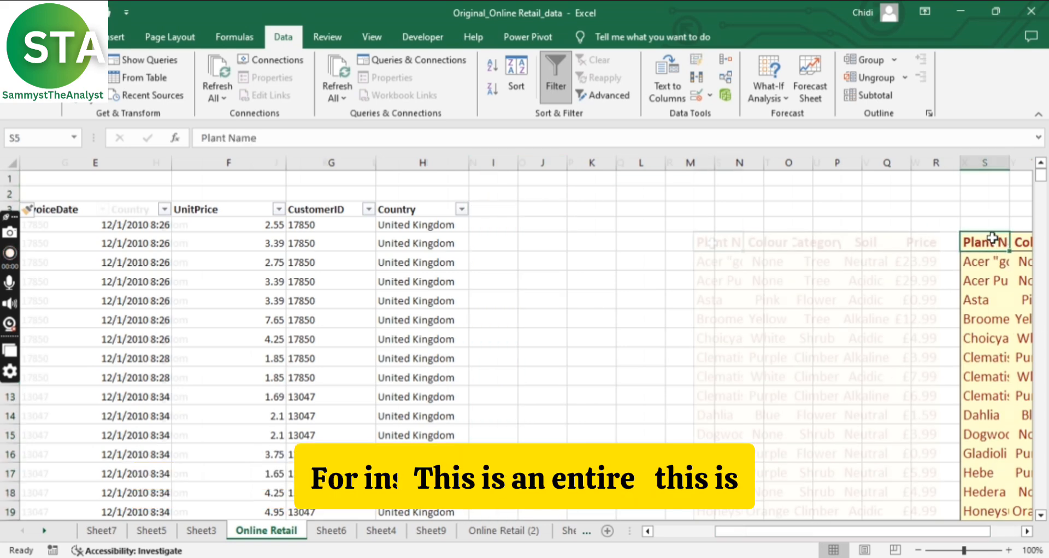
left_click_drag(731, 241, 920, 452)
scroll(974, 260, "up", 5)
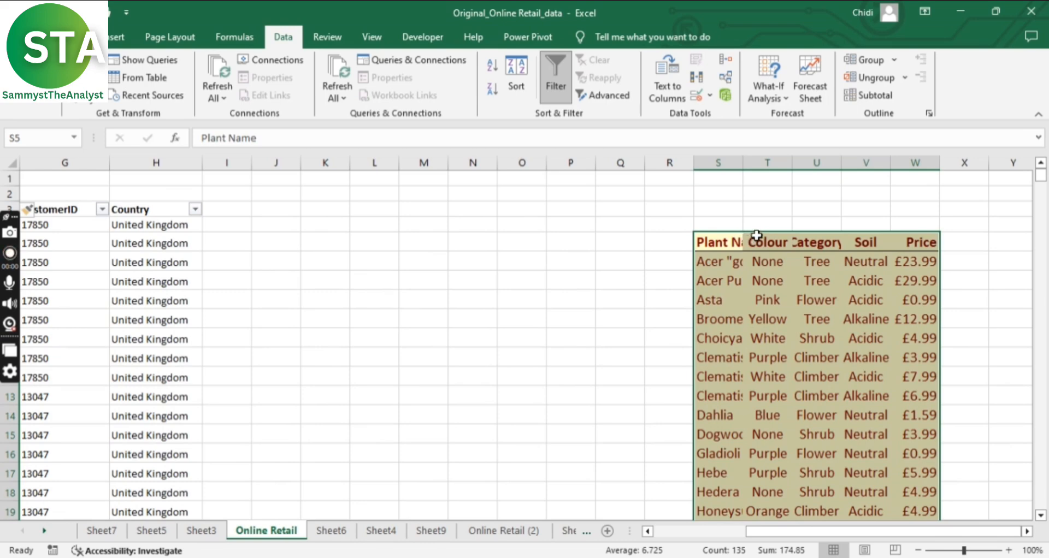
left_click_drag(762, 235, 254, 205)
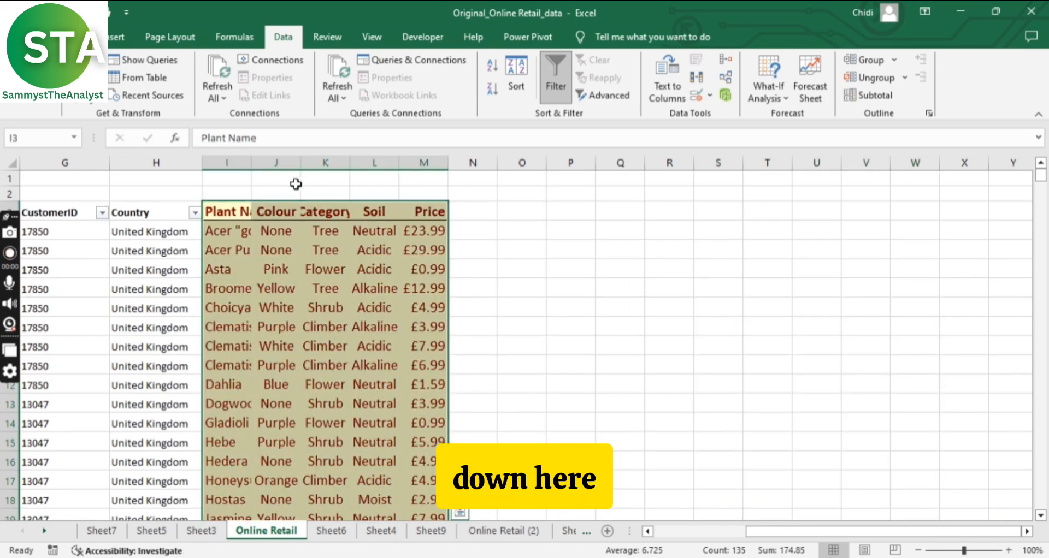
Step: Move the plant table to K3, leaving two empty columns between it and the Country column
left_click_drag(746, 531, 704, 530)
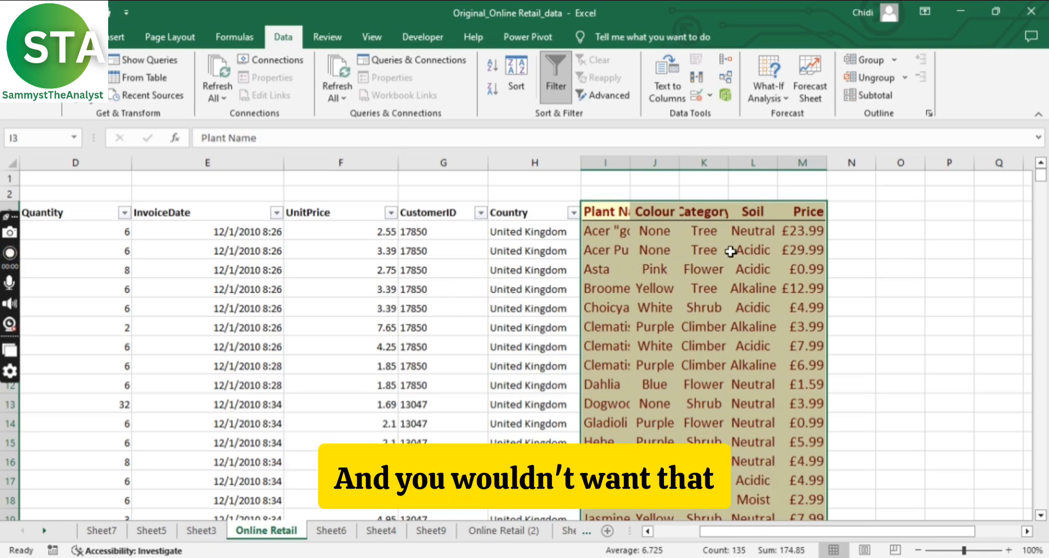
left_click_drag(703, 204, 791, 204)
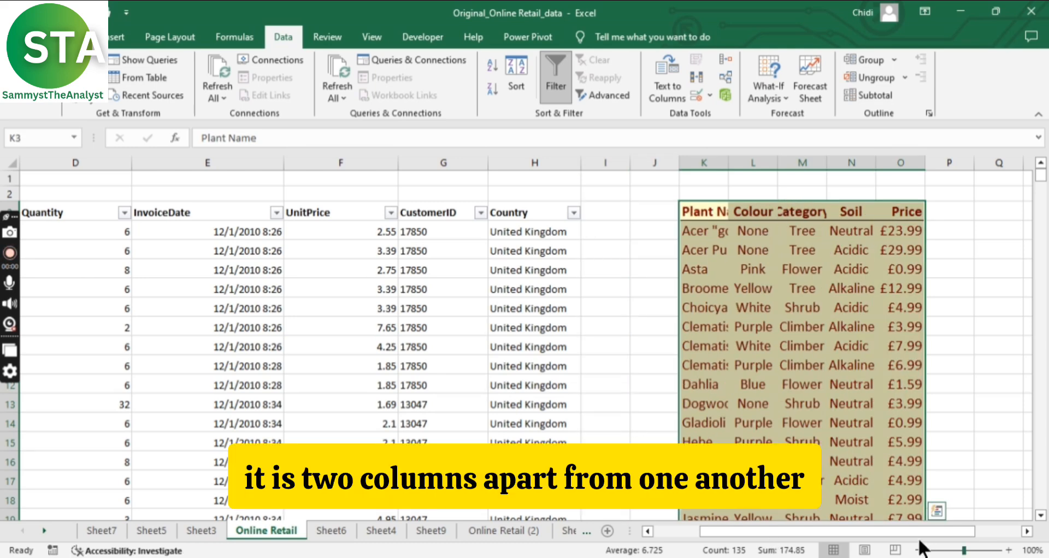
Step: Delete the two empty rows 1 and 2 above the retail data headers
left_click_drag(910, 534, 727, 529)
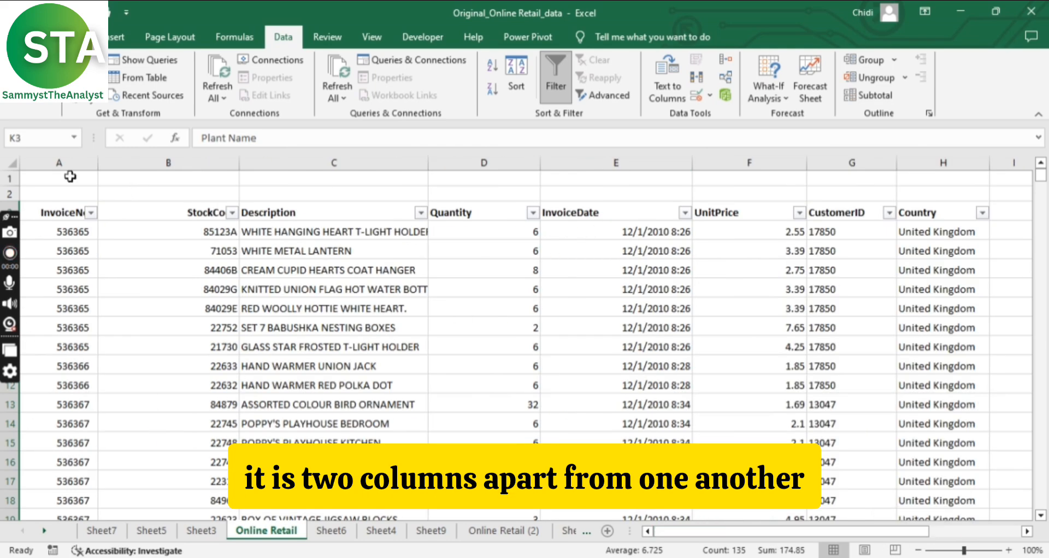
left_click_drag(9, 178, 9, 193)
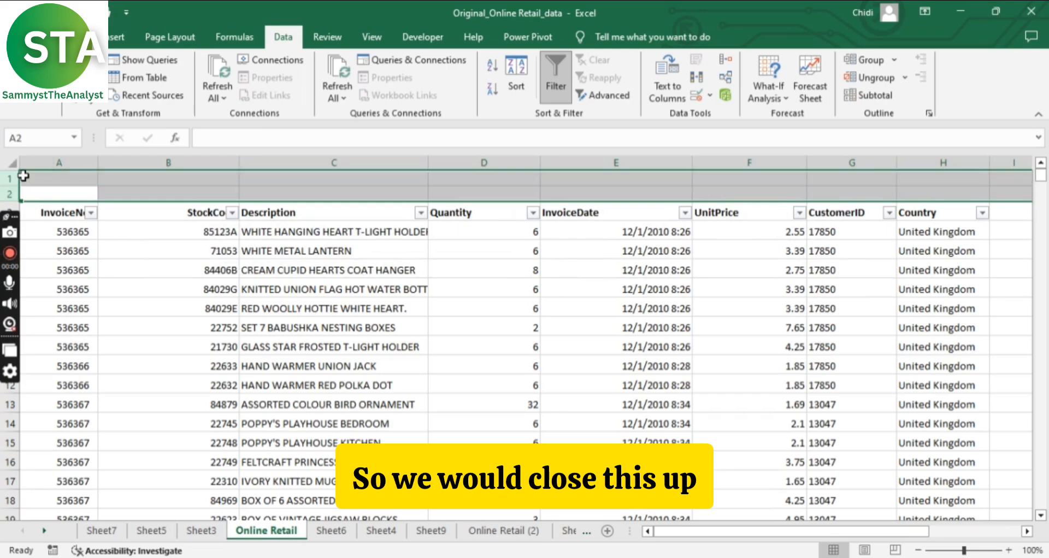
right_click(10, 179)
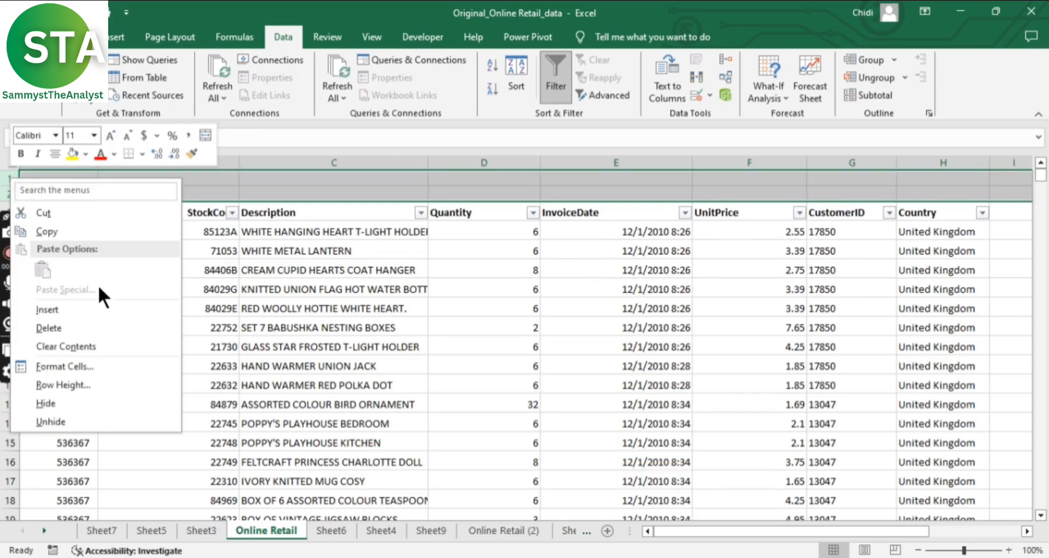
left_click(62, 328)
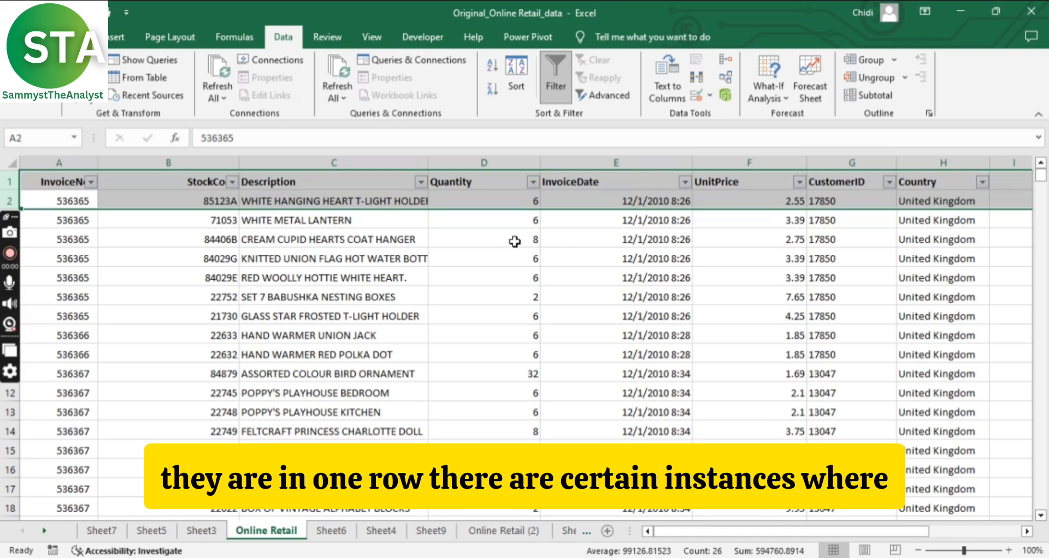
Step: Narrow the InvoiceNo column slightly and reduce the StockCode column to roughly the width of its contents
left_click(369, 181)
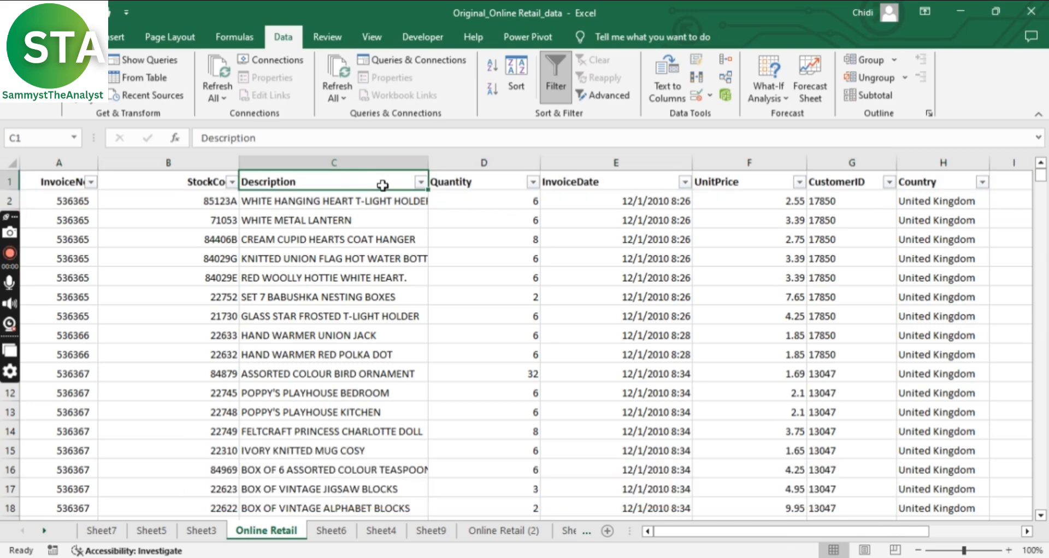
left_click(194, 179)
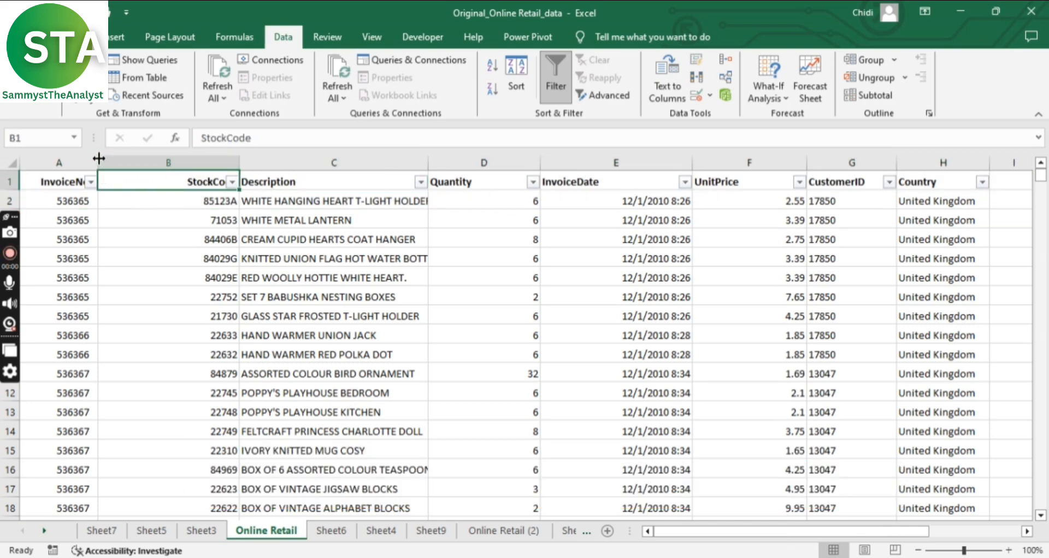
left_click(229, 162)
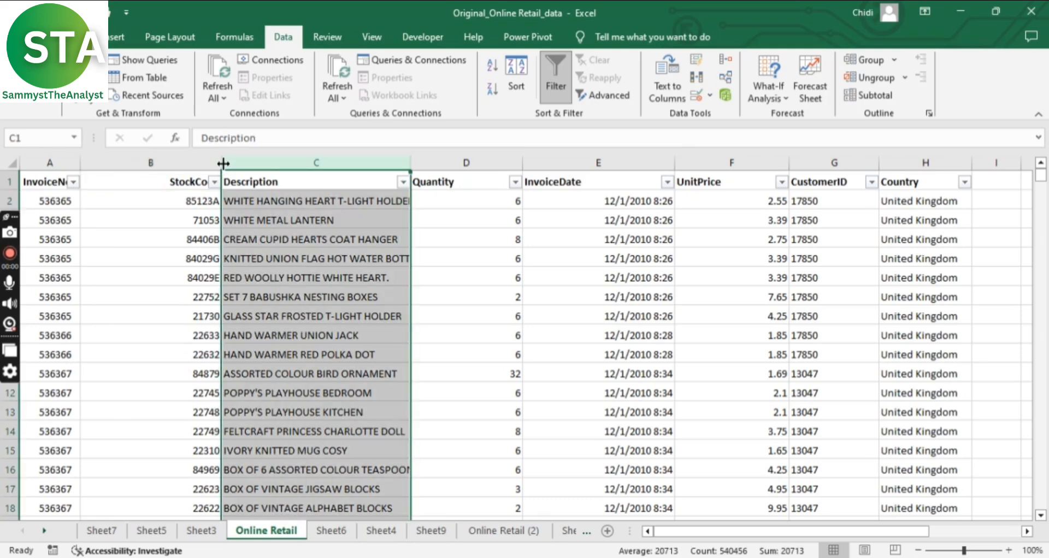
left_click(191, 180)
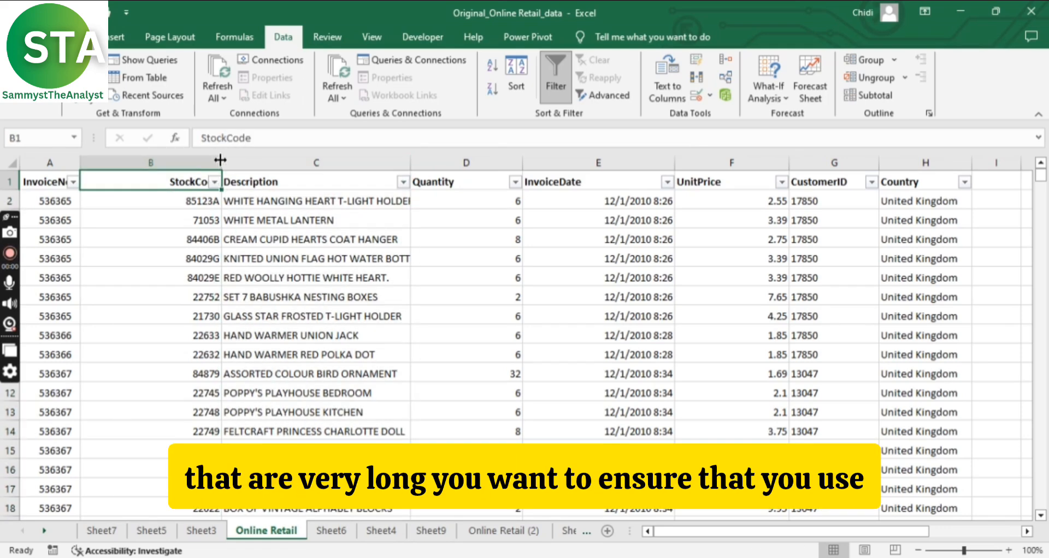
double_click(221, 158)
left_click(220, 160)
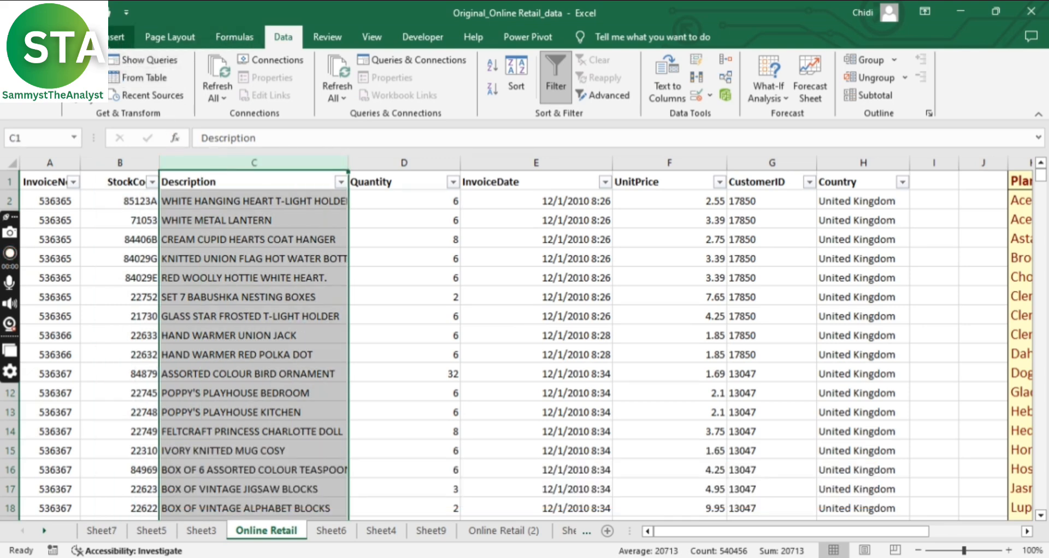
Step: Change the Quantity header in cell D1 to "Quantity of Purchased product"
left_click(66, 38)
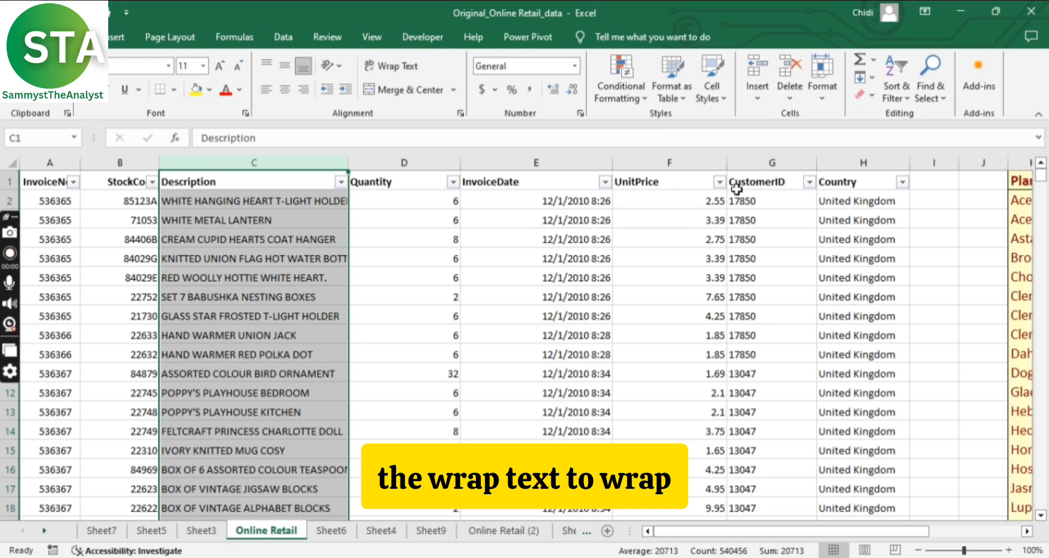
left_click(500, 182)
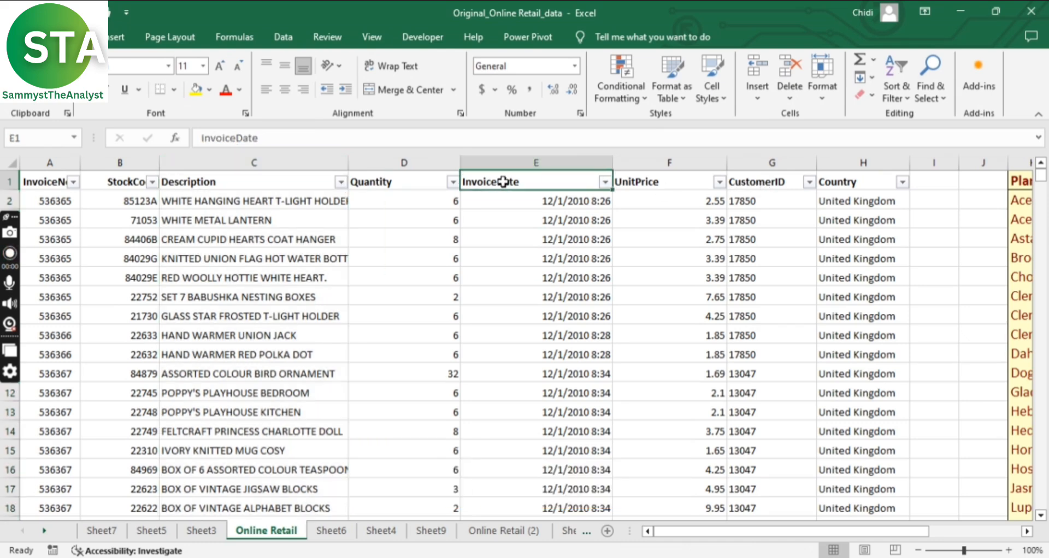
left_click(405, 182)
double_click(405, 182)
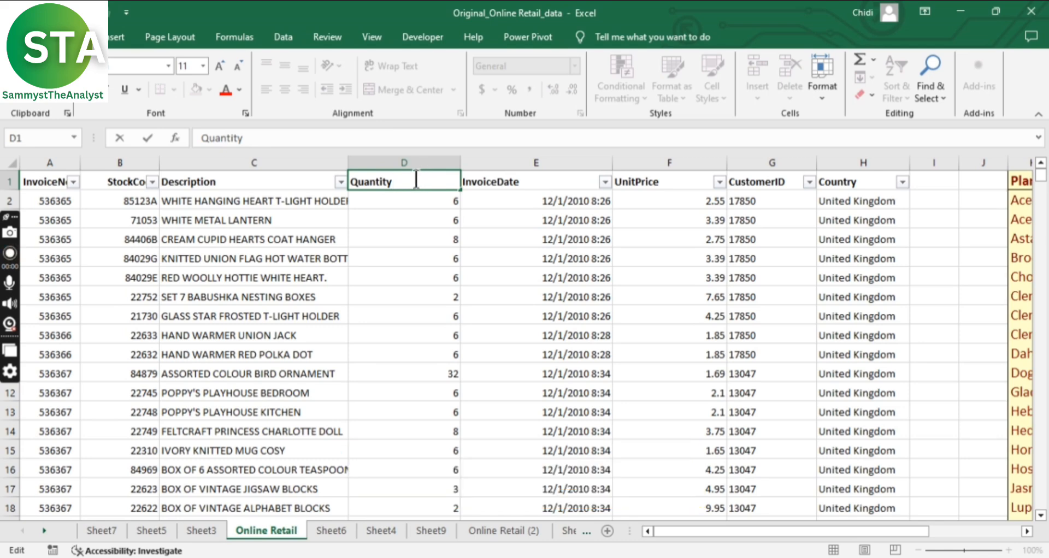
type("o")
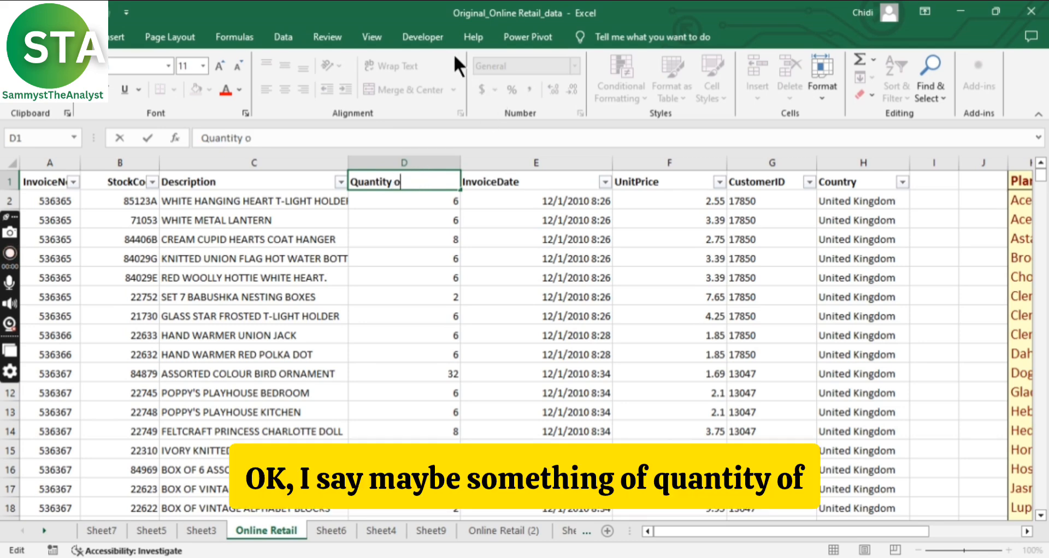
type("f Pu")
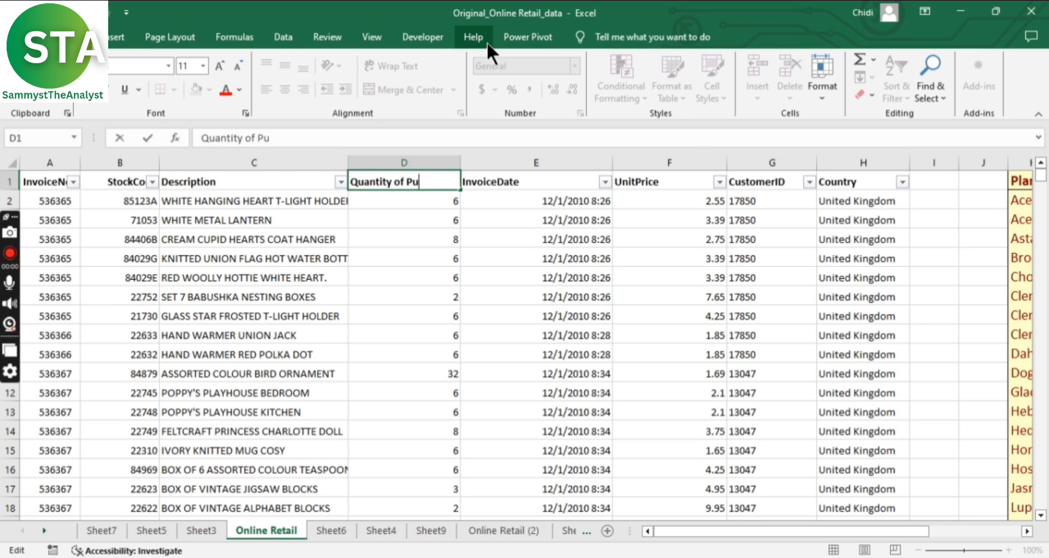
type("rh")
key("BackSpace")
type("chased")
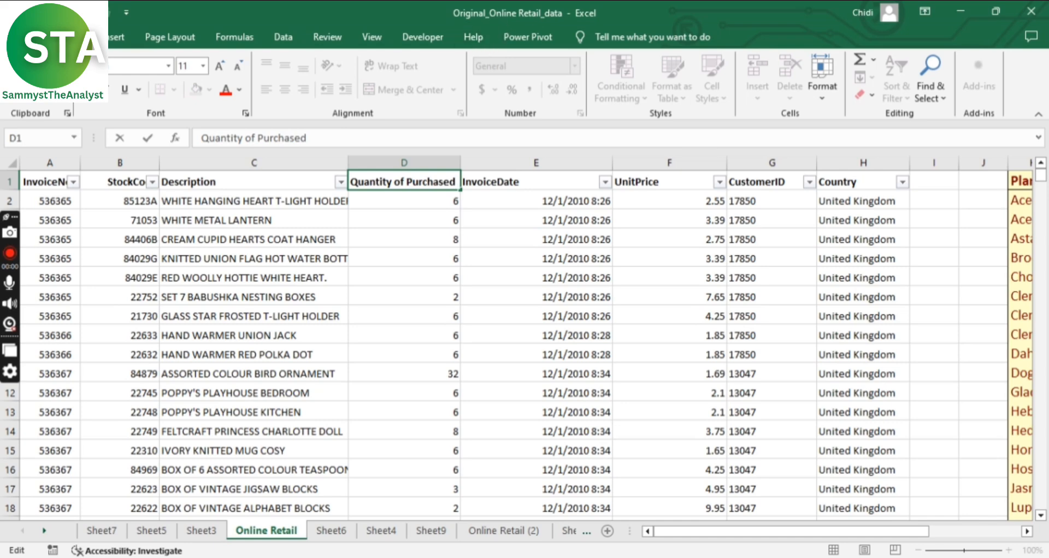
type(" produc")
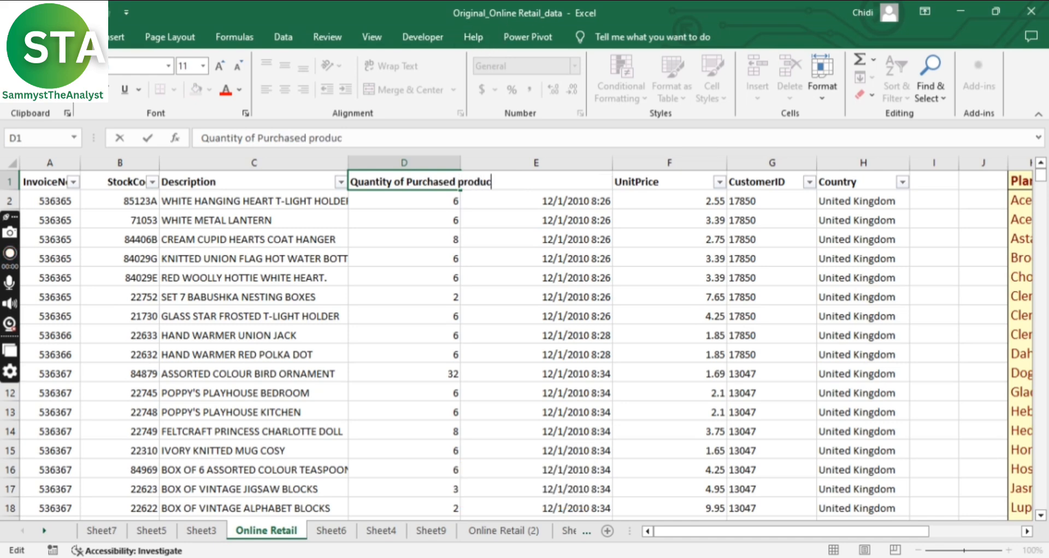
type("t")
key("Return")
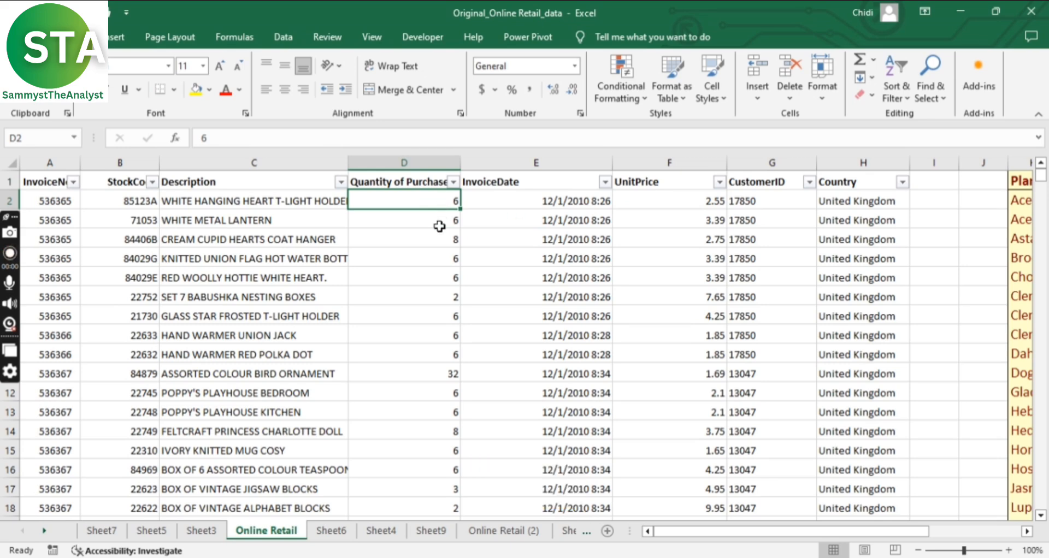
Step: Widen column D so the whole "Quantity of Purchased product" header fits on one line
left_click(423, 181)
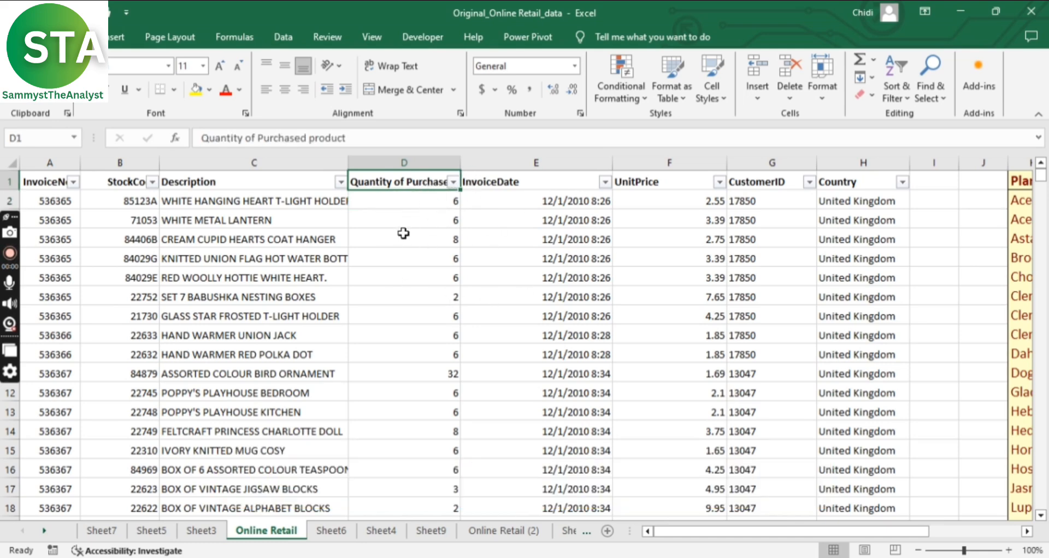
left_click(599, 236)
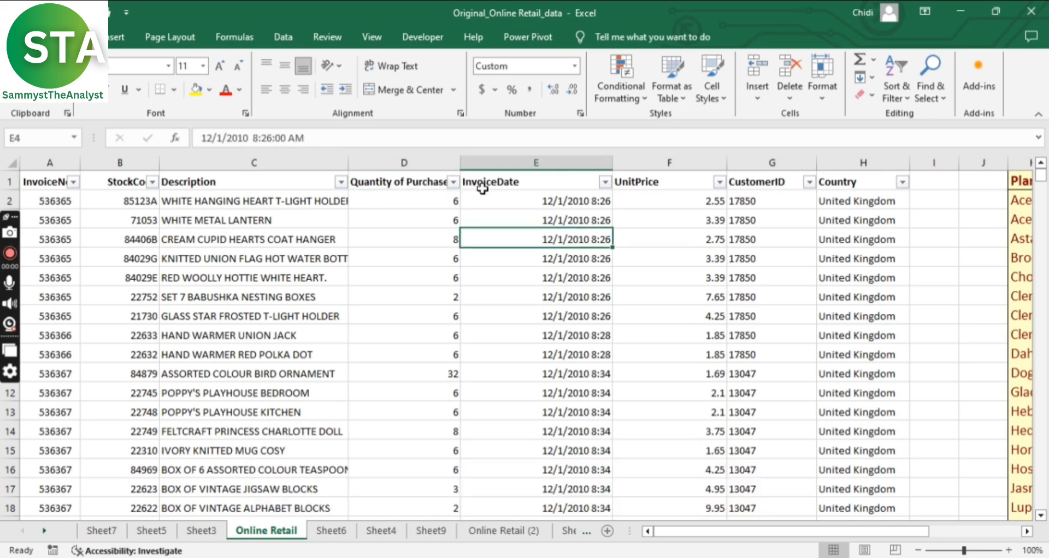
left_click(428, 181)
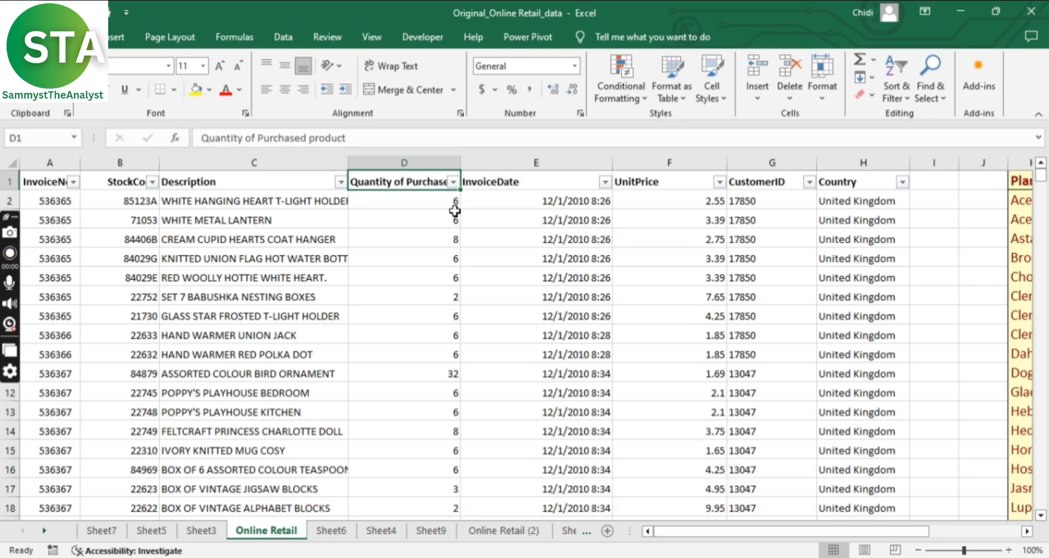
left_click(462, 159)
left_click_drag(461, 159, 458, 163)
double_click(456, 164)
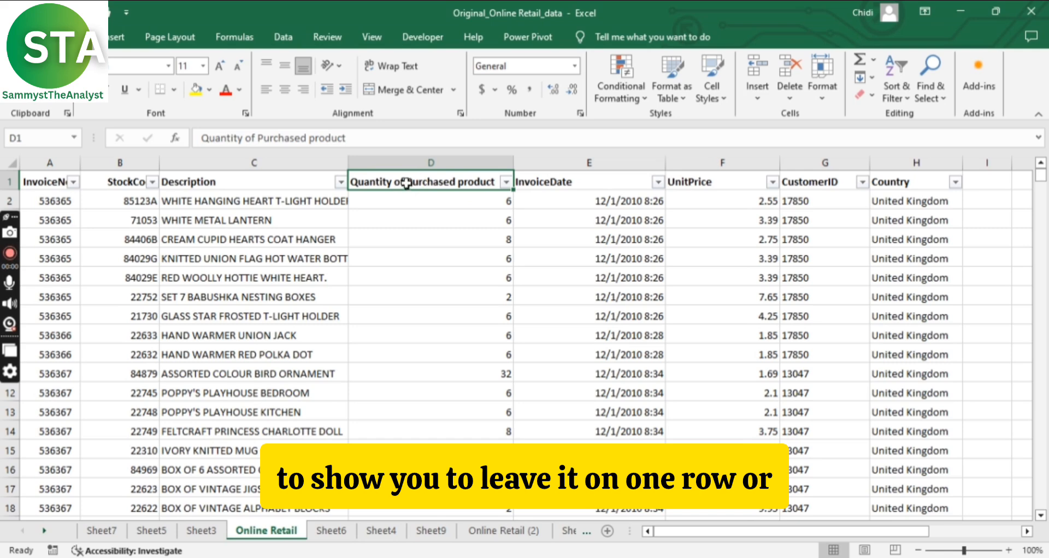
Step: Split the D1 header into two lines within the cell, "Quantity of" above "Purchased product", with no leading space
double_click(402, 180)
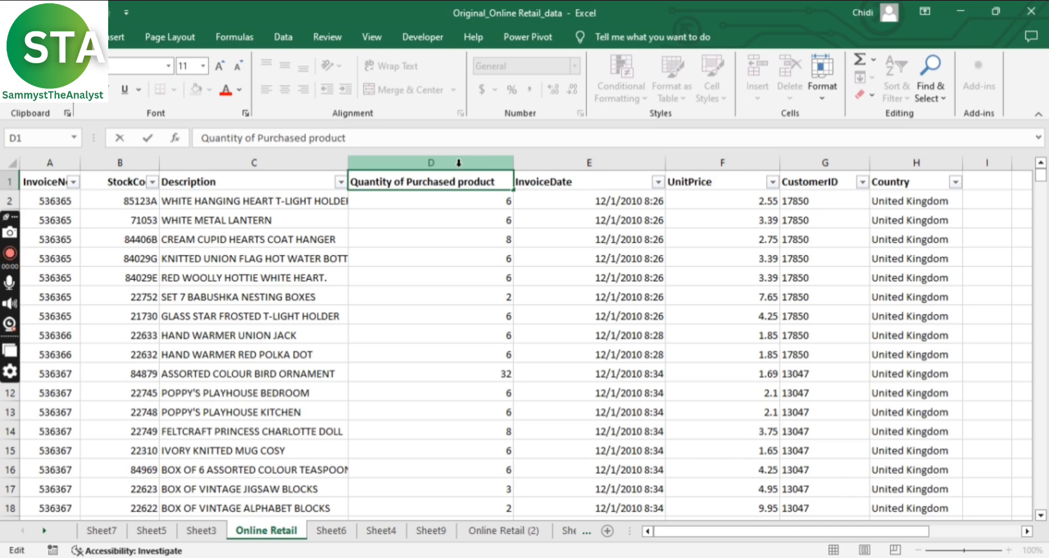
key("alt+Return")
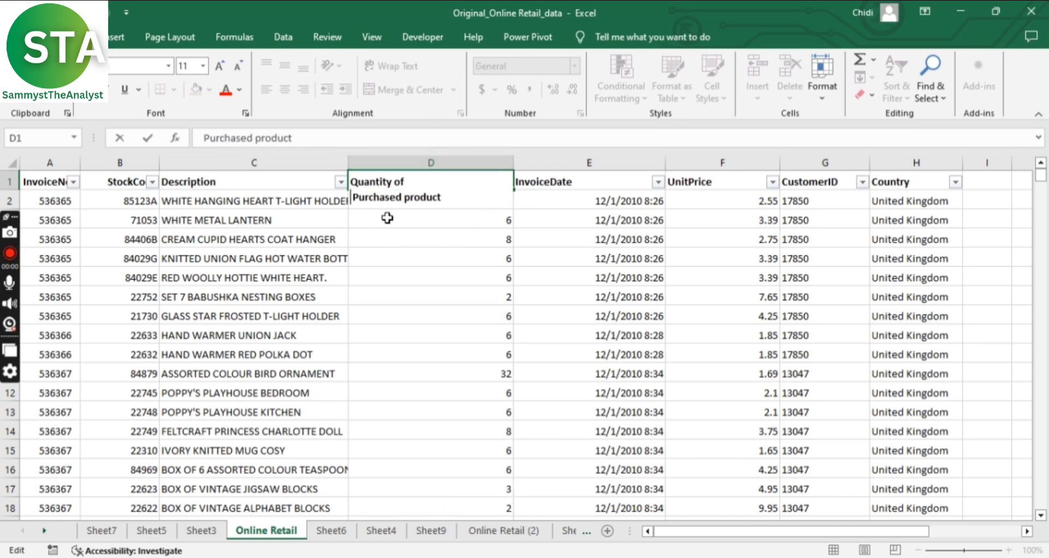
key("BackSpace")
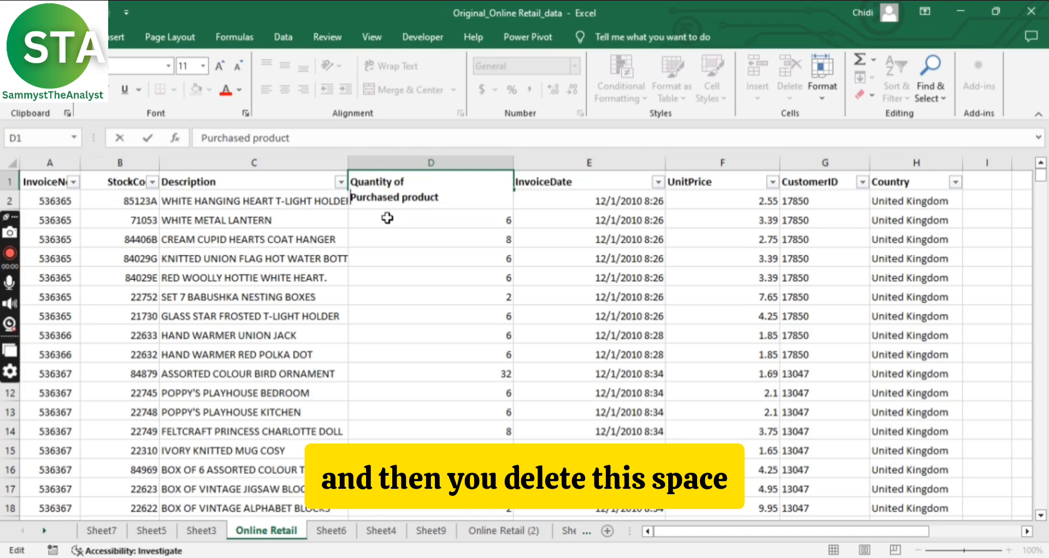
left_click(398, 221)
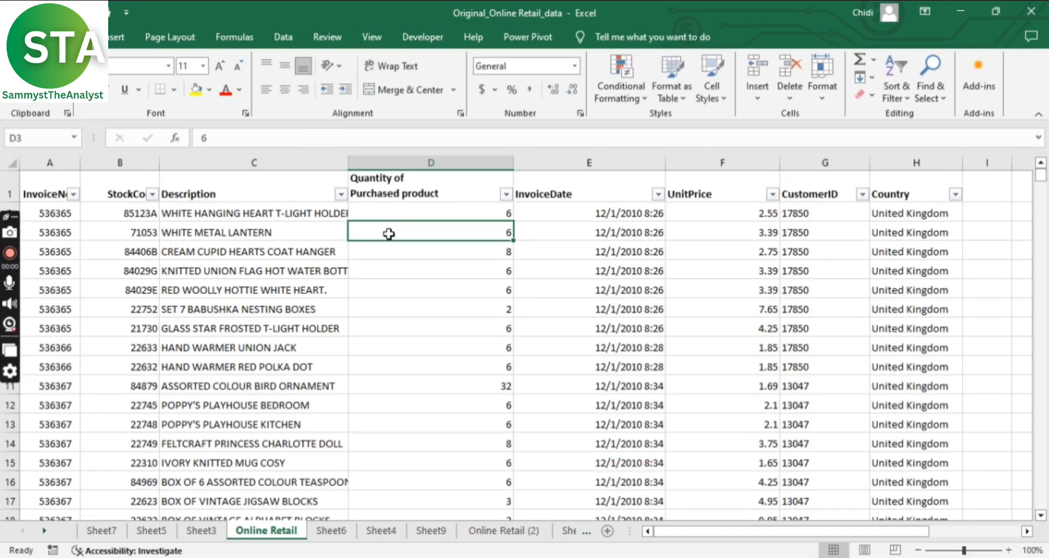
Step: Try left and right alignment on the two-line header in D1, then centre it horizontally
left_click(408, 197)
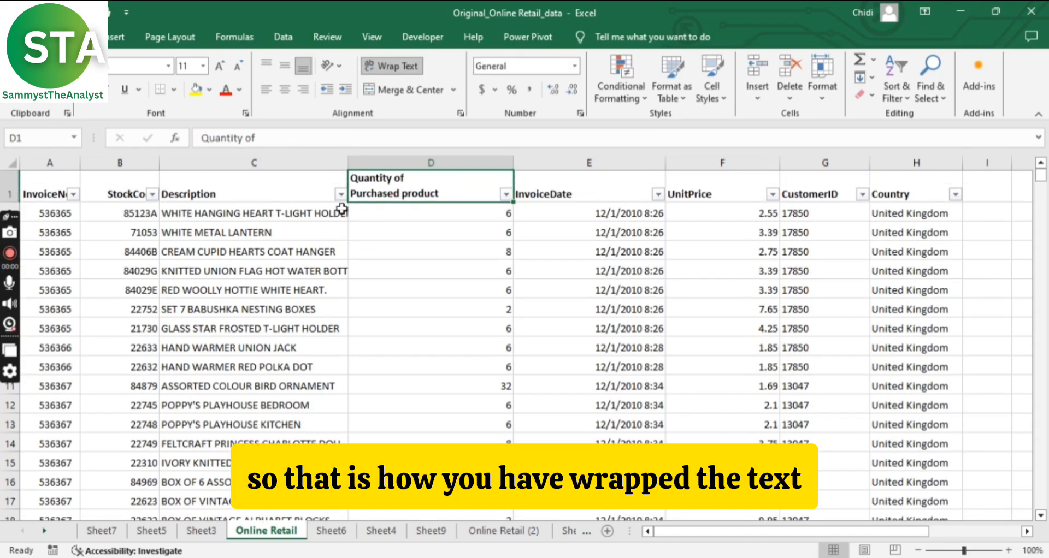
left_click(281, 90)
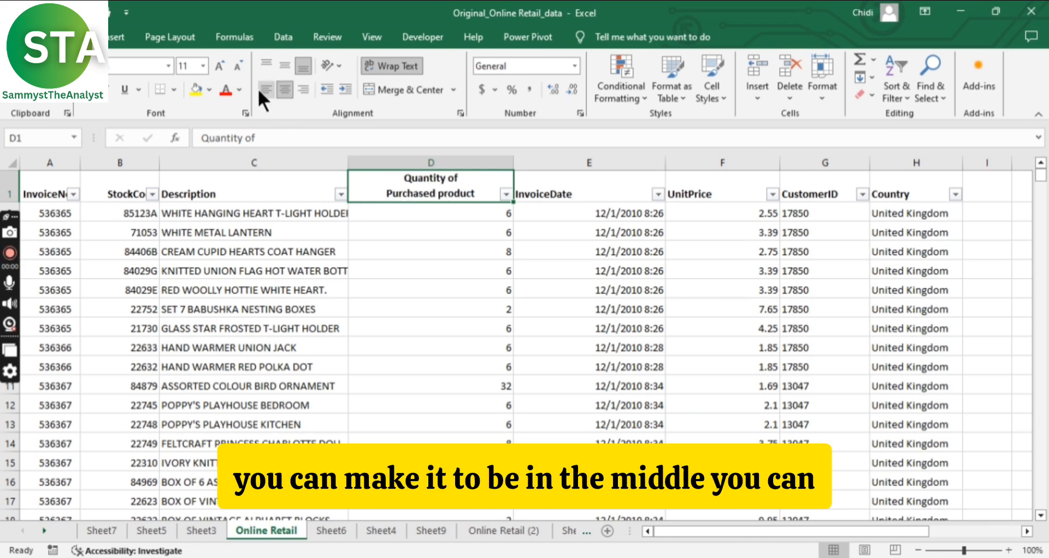
left_click(264, 88)
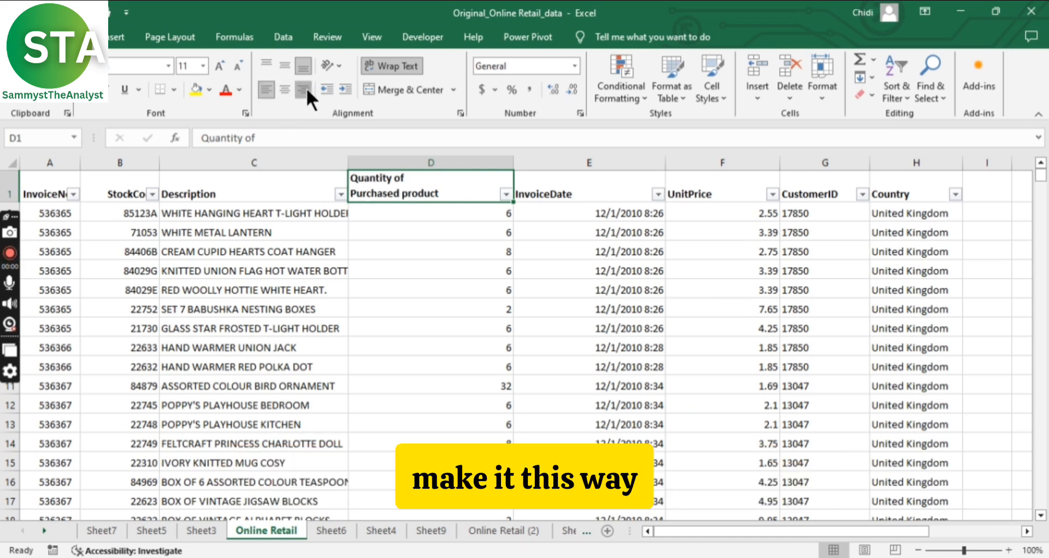
left_click(304, 89)
left_click(285, 88)
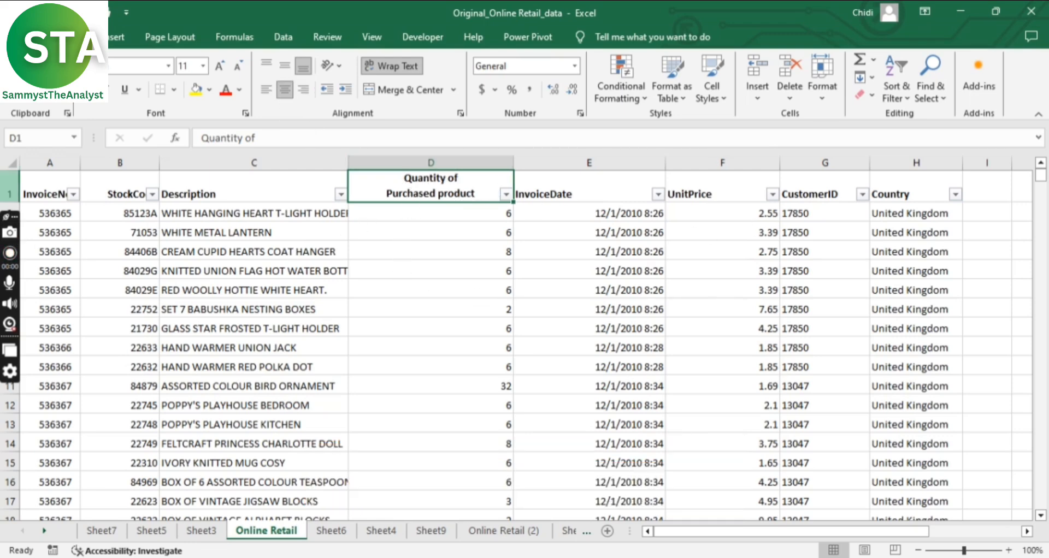
Step: Increase the height of row 51 to about double, and check whether its cells contain data
left_click(9, 197)
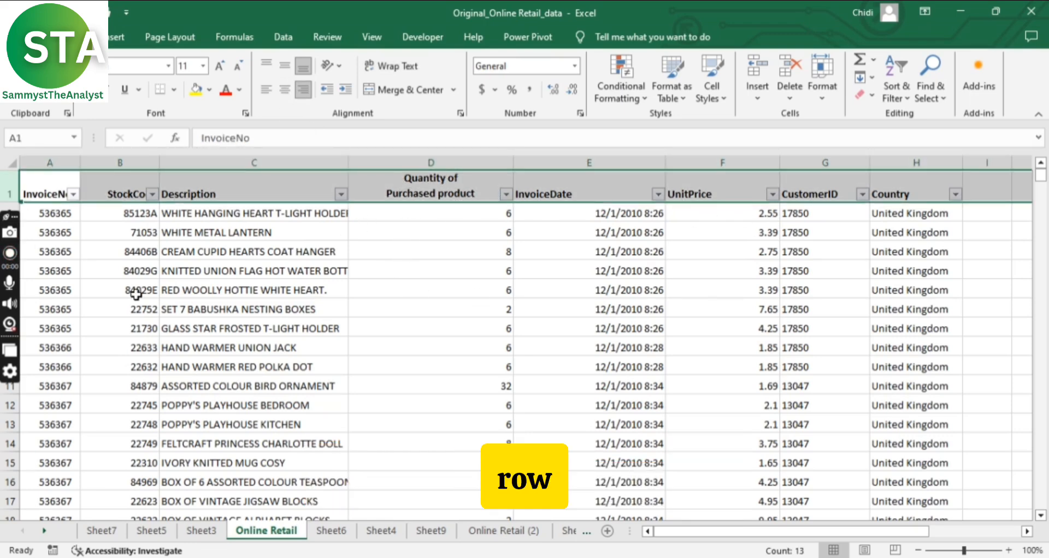
scroll(216, 302, "down", 11)
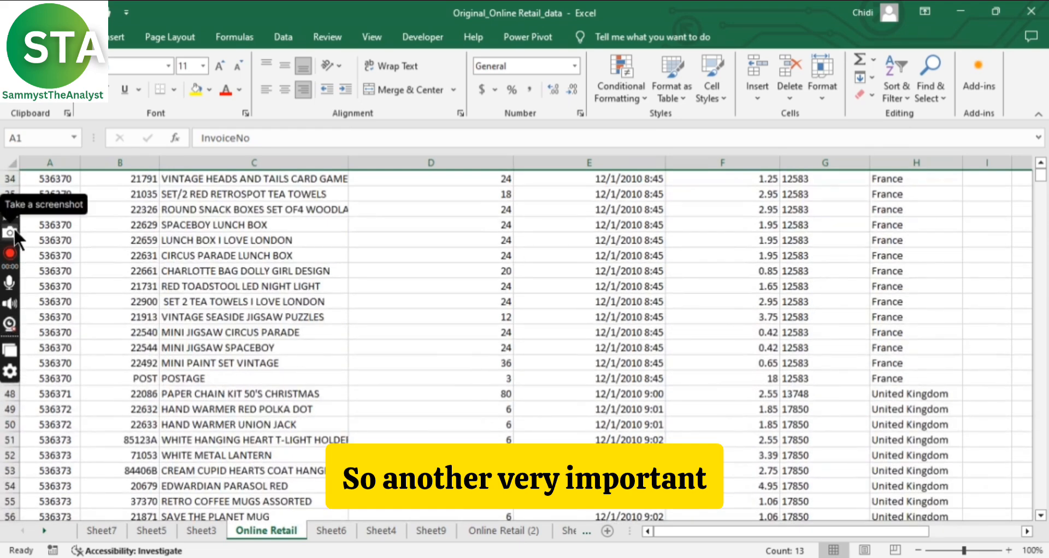
left_click(10, 440)
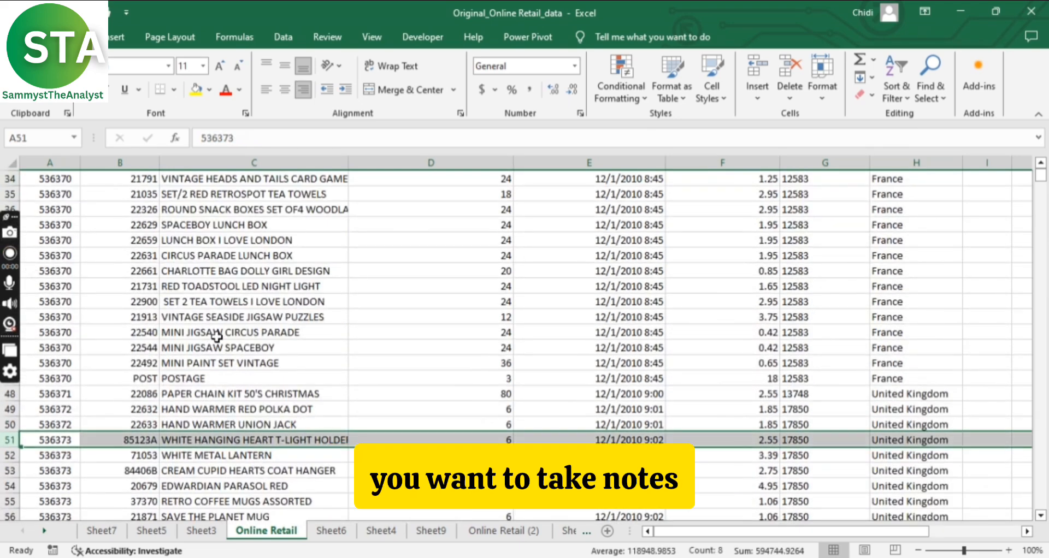
scroll(226, 335, "up", 11)
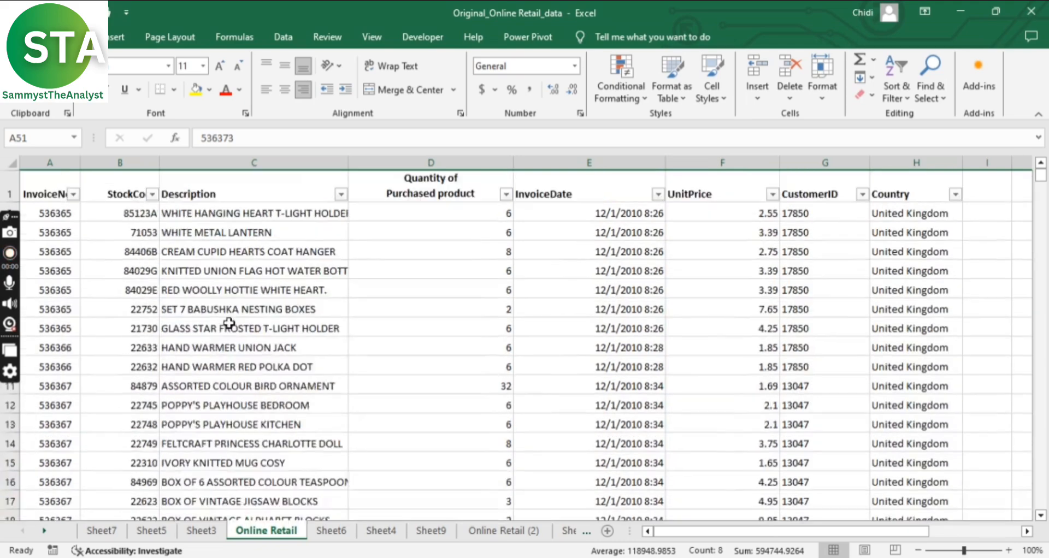
scroll(227, 332, "down", 3)
scroll(227, 332, "down", 8)
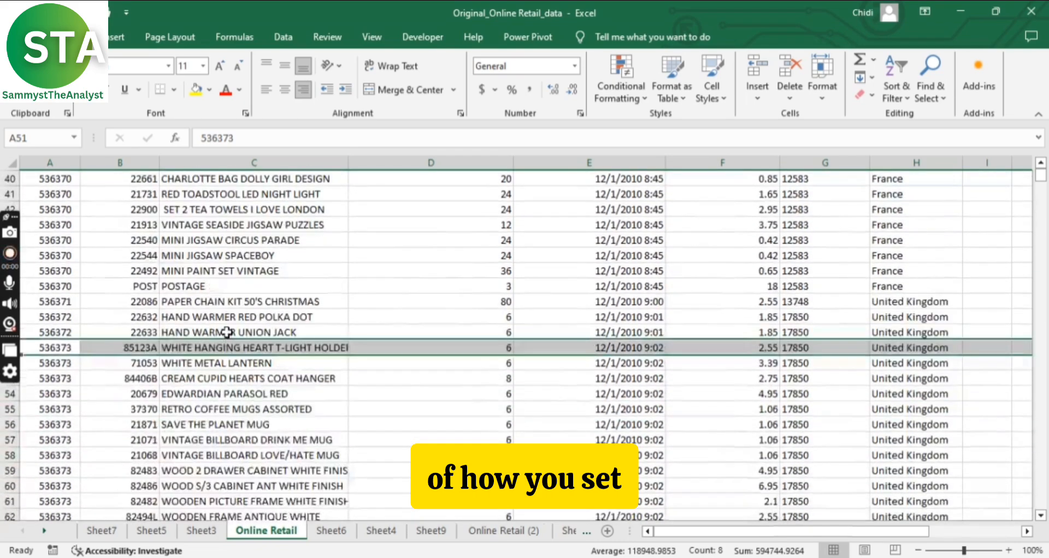
scroll(226, 332, "up", 1)
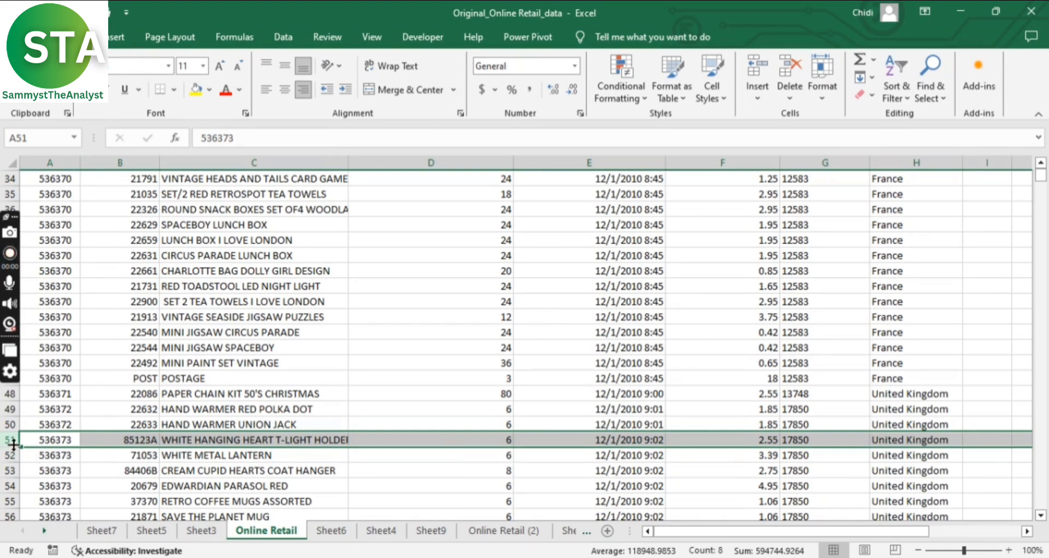
left_click_drag(10, 447, 11, 462)
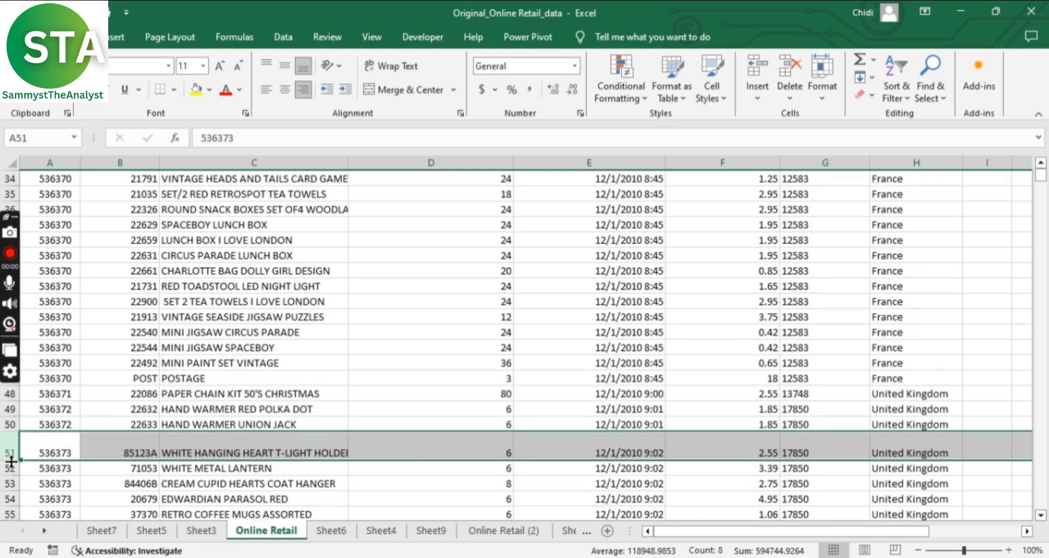
left_click(52, 453)
left_click(275, 453)
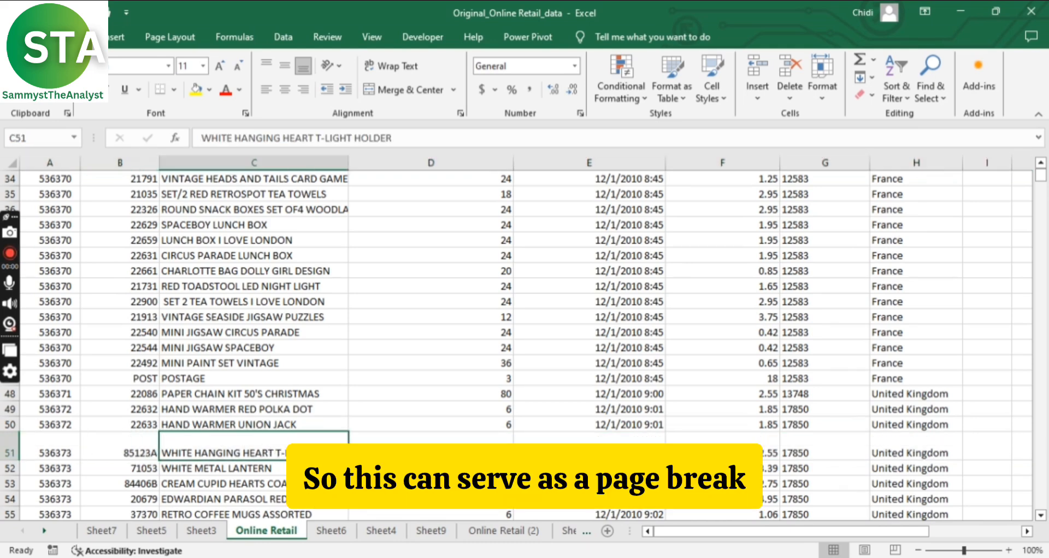
left_click(603, 456)
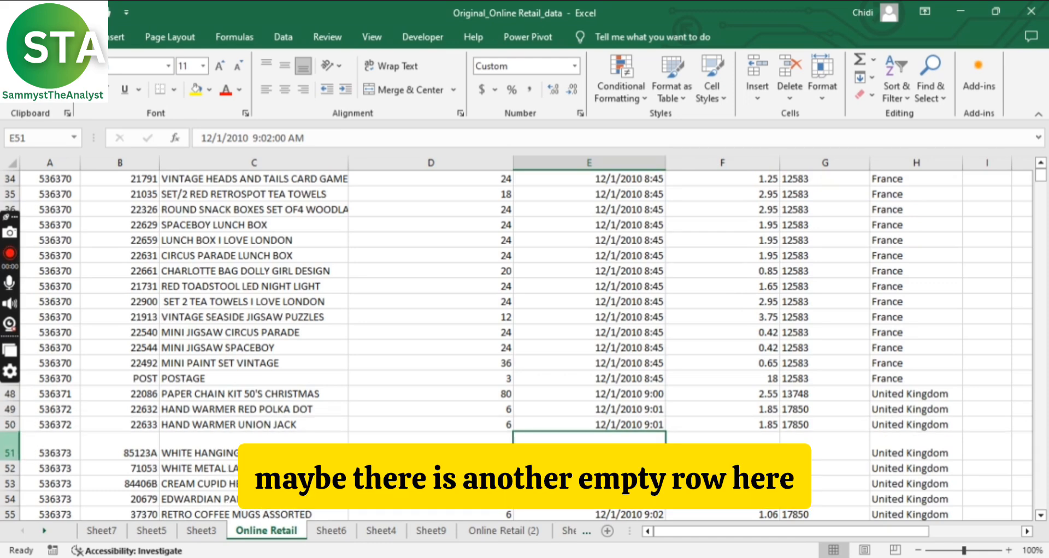
left_click(12, 441)
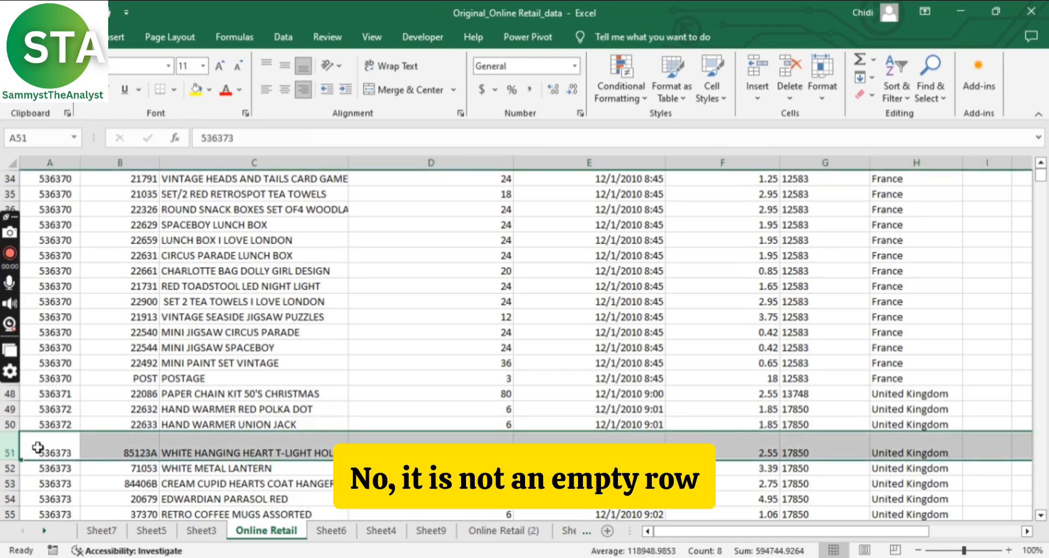
Step: Select the entire worksheet and cycle the active cell through the corners of the selection to check its extent
scroll(526, 361, "down", 1)
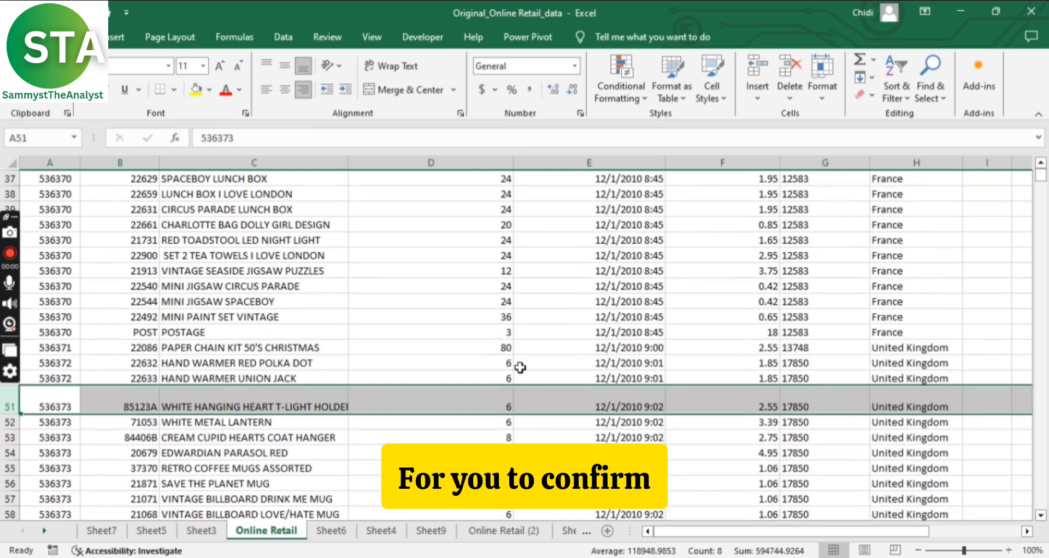
scroll(517, 367, "up", 2)
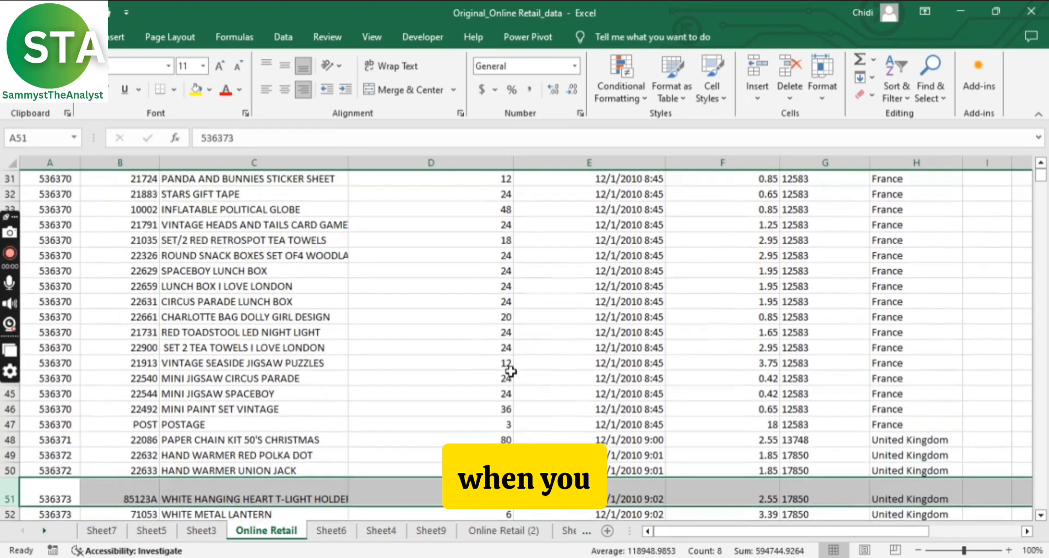
key("ctrl+a")
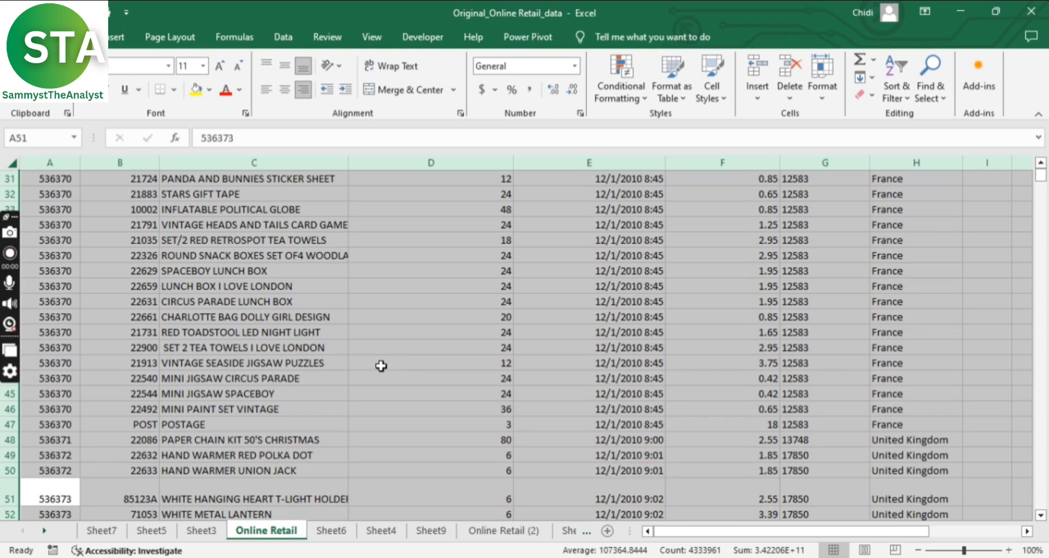
key("ctrl+period")
key("ctrl+period")
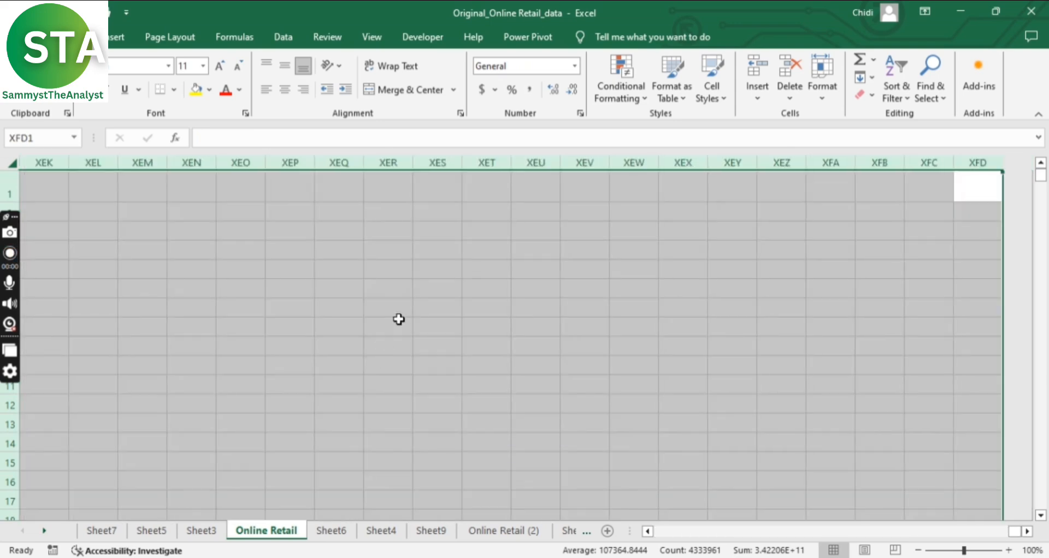
key("ctrl+period")
key("ctrl+period")
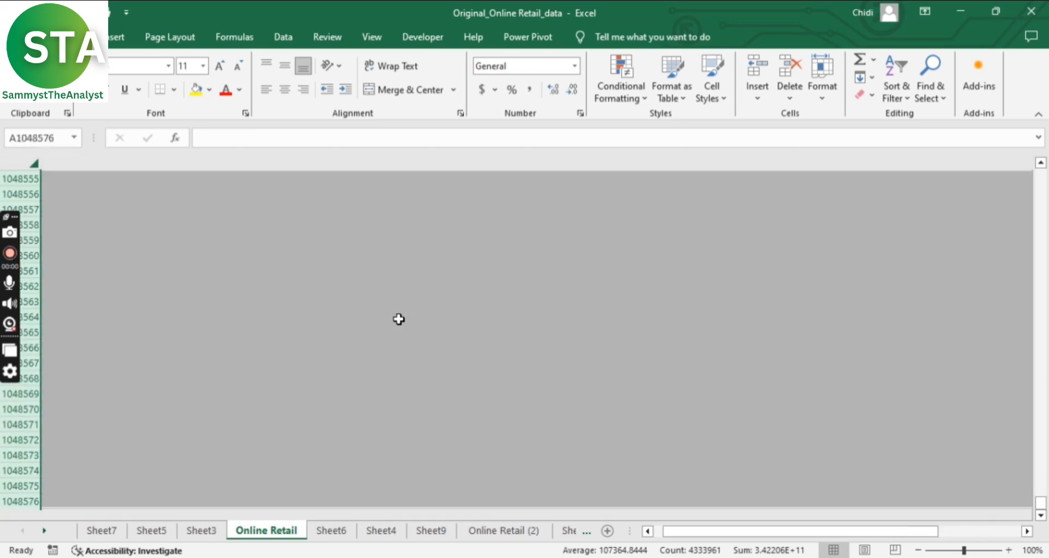
key("ctrl+period")
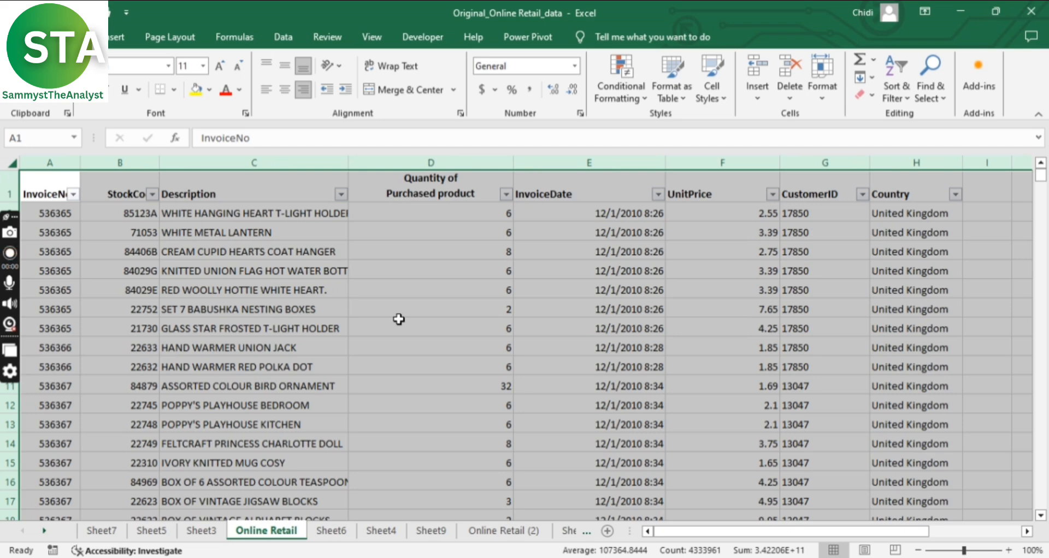
Step: Select the continuous data range starting from the InvoiceNo header in A1 and jump between its corners to check where it ends
left_click(51, 195)
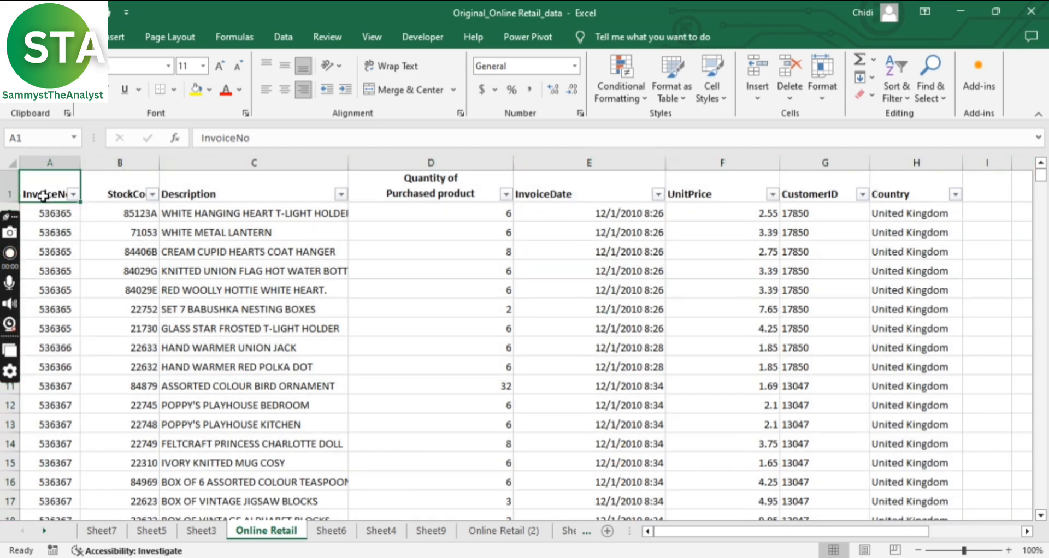
key("ctrl+a")
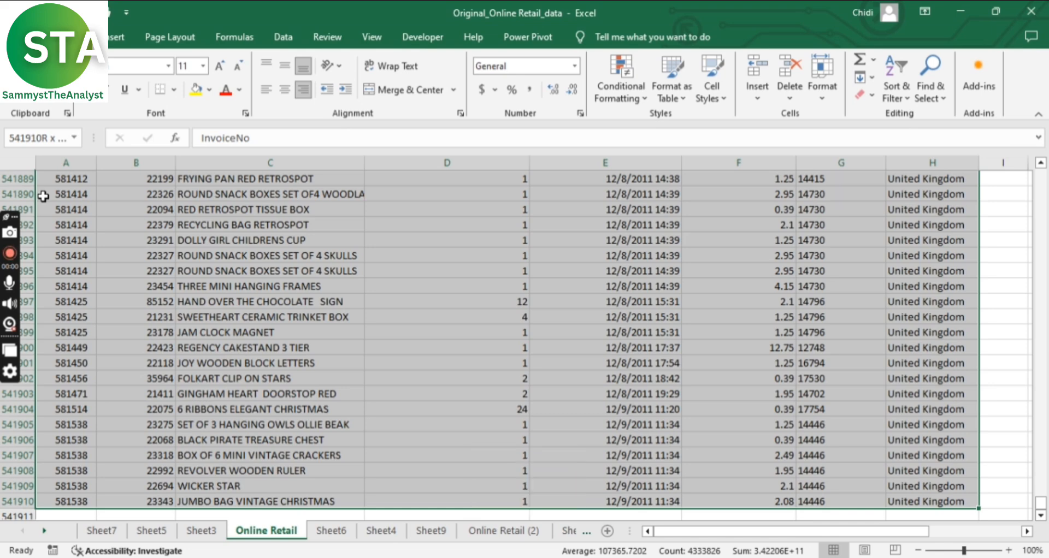
key("ctrl+period")
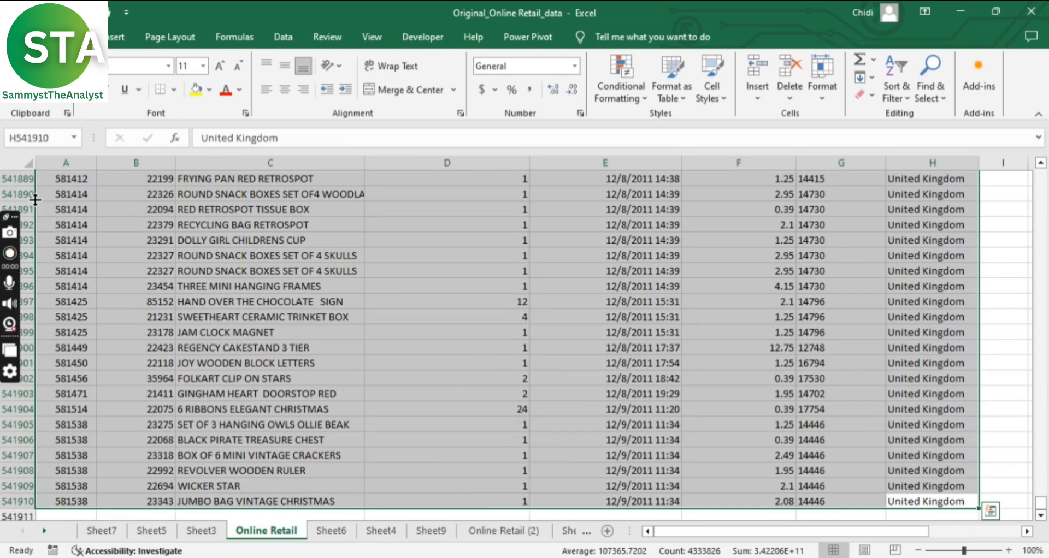
key("ctrl+period")
key("ctrl+period")
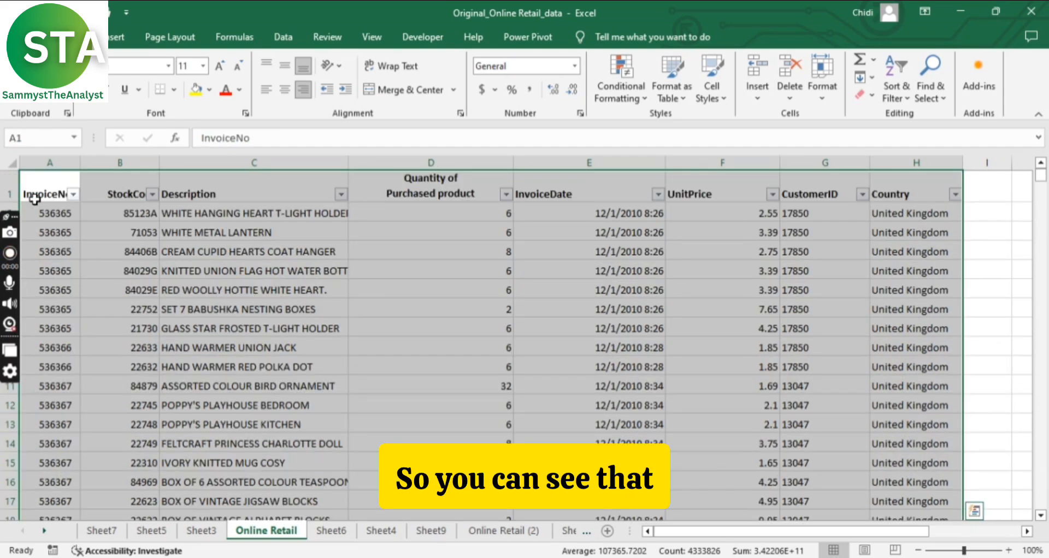
Step: Check that row 51 lies within the selected data, and reduce its height to near that of the neighbouring rows
scroll(407, 288, "down", 5)
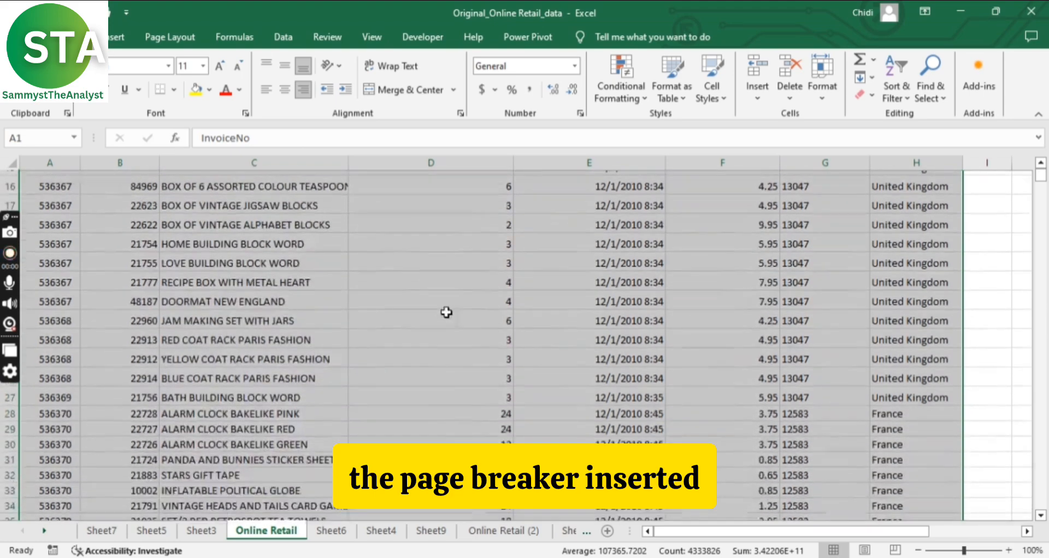
scroll(446, 312, "down", 11)
scroll(421, 387, "up", 3)
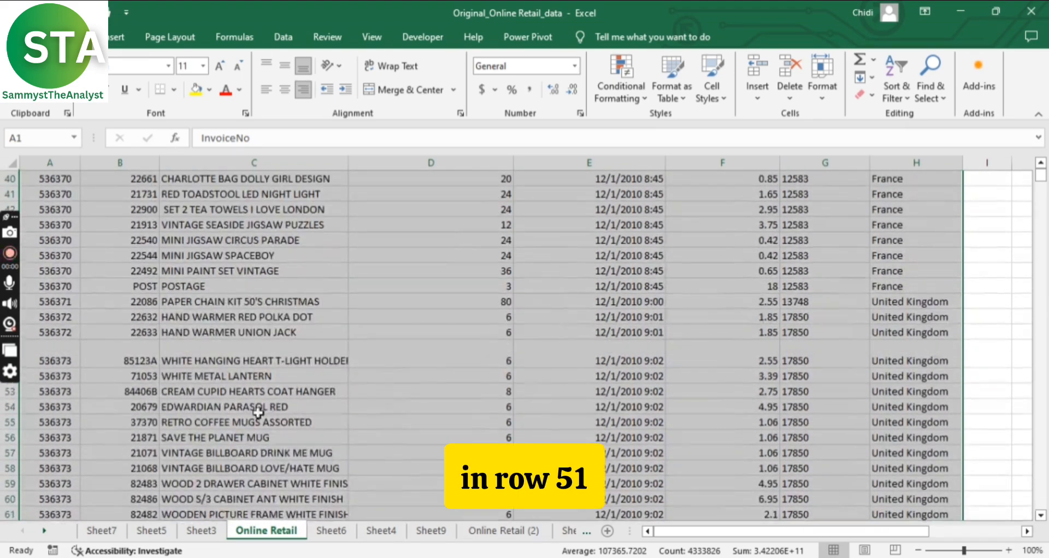
scroll(39, 369, "up", 1)
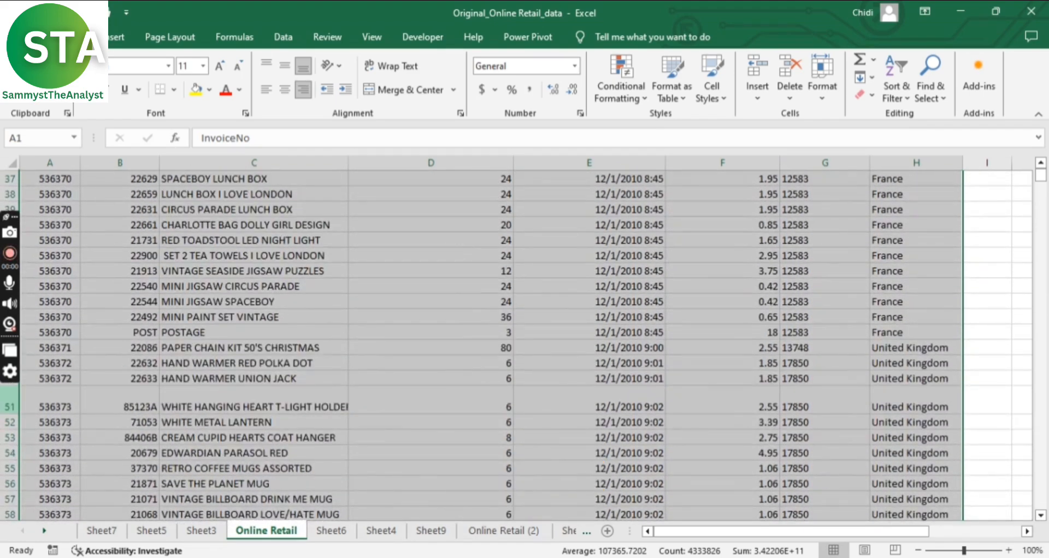
left_click(11, 405)
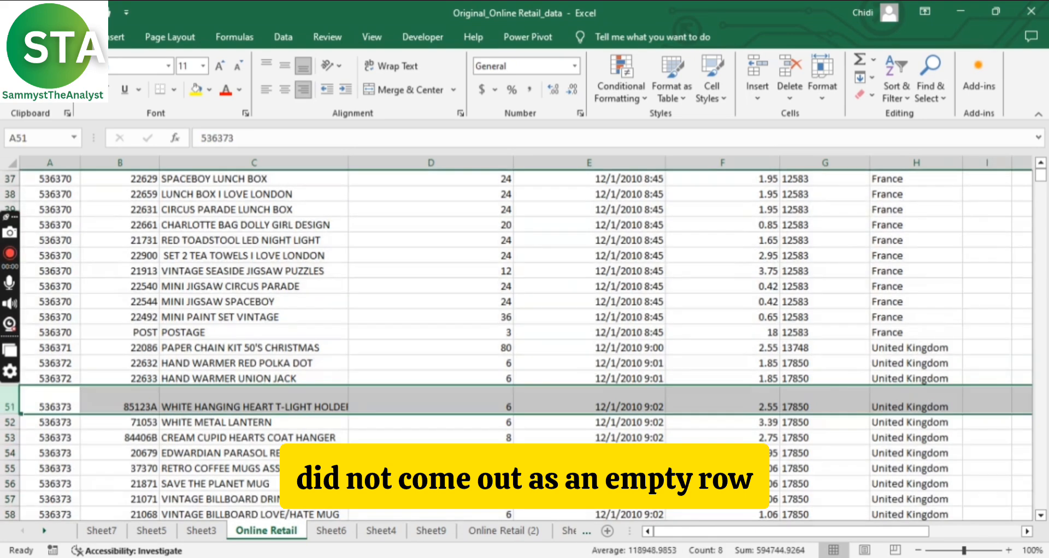
left_click_drag(12, 413, 13, 405)
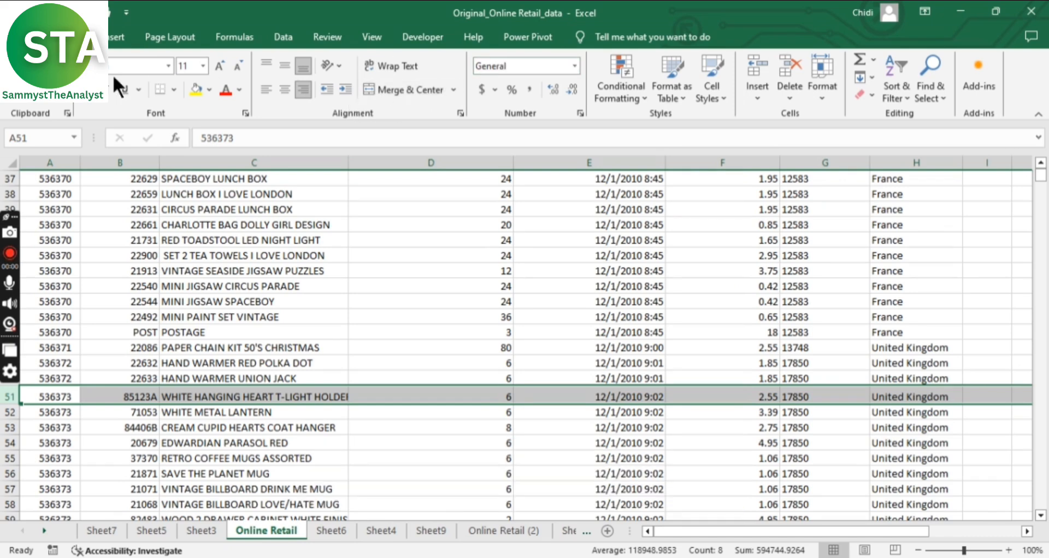
Step: Set up a custom sort of the whole data range by Description on Cell Values, instead of sorting row 51 only
left_click(285, 36)
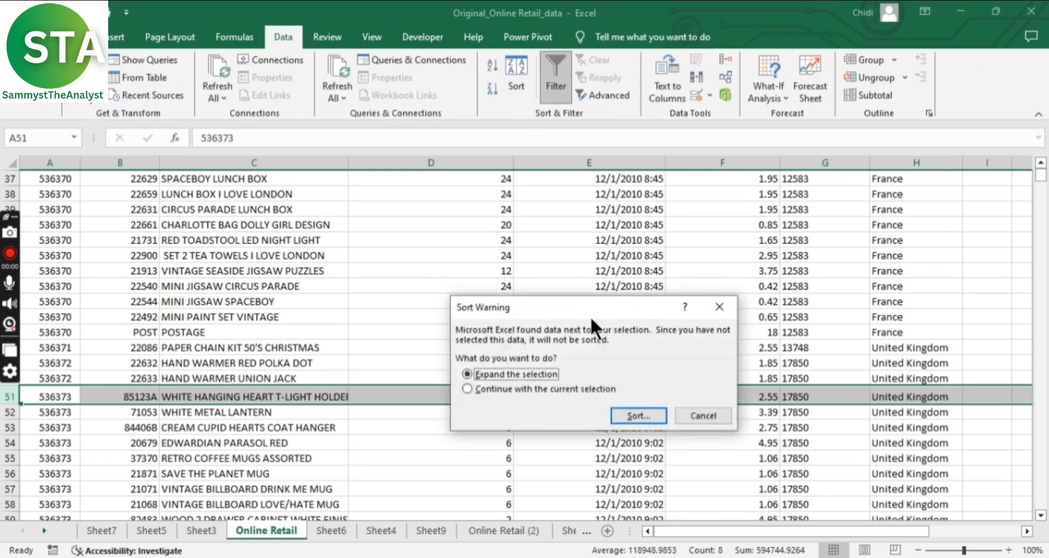
left_click(713, 413)
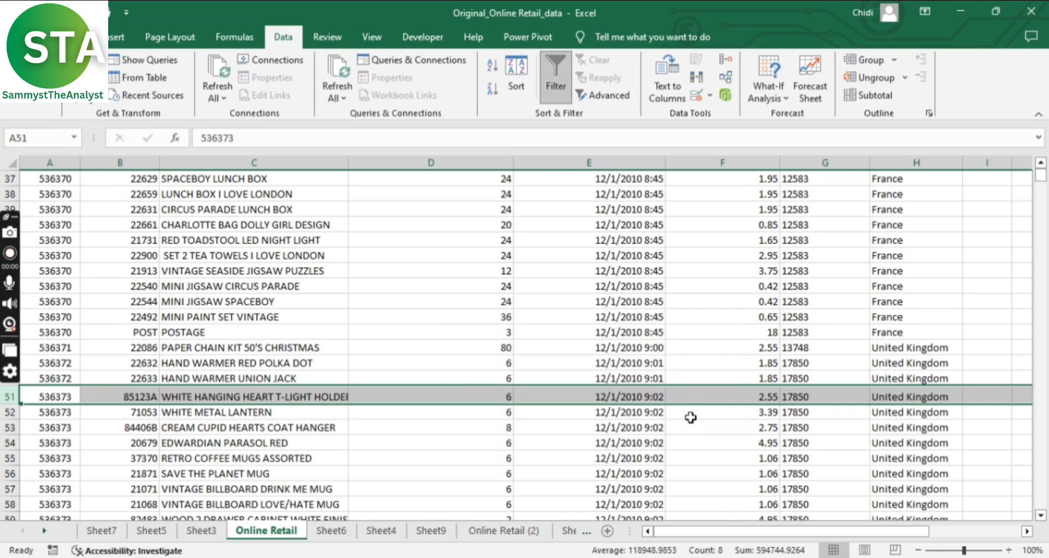
left_click(326, 296)
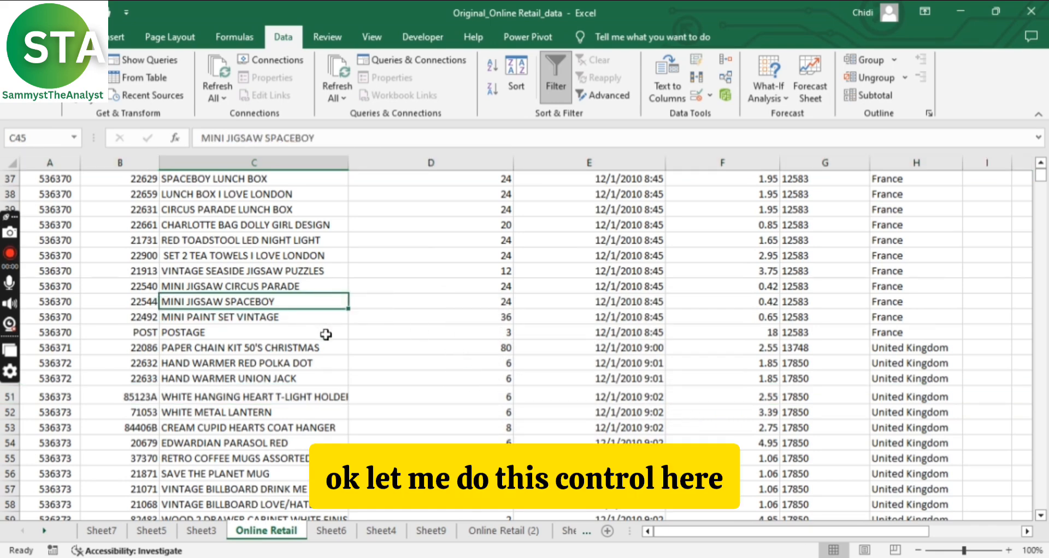
key("ctrl+a")
left_click(515, 84)
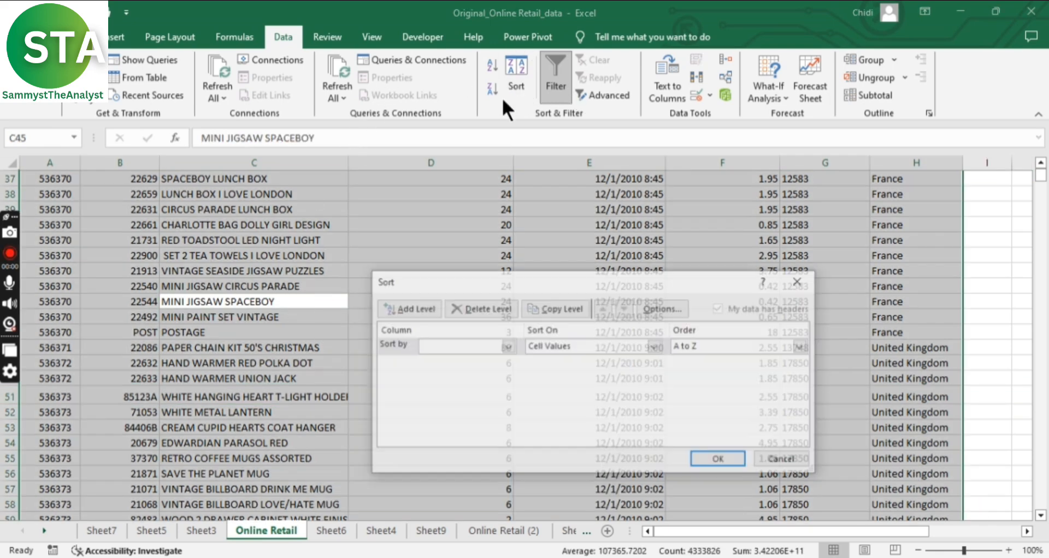
left_click_drag(567, 284, 472, 206)
left_click(414, 269)
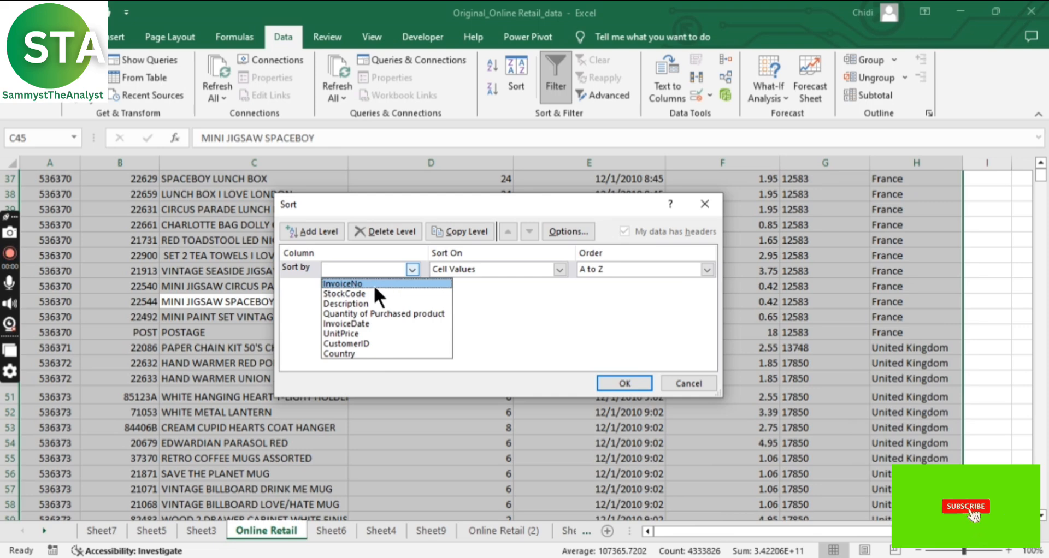
left_click(368, 302)
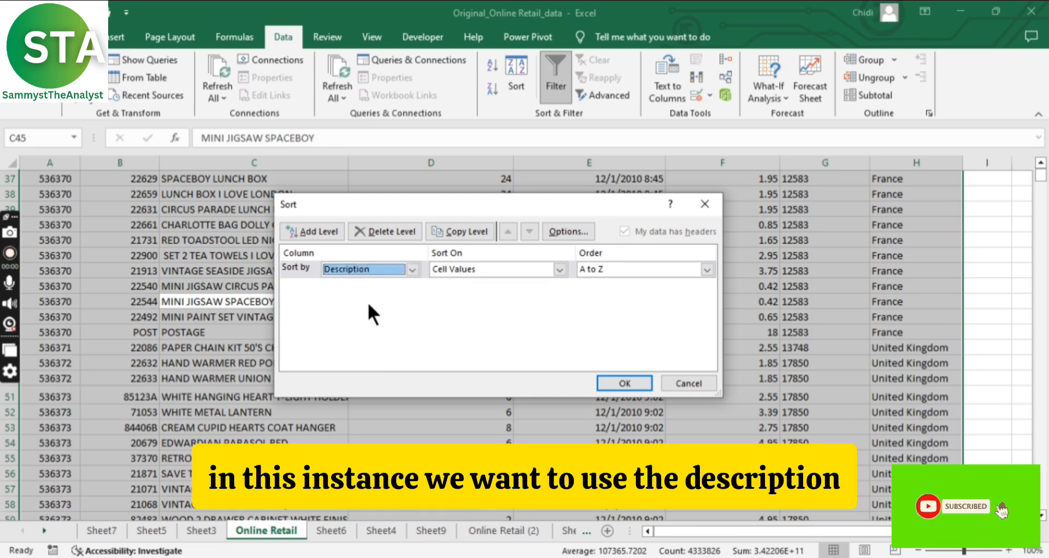
left_click(559, 268)
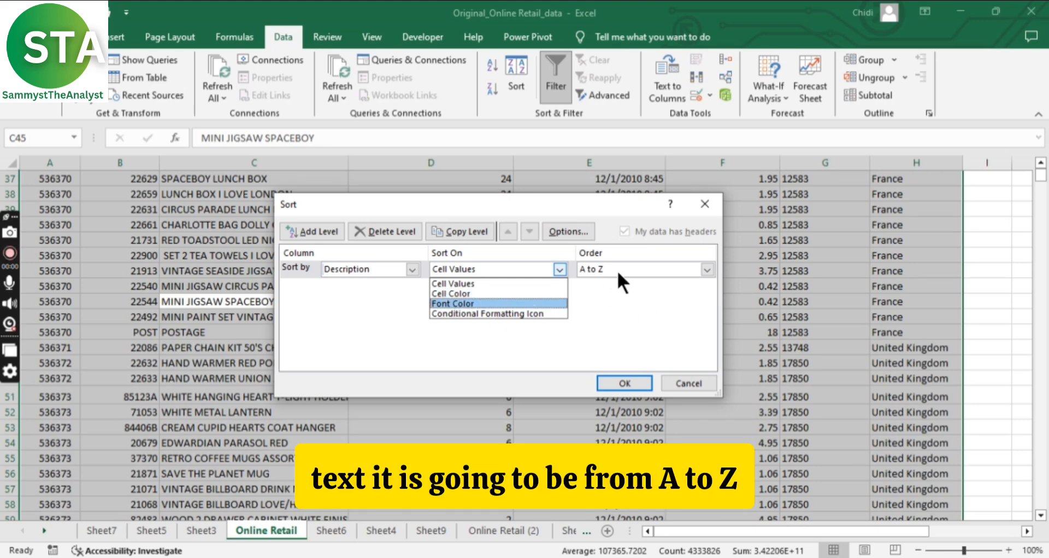
left_click(496, 284)
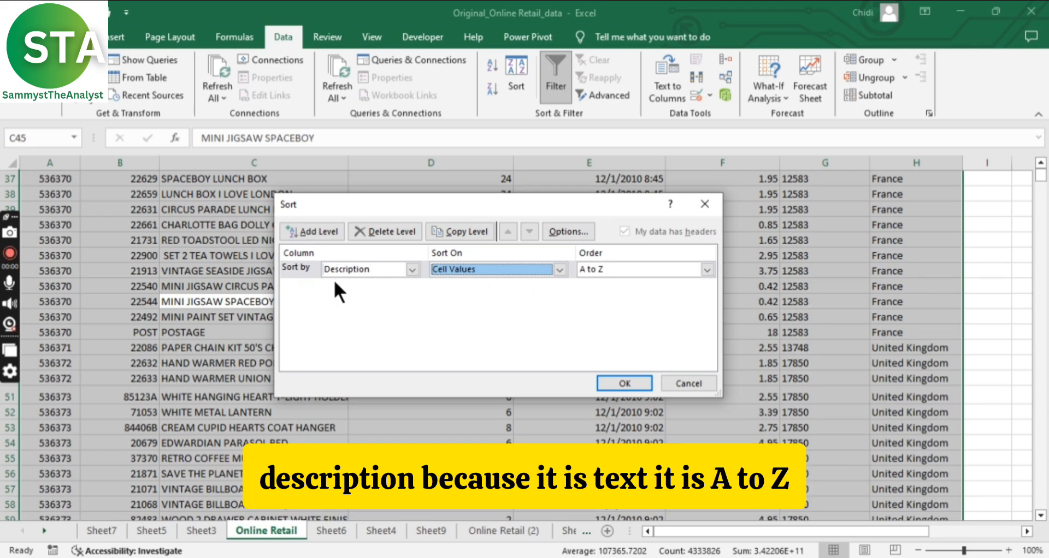
Step: Change the sort column to InvoiceDate and view the order options offered for dates
left_click(413, 270)
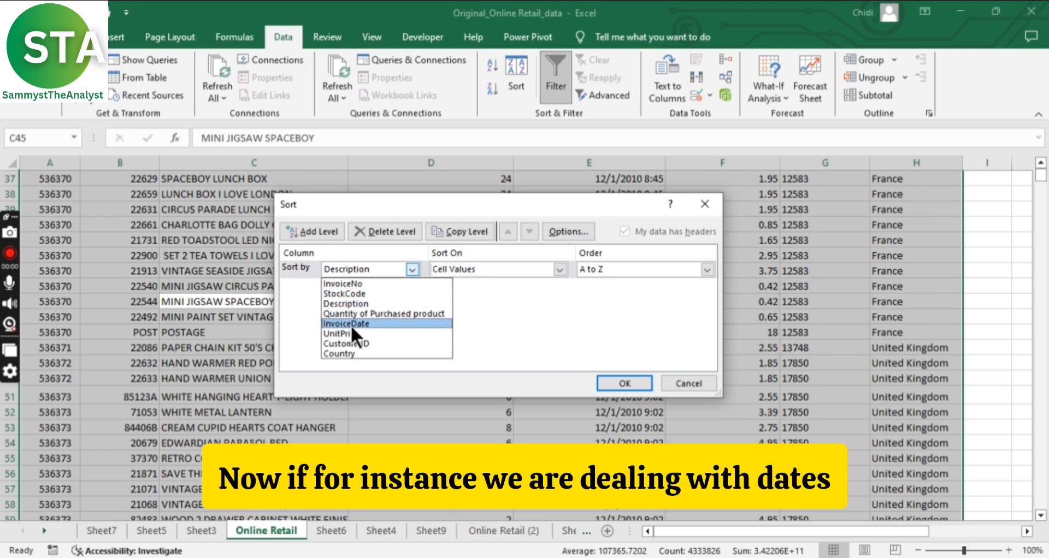
left_click(366, 323)
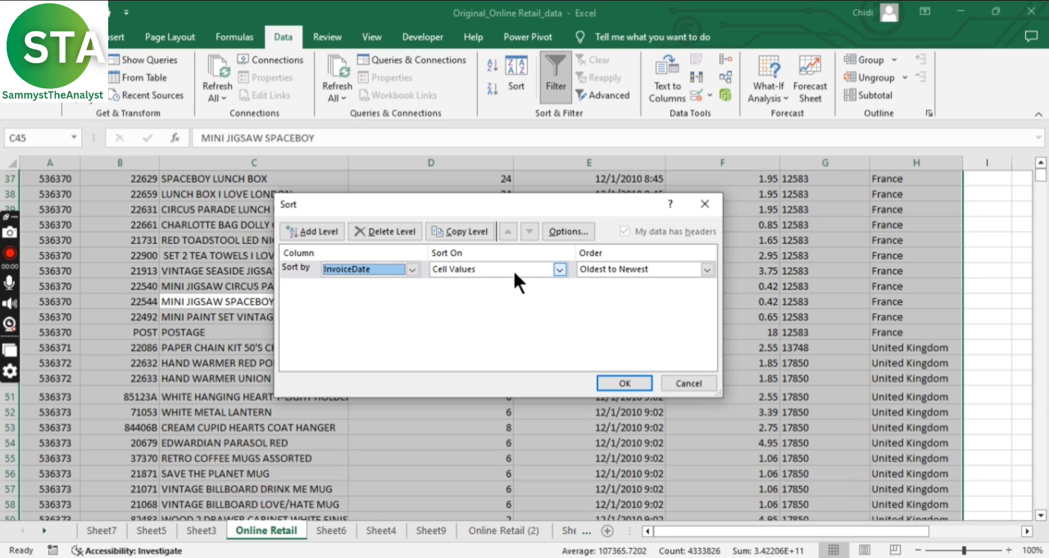
left_click(707, 268)
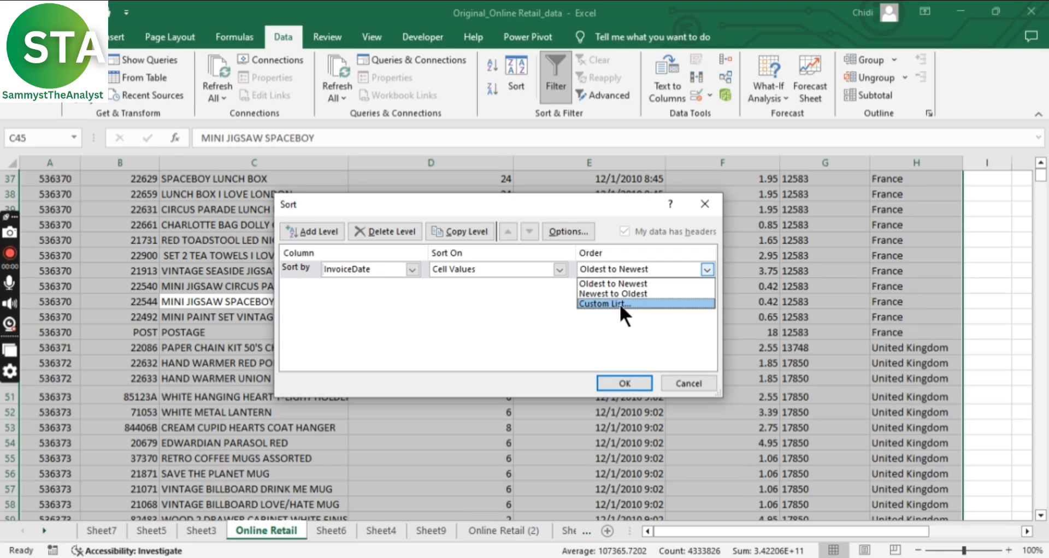
Step: Try the sort column Quantity of Purchased product with the order Smallest to Largest, and cancel the sort without applying it
left_click(410, 267)
left_click(372, 314)
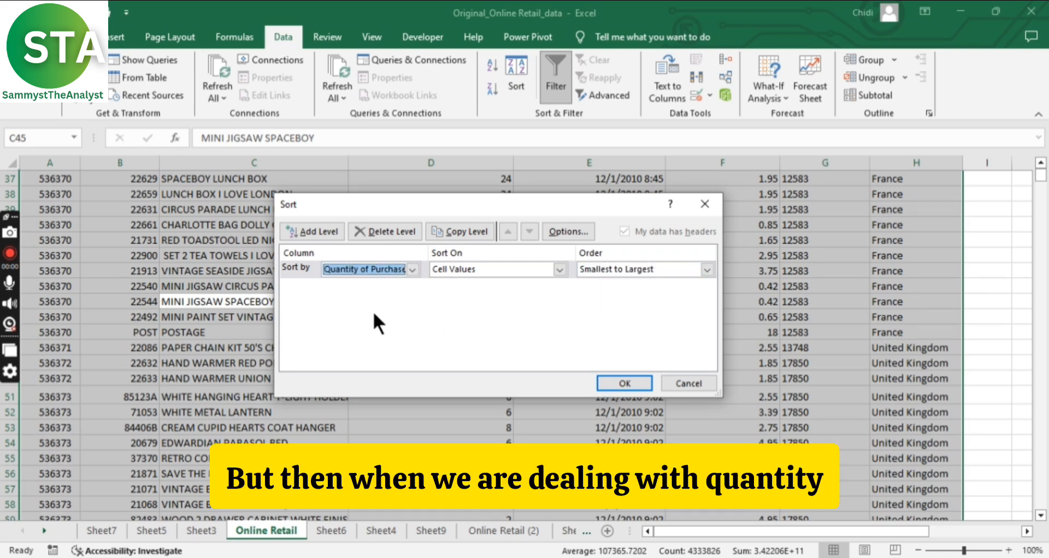
left_click(705, 270)
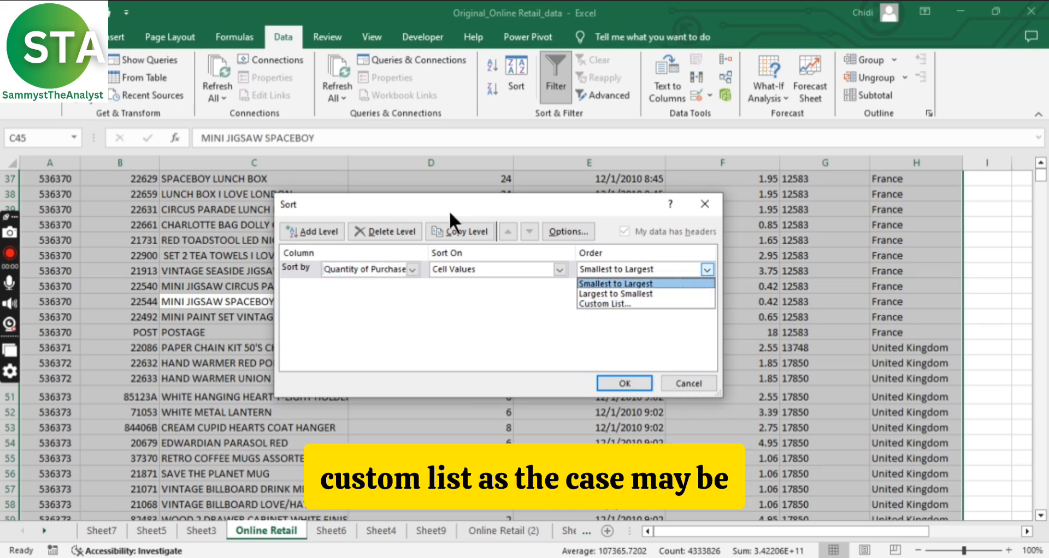
left_click(456, 295)
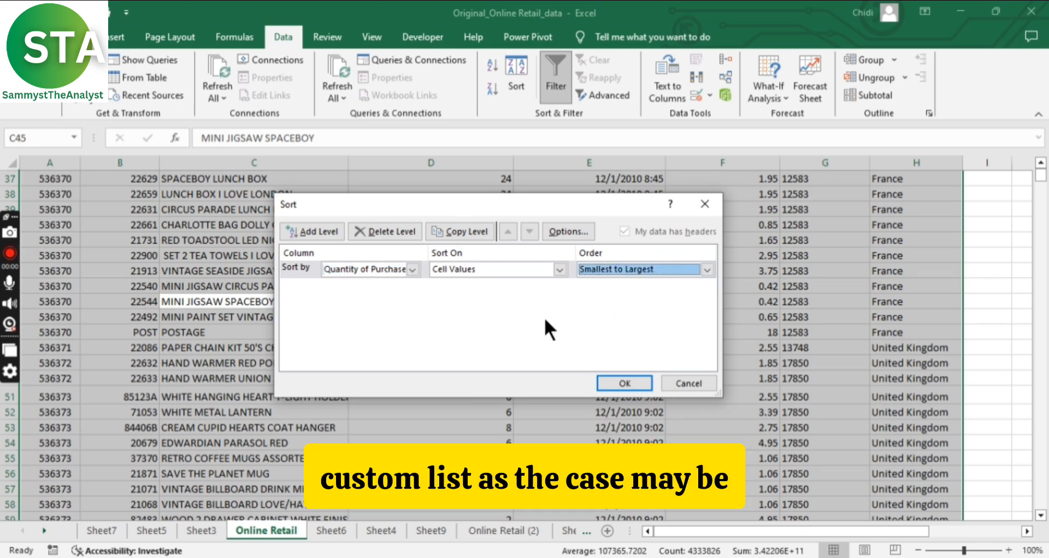
left_click(688, 383)
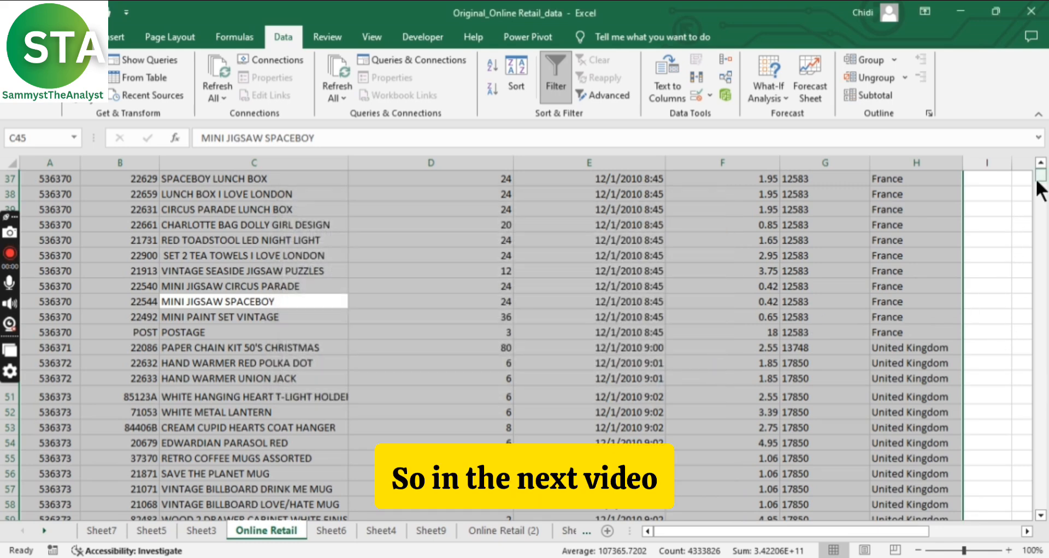
Step: Reopen the custom sort settings for the selected data and view the available Sort On criteria
left_click_drag(1039, 180, 1039, 168)
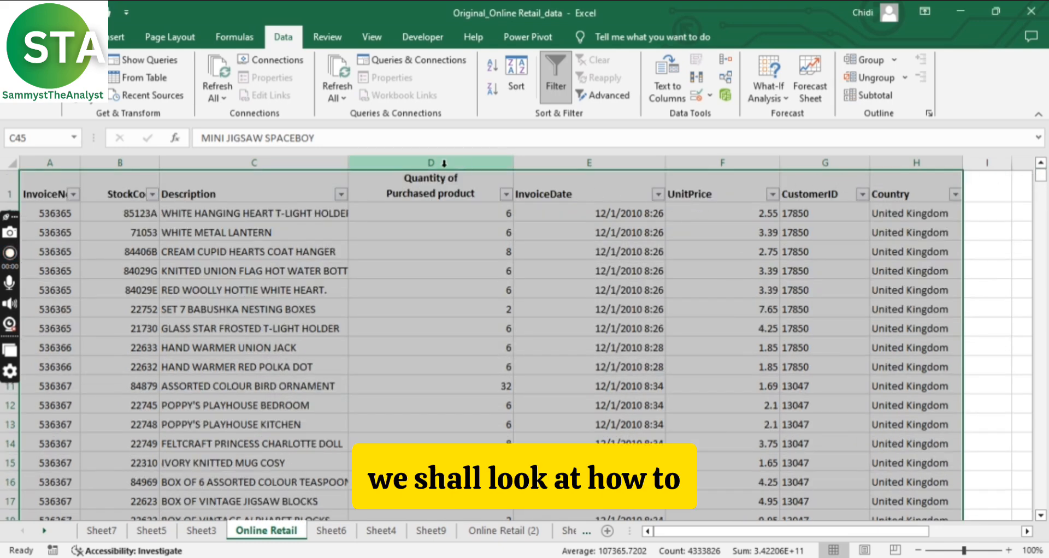
left_click(521, 77)
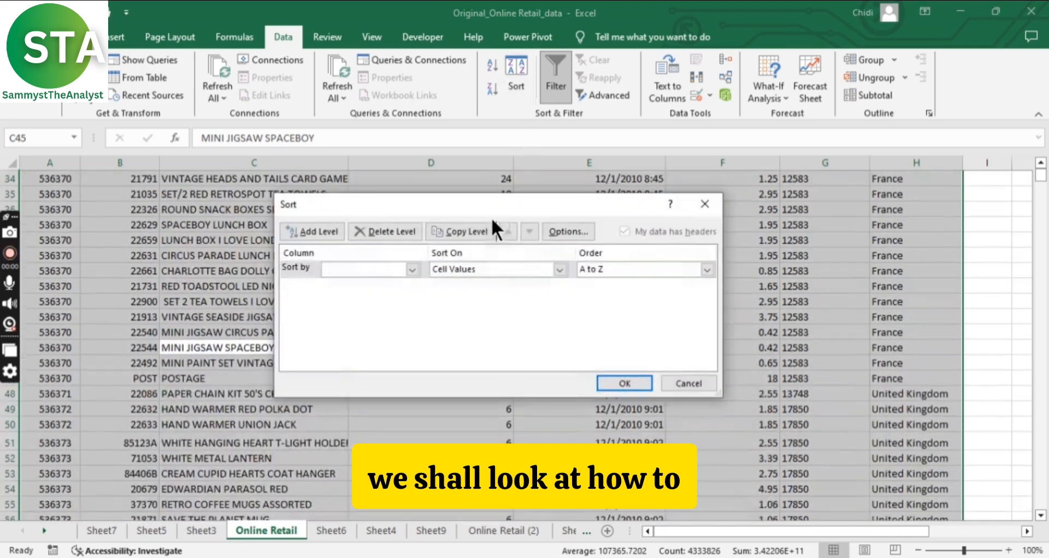
left_click(559, 268)
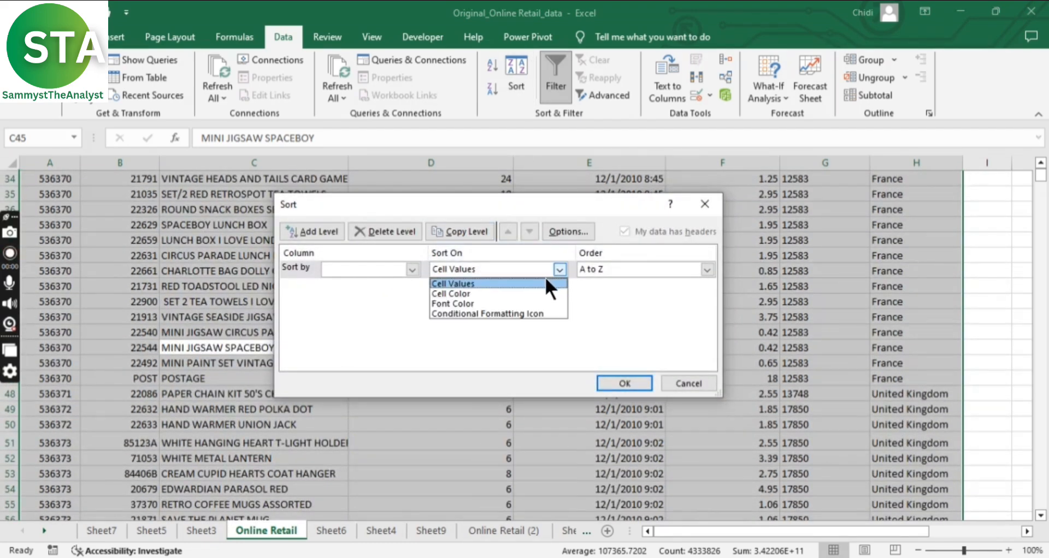